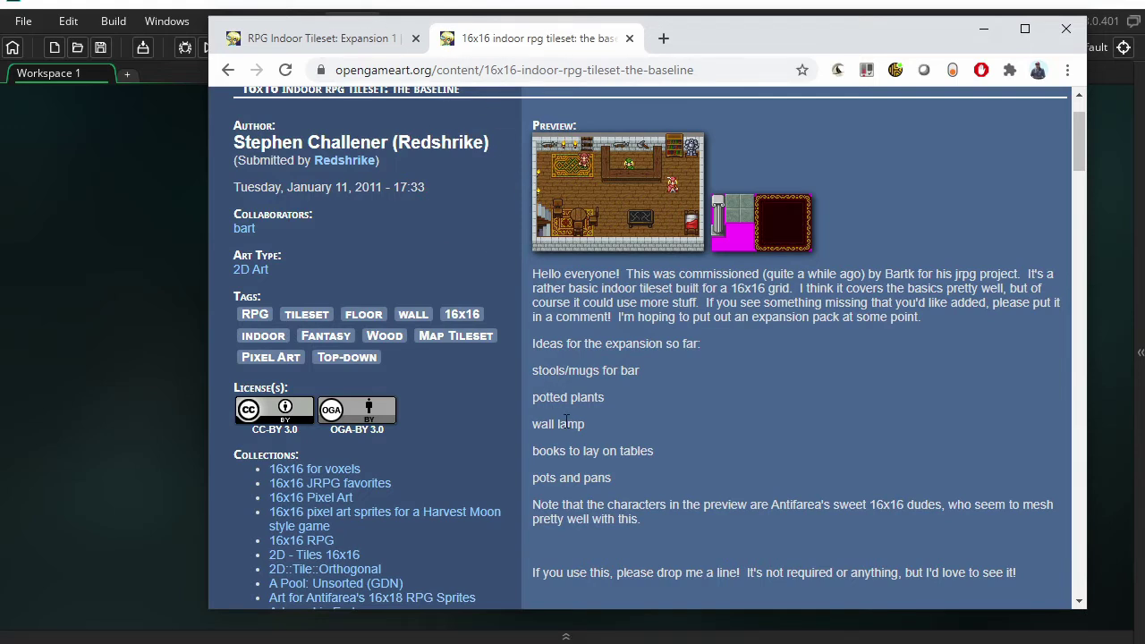
Import the formatted tileset and RPG indoor expansion tileset images from the desktop as sprites.
scroll(566, 422, up, 1)
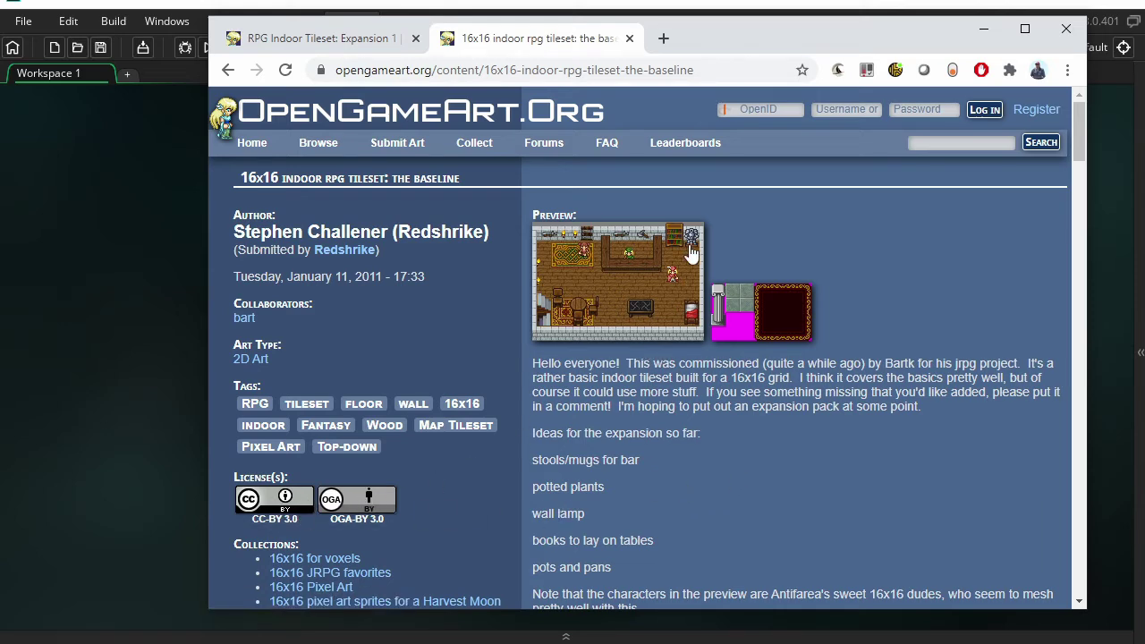
click(387, 35)
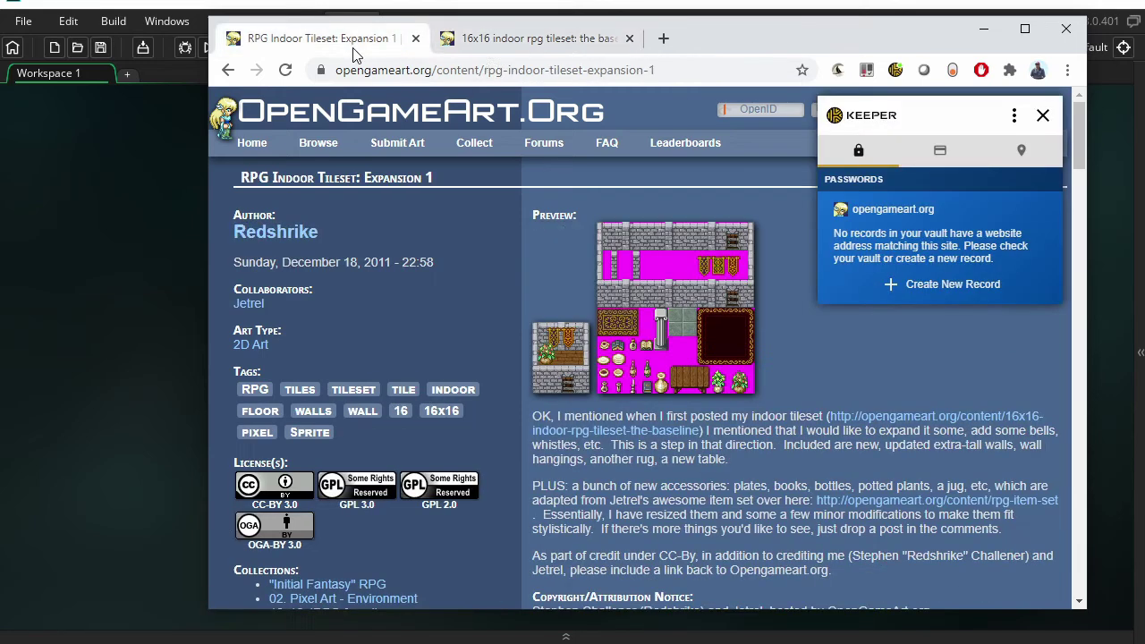
click(510, 46)
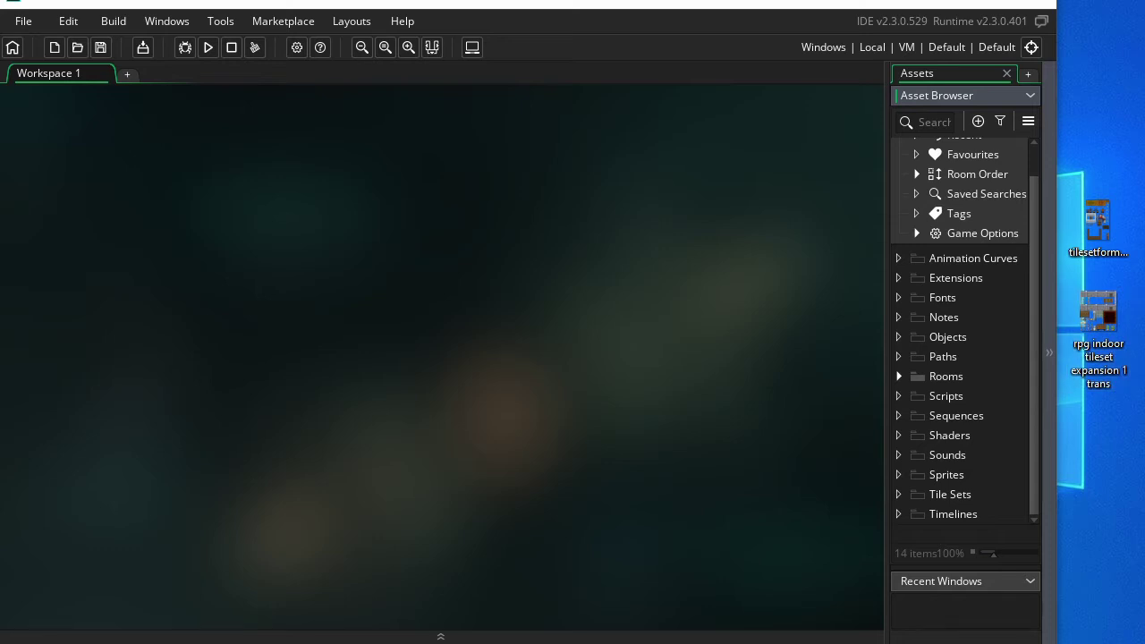
click(1110, 235)
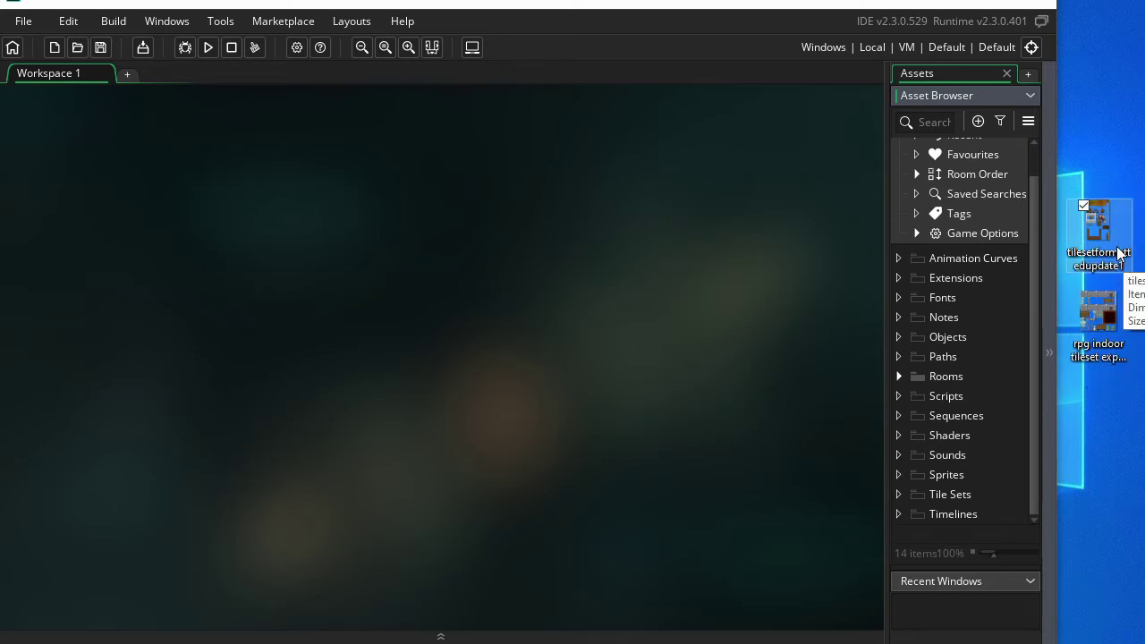
ctrl+click(1125, 364)
drag(1102, 336, 968, 468)
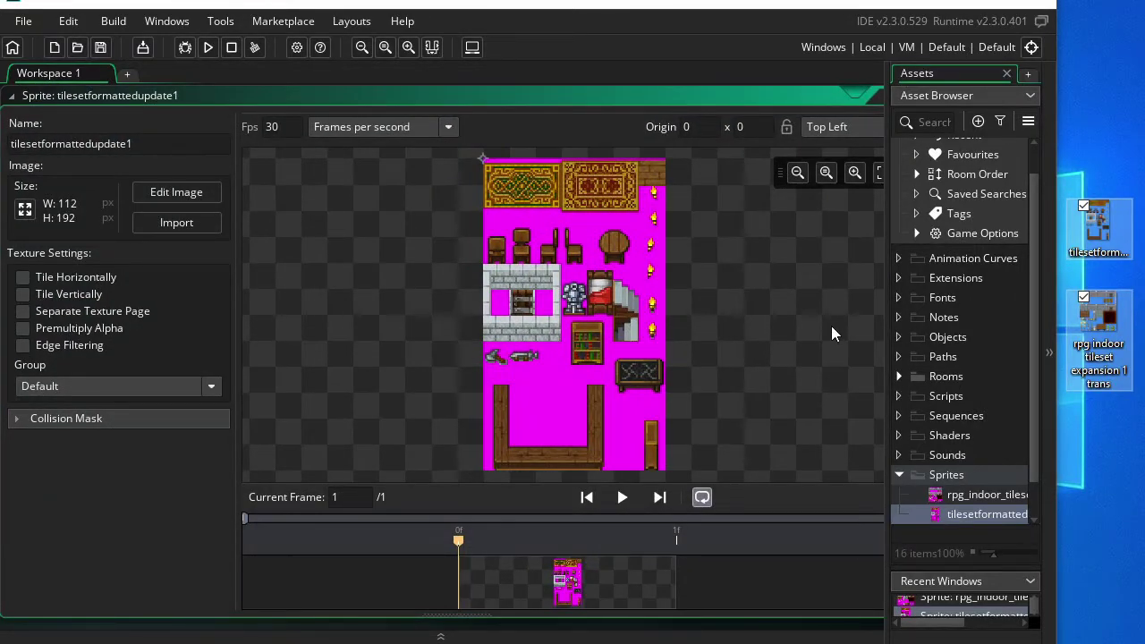
In the rpg indoor expansion sprite, Magic Wand the lower and upper magenta areas and delete them to transparency.
double_click(966, 495)
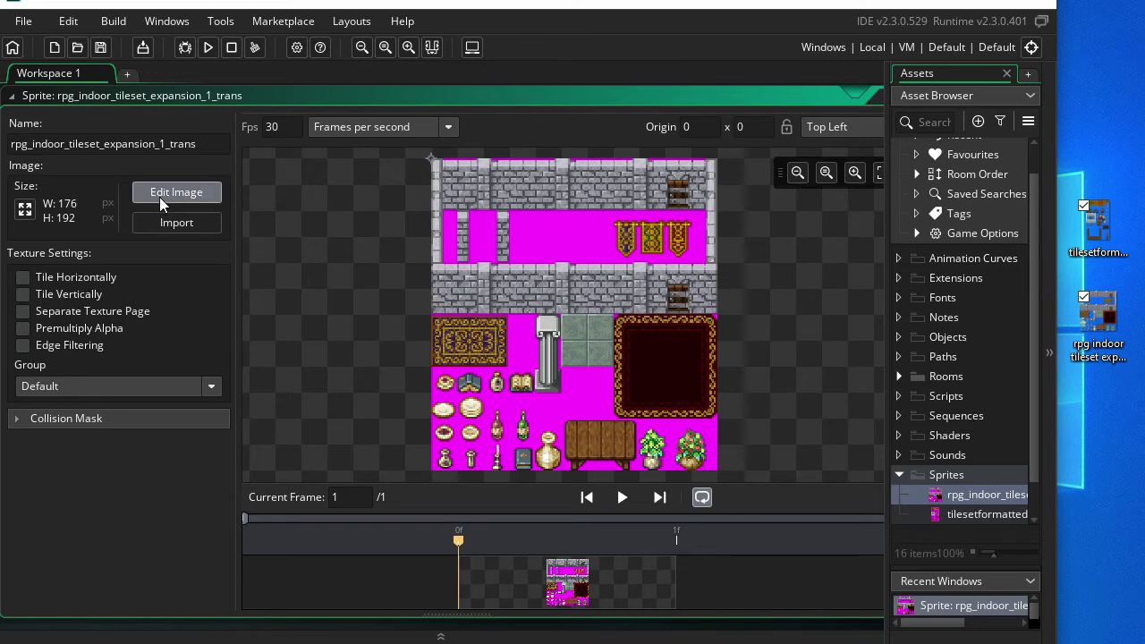
click(159, 197)
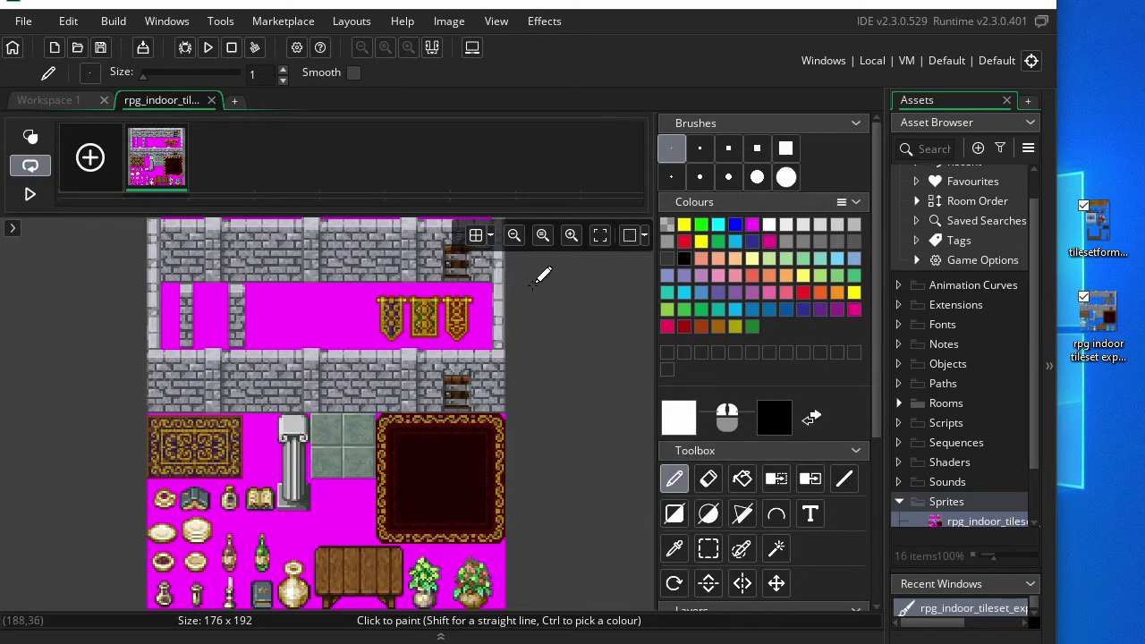
click(776, 552)
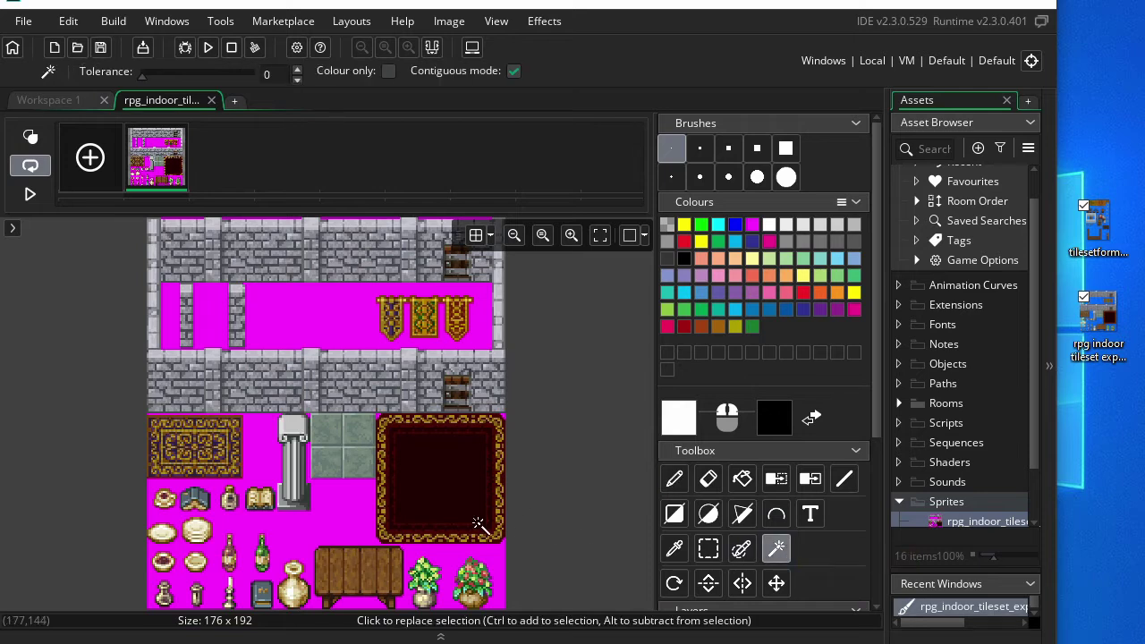
click(340, 519)
key(Delete)
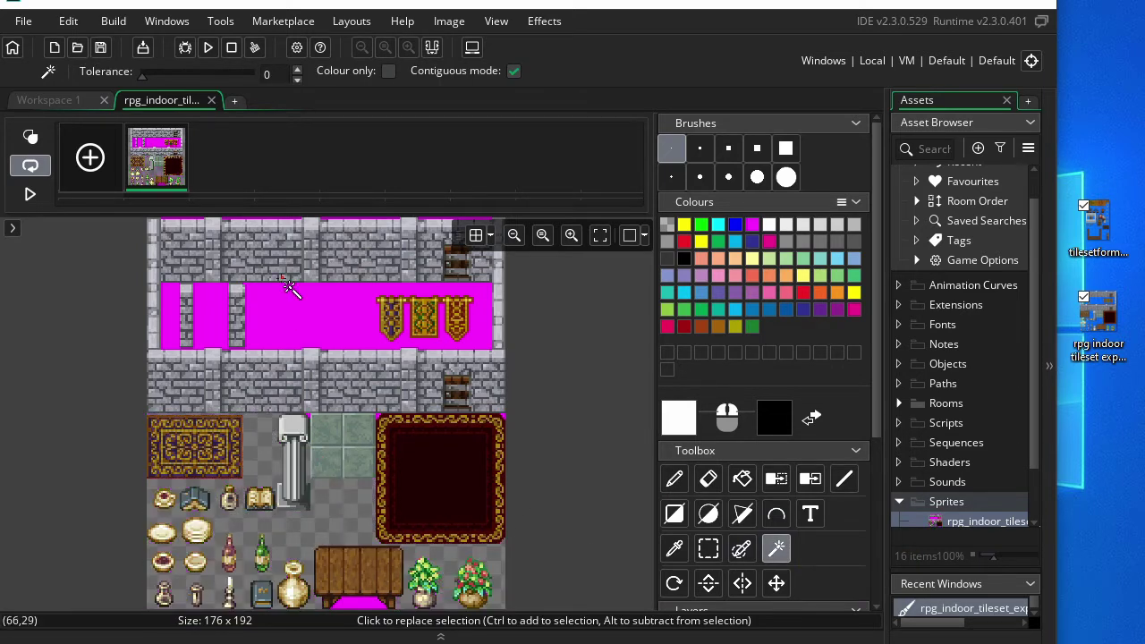
click(285, 295)
key(Delete)
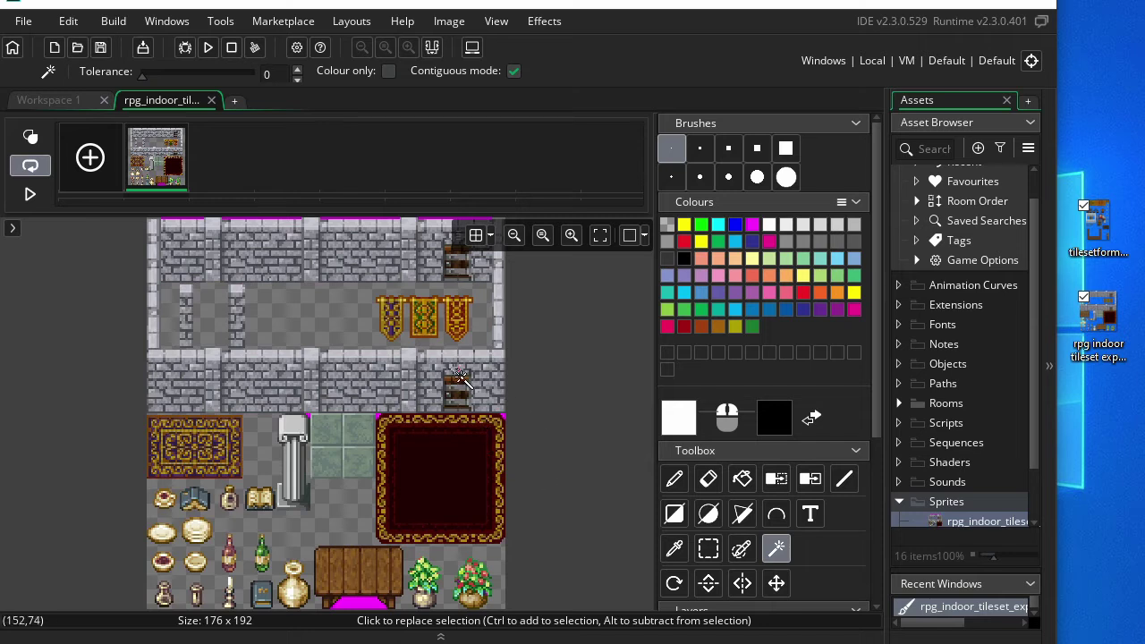
scroll(344, 333, up, 2)
scroll(384, 326, down, 3)
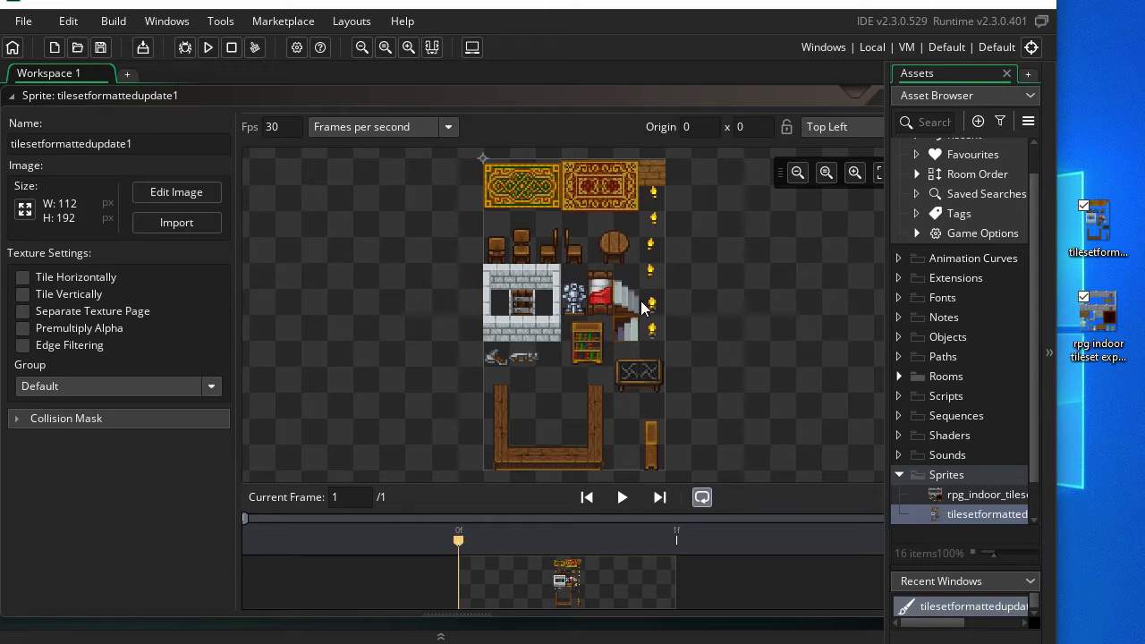
Create a new tile set in the Tile Sets folder named tileGround.
click(899, 475)
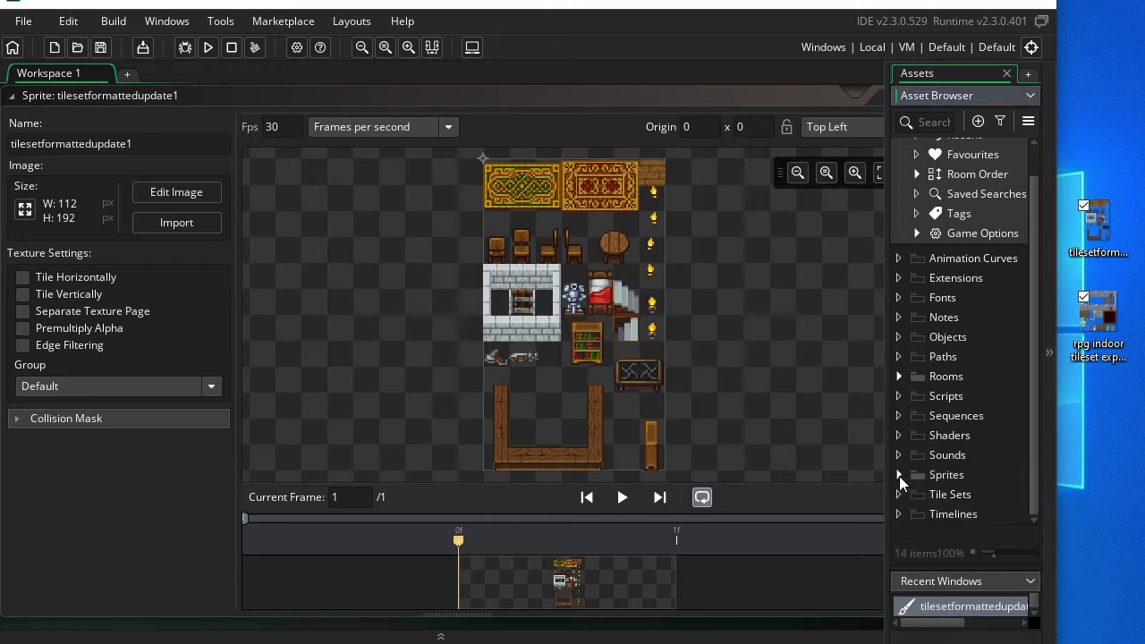
right_click(943, 494)
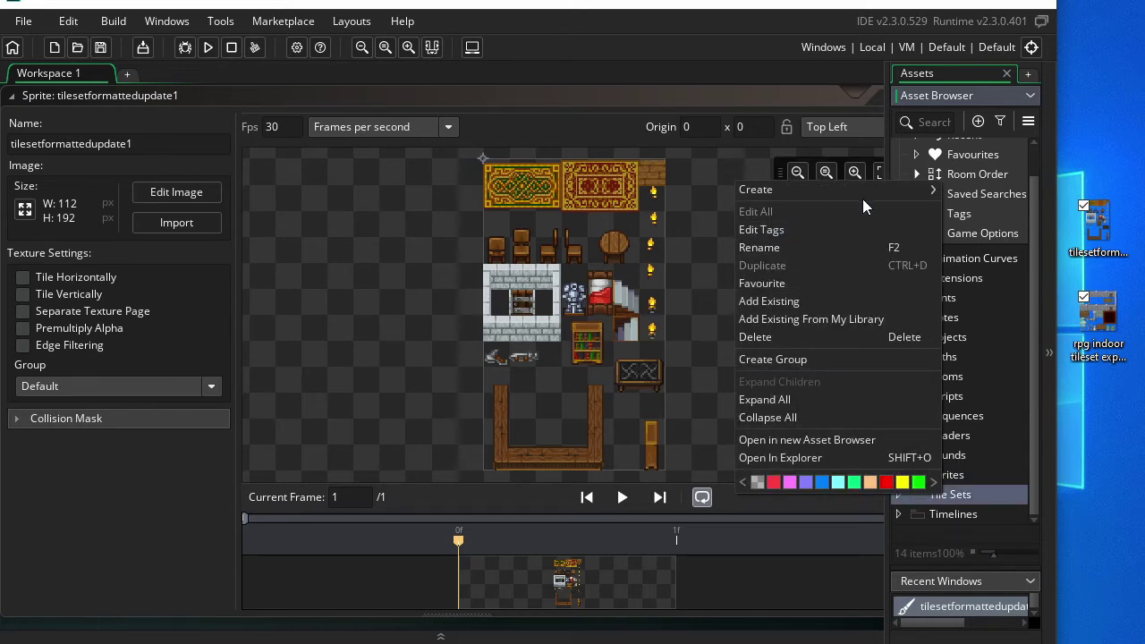
mouse_move(864, 191)
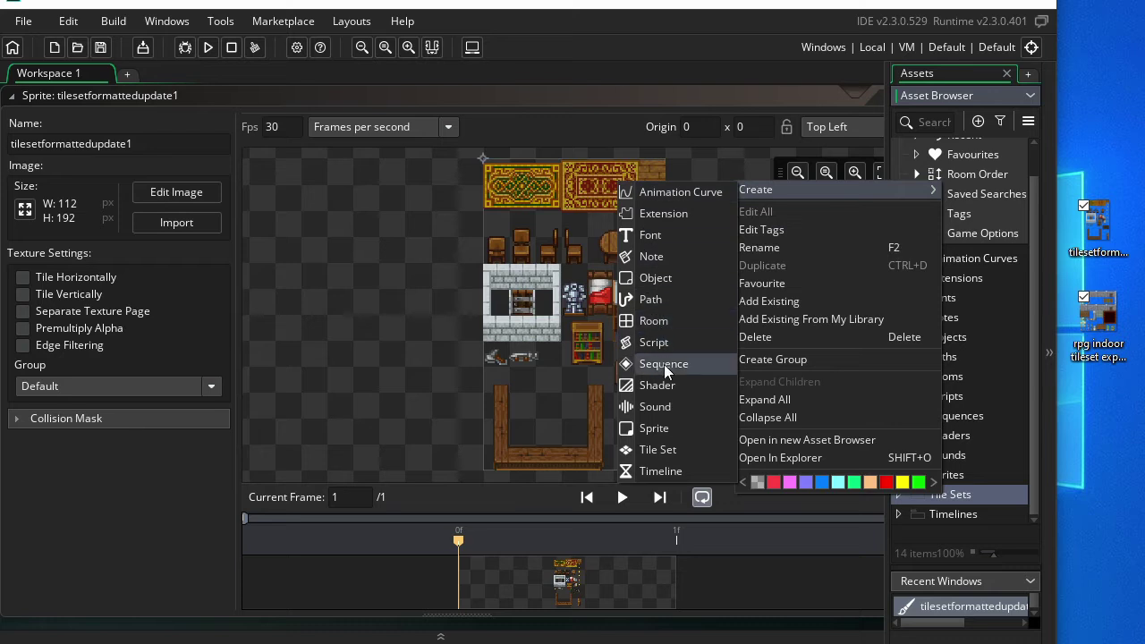
click(987, 494)
right_click(985, 494)
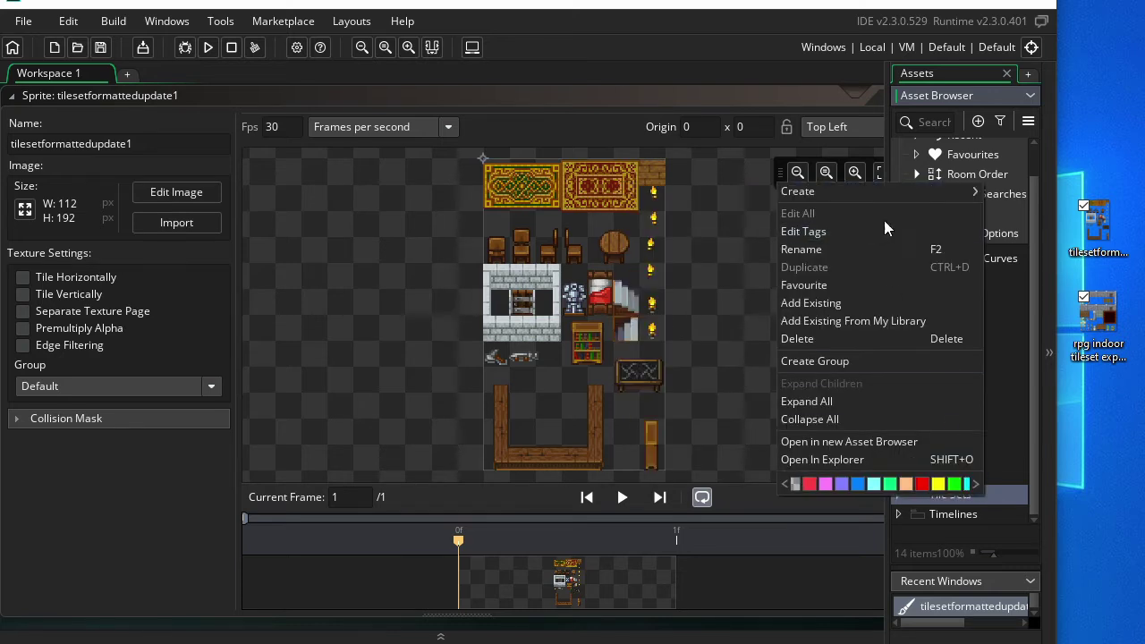
mouse_move(872, 195)
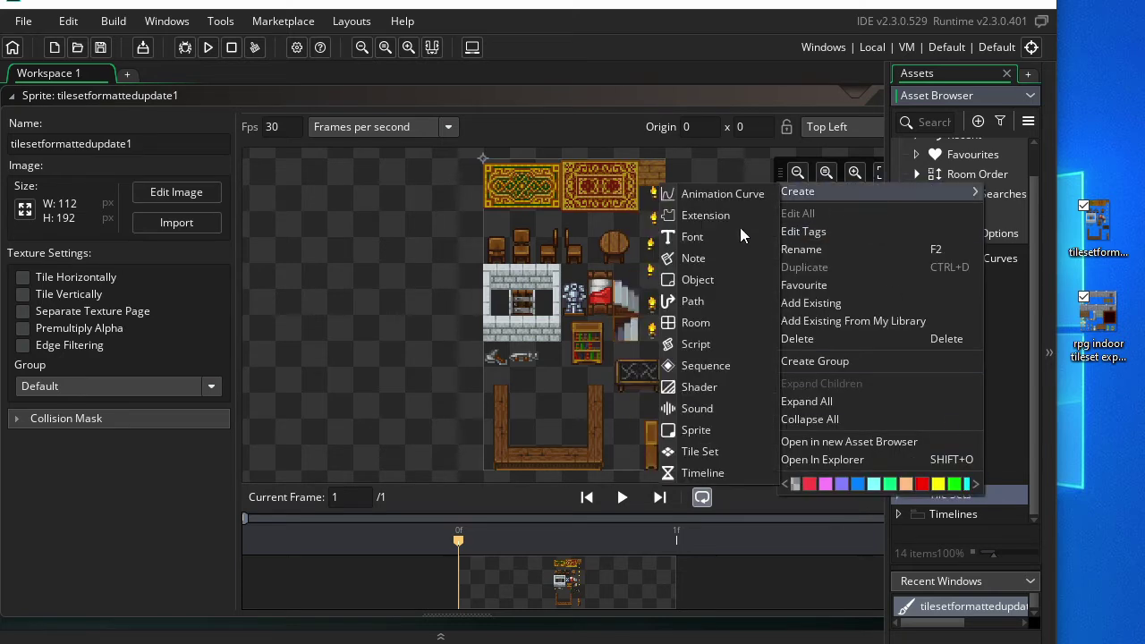
click(728, 449)
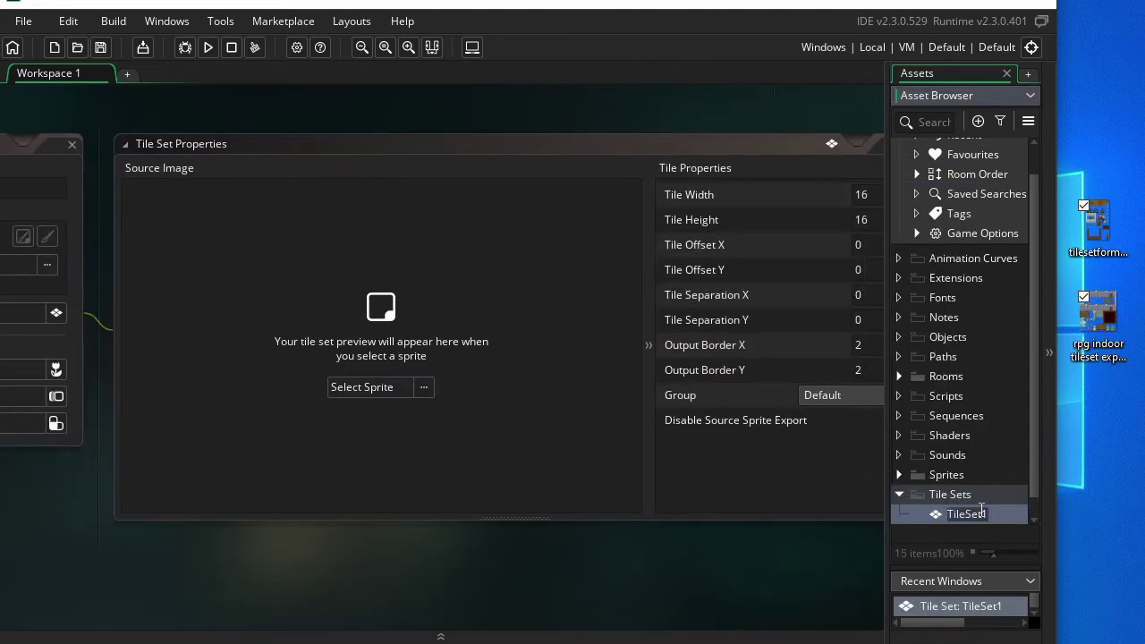
text(tileGround)
key(Return)
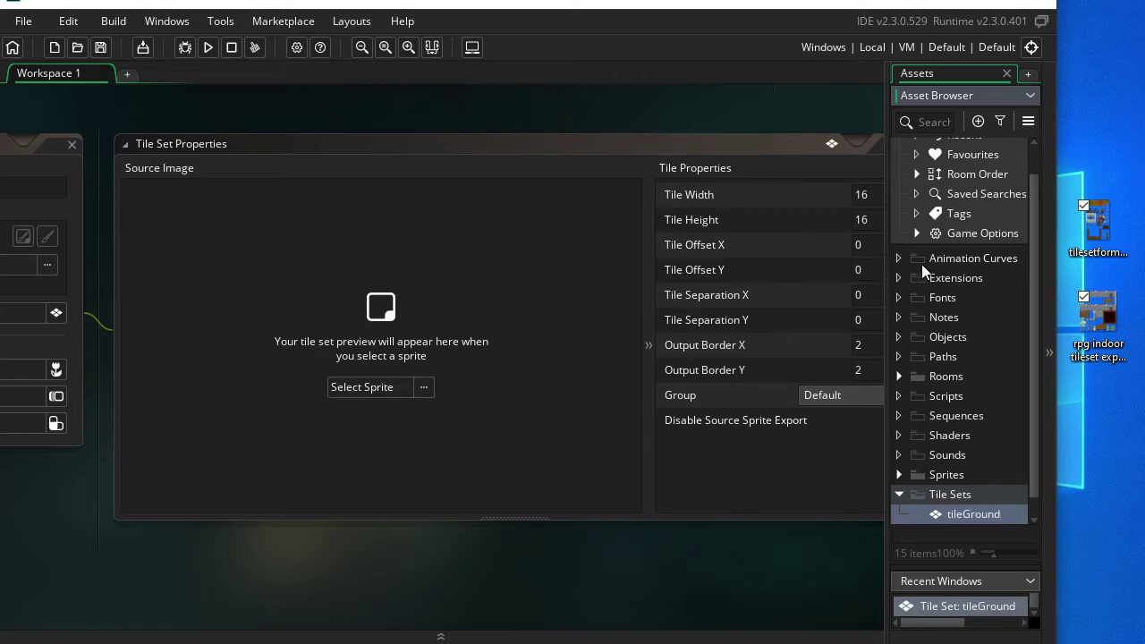
Set tileGround's sprite to tilesetformattedupdate1 and close its properties.
click(423, 387)
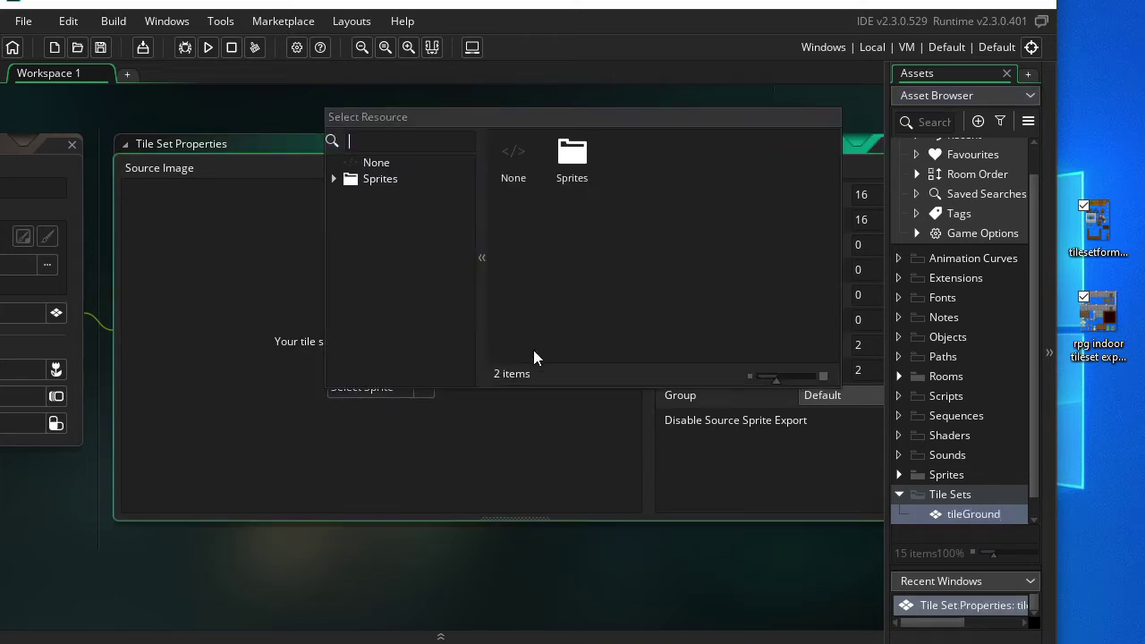
double_click(567, 159)
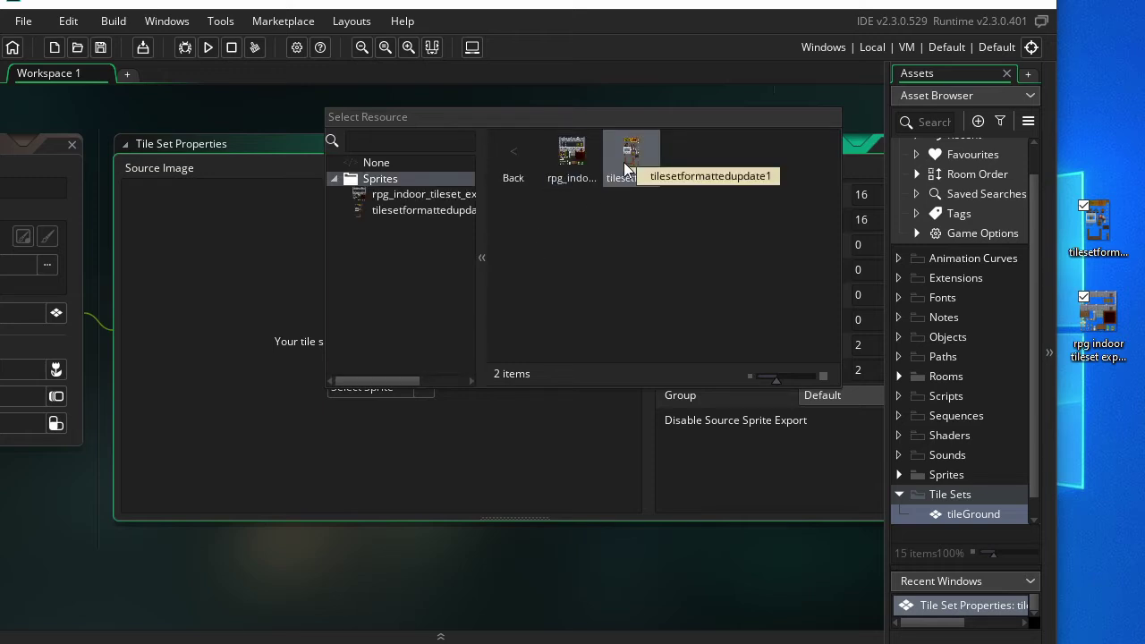
double_click(637, 182)
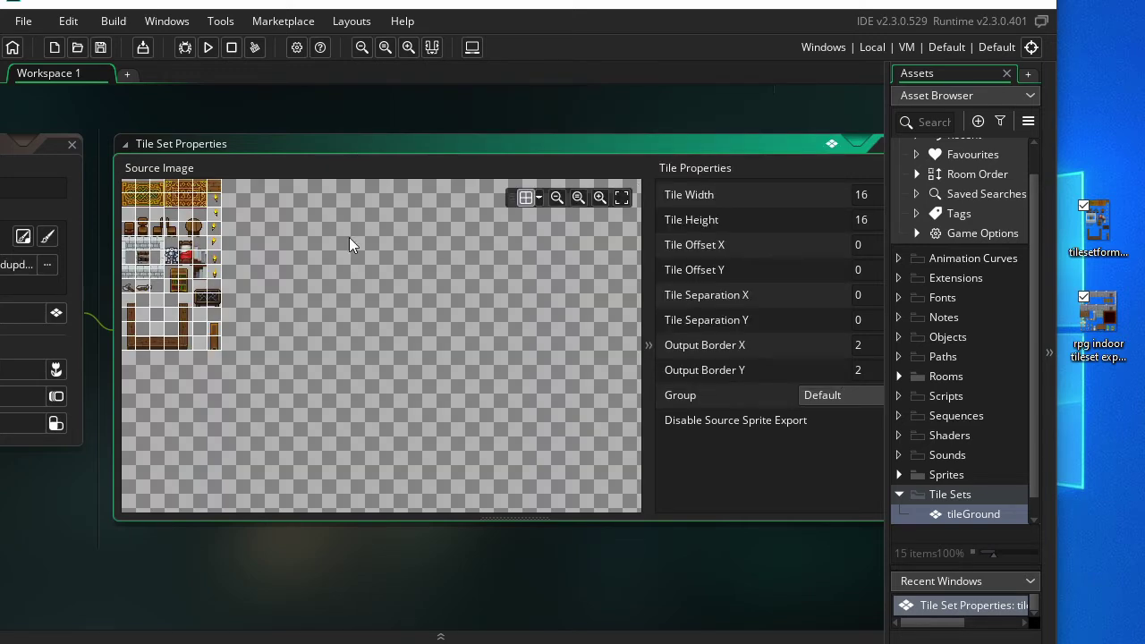
key(Escape)
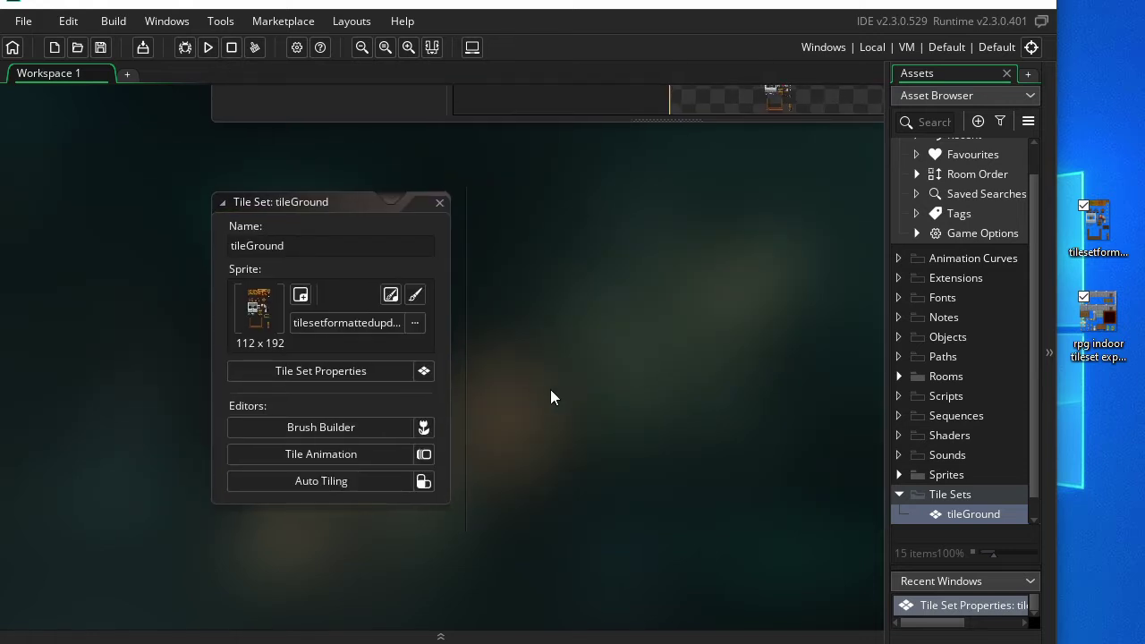
Reopen tileGround's properties and pan and zoom the source image to see its tile grid.
click(358, 371)
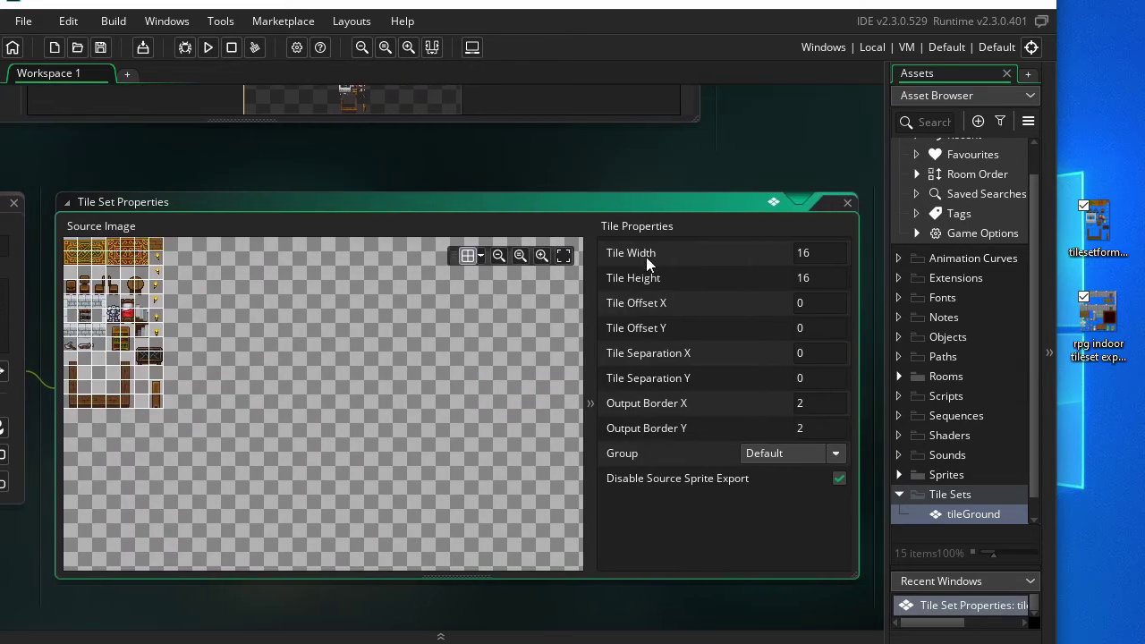
click(590, 403)
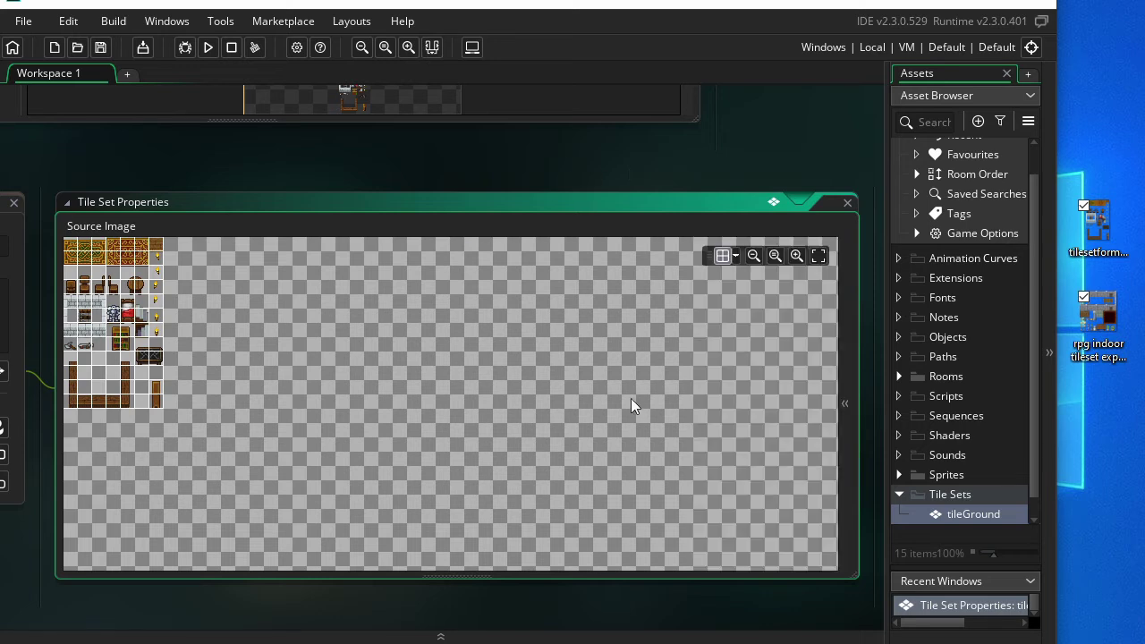
click(844, 386)
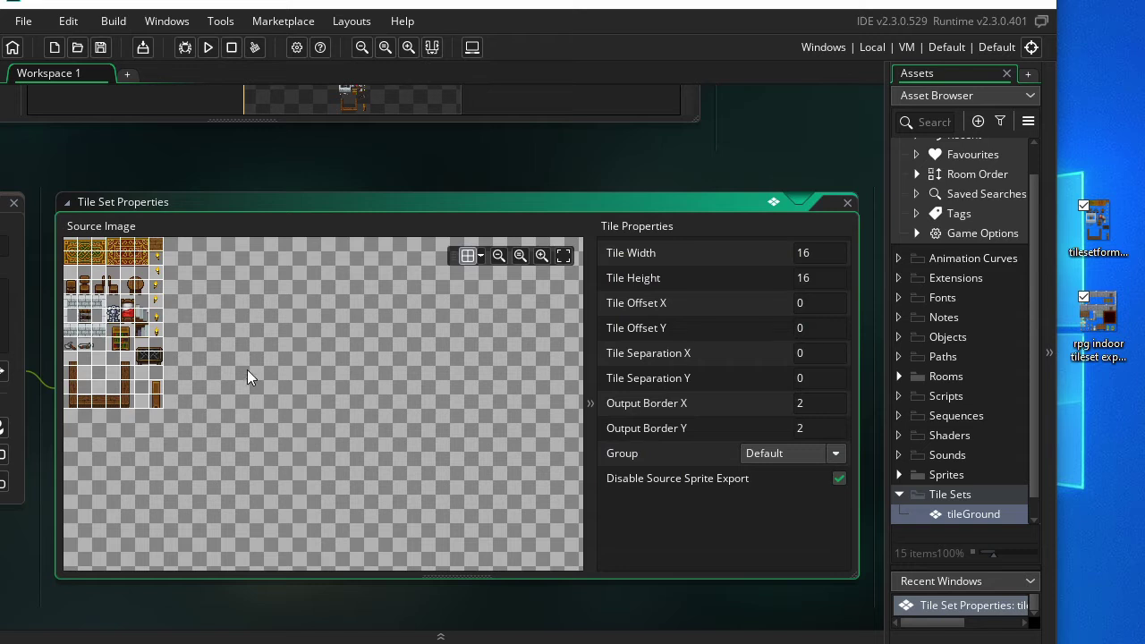
middle_drag(217, 376, 316, 409)
scroll(274, 401, up, 1)
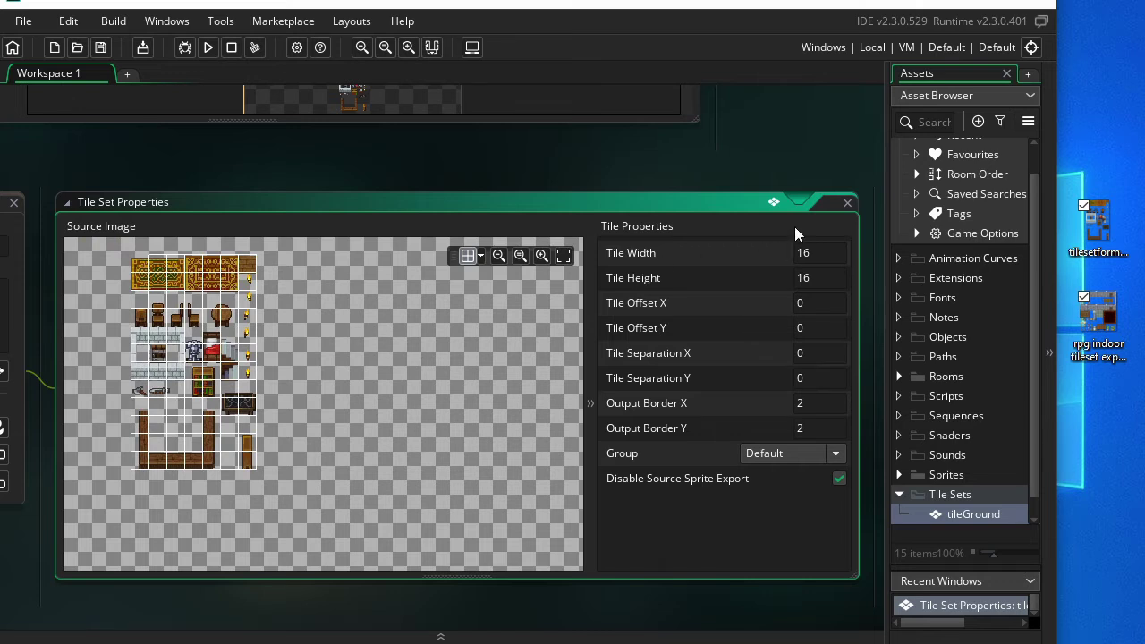
scroll(741, 360, up, 2)
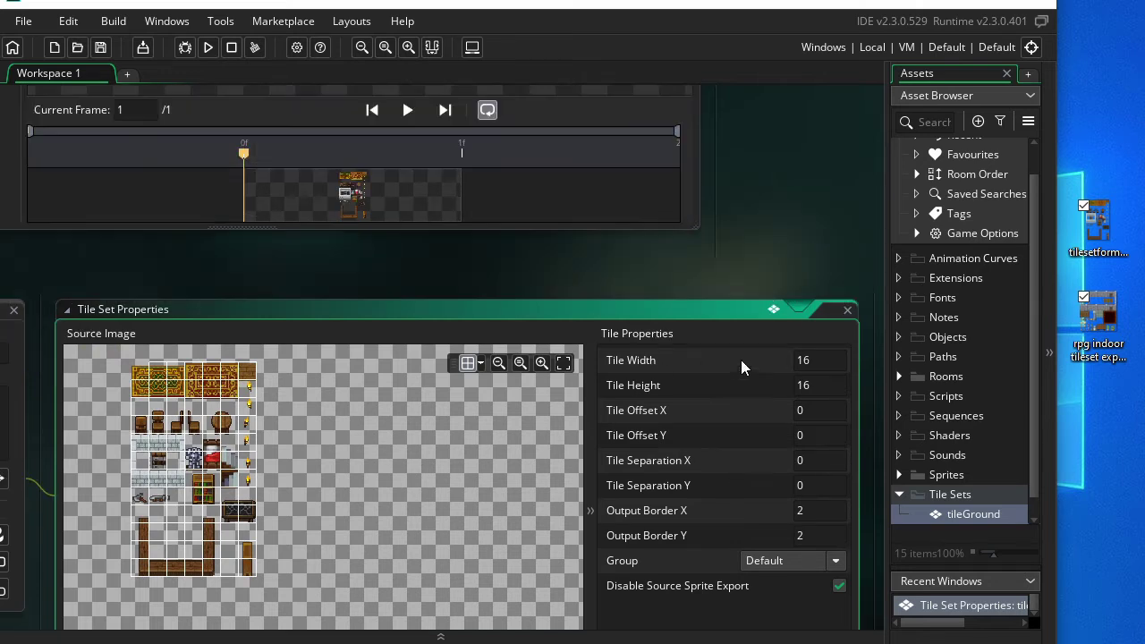
scroll(736, 382, down, 2)
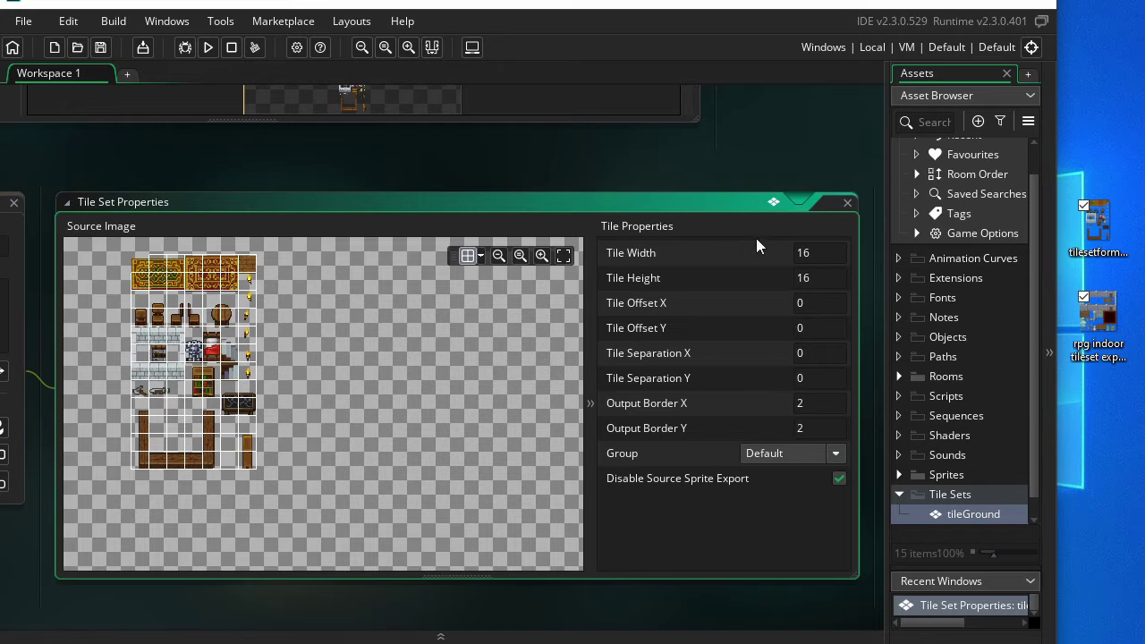
double_click(814, 252)
Set tileGround's Tile Width to 32 and both tile offsets to 3.
text(32)
key(Tab)
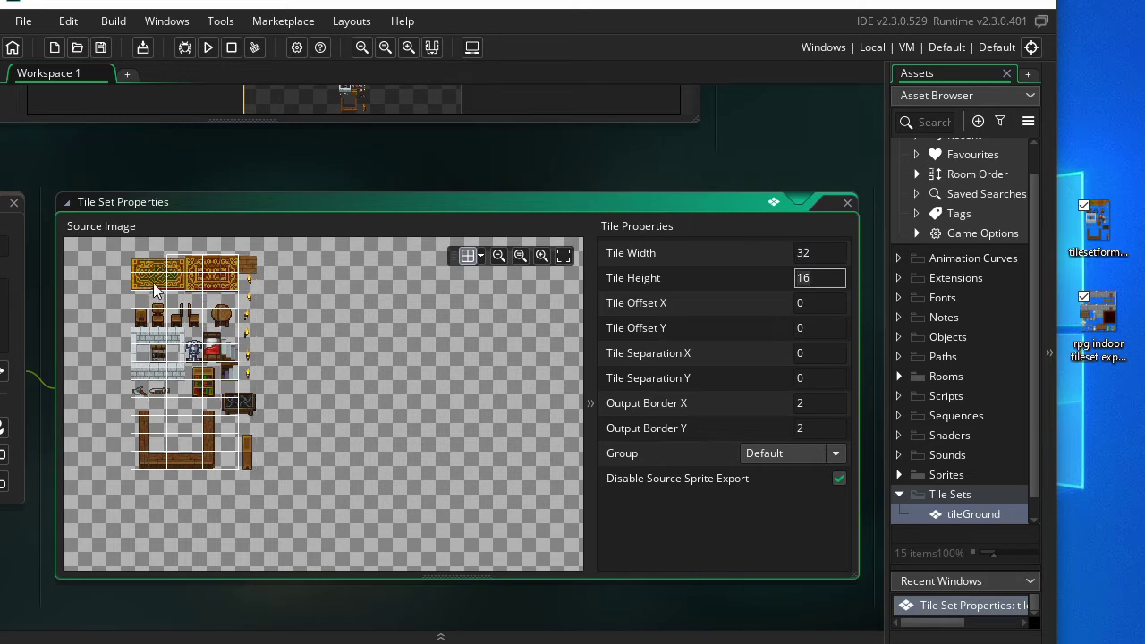
key(Tab)
text(1)
key(BackSpace)
text(3)
key(Tab)
text(3)
key(Tab)
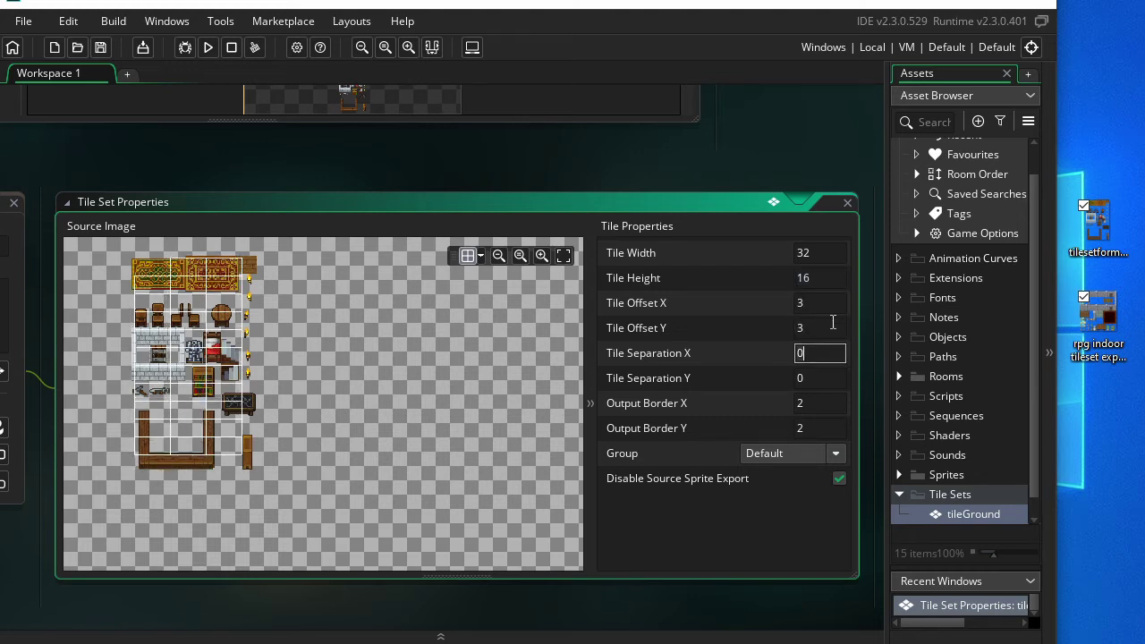
scroll(125, 263, up, 4)
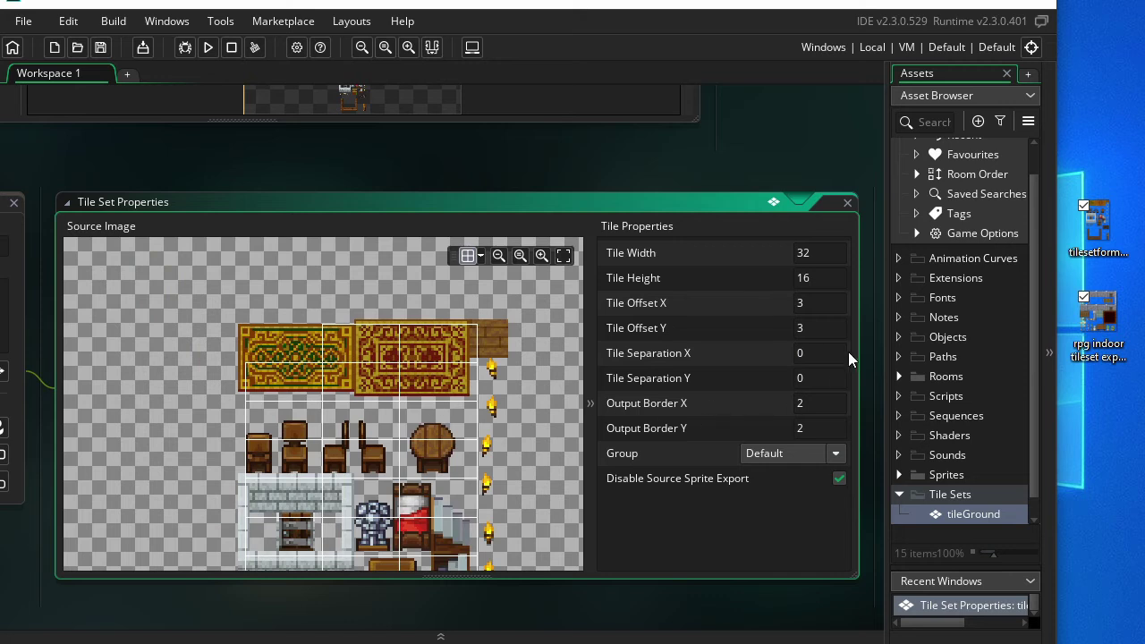
Set Tile Separation X and Y to 2.
click(816, 349)
text(2)
key(Tab)
text(2)
key(Tab)
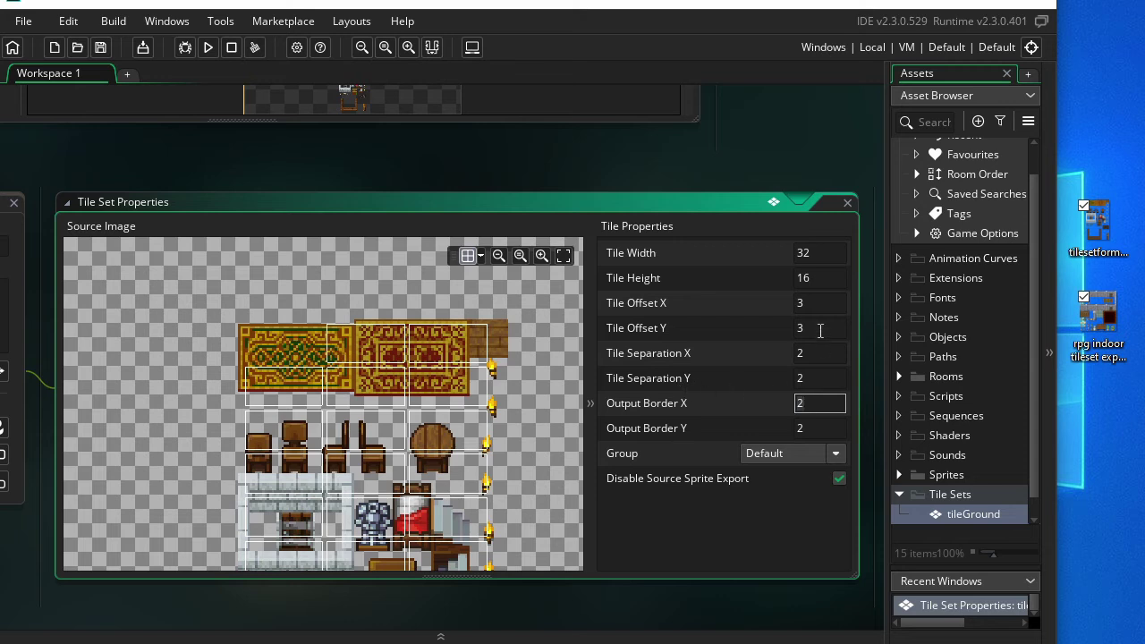
click(830, 274)
Set Tile Width back to 16 and all offsets and separations to 0.
key(shift+Tab)
text(16)
key(Tab)
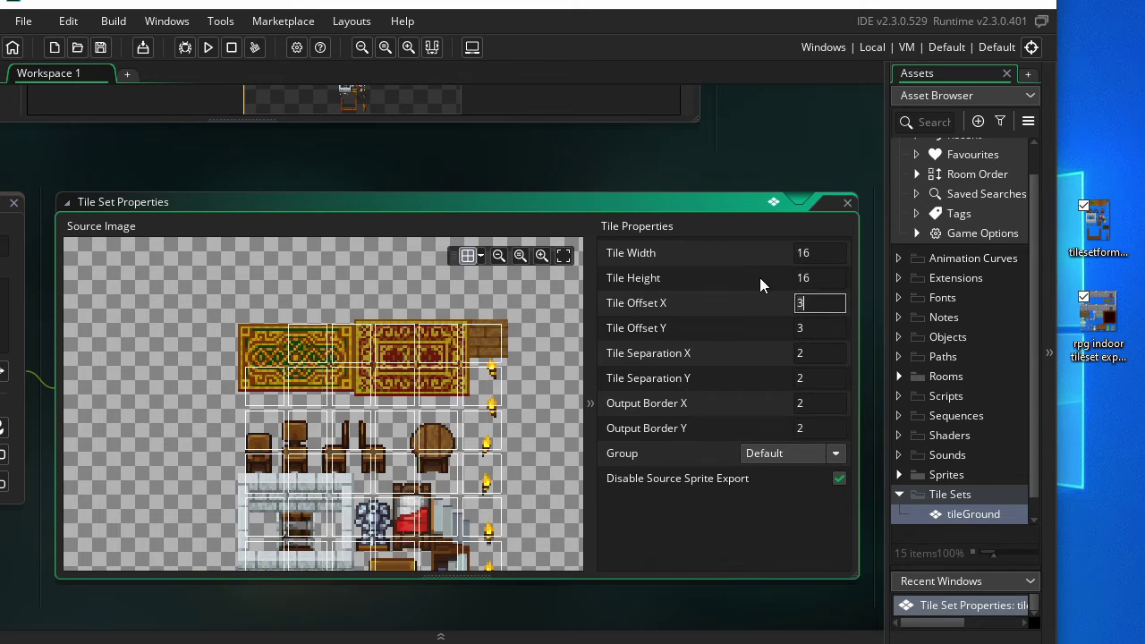
text(0)
key(Tab)
text(0)
key(Tab)
text(0)
key(Tab)
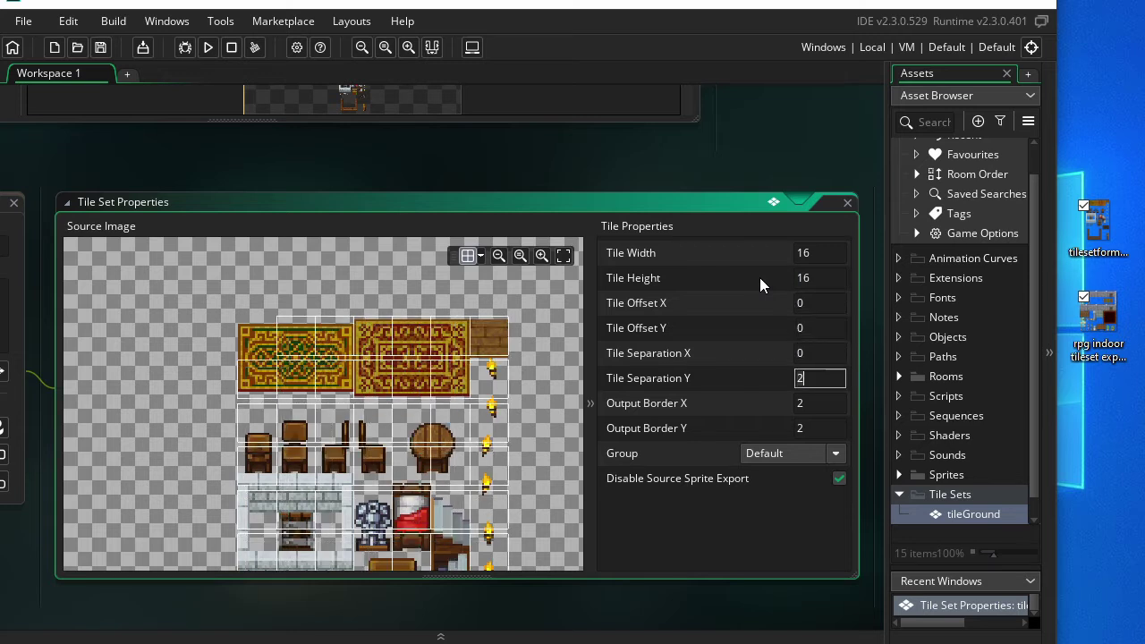
text(0)
key(Return)
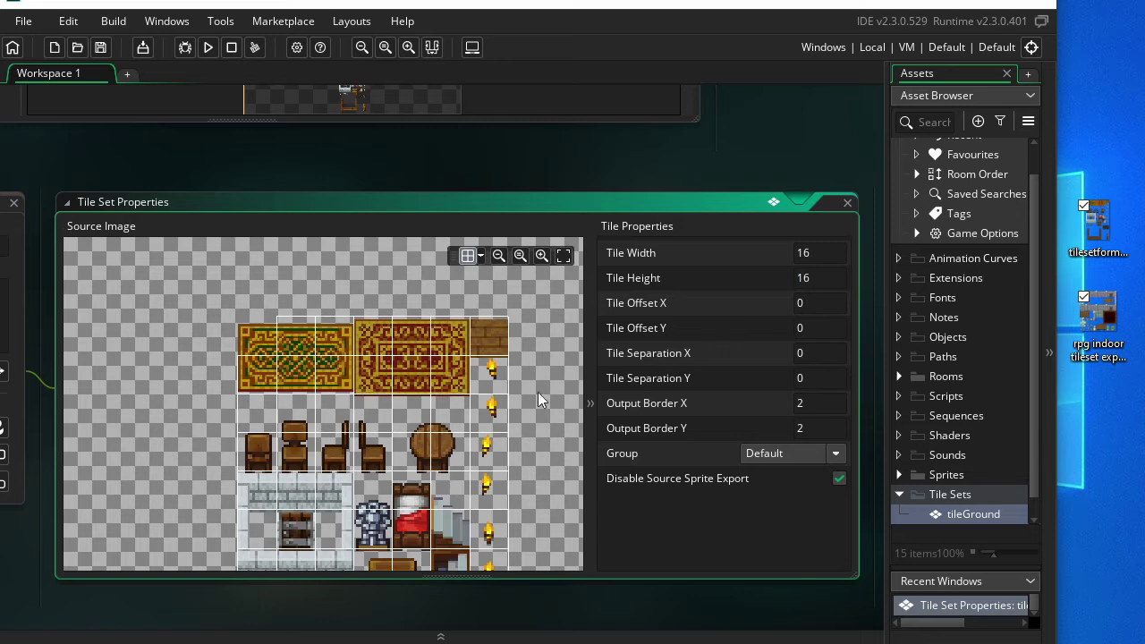
Check the grid over the chairs, bed and carpets, then set Tile Offset Y to 1.
middle_drag(537, 392, 507, 392)
scroll(489, 357, up, 3)
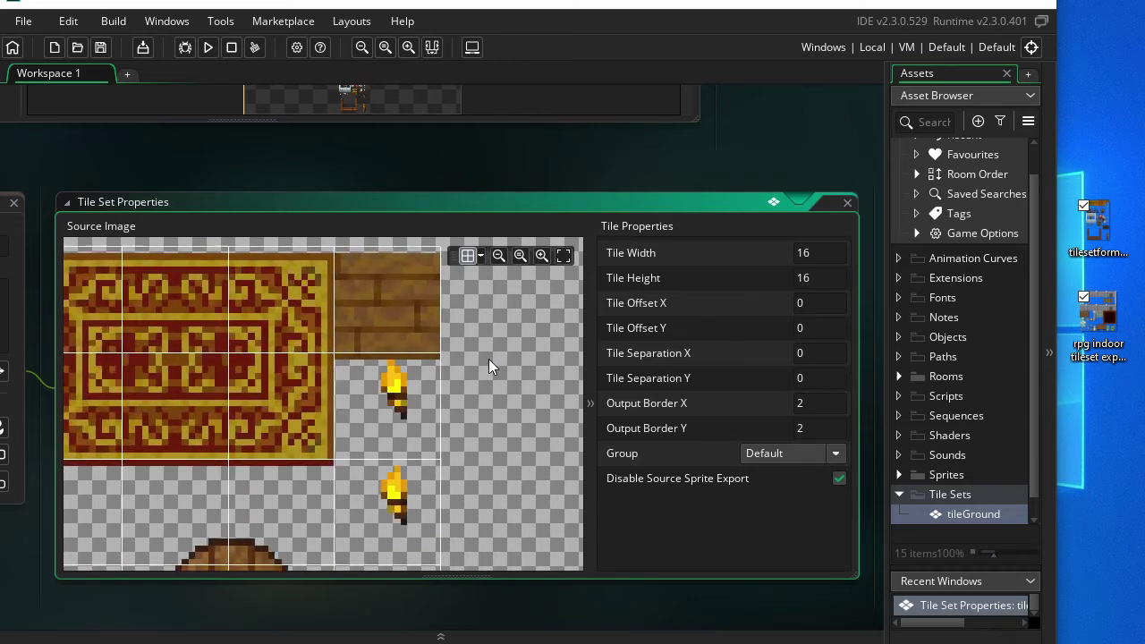
scroll(489, 359, up, 1)
middle_drag(514, 362, 525, 420)
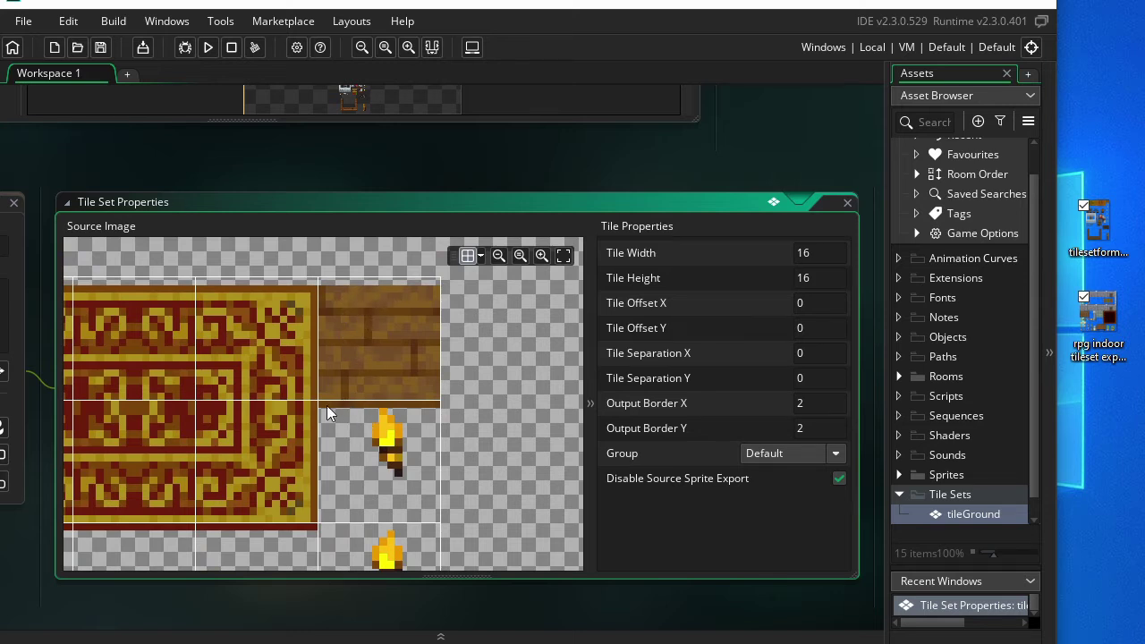
middle_drag(358, 405, 370, 329)
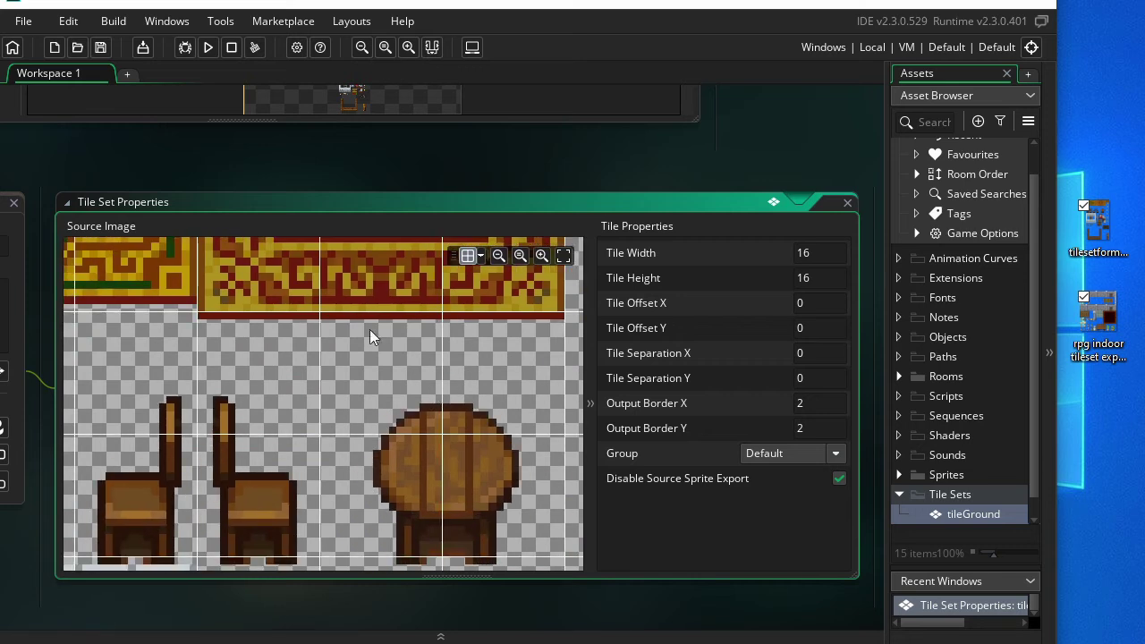
middle_drag(450, 440, 429, 261)
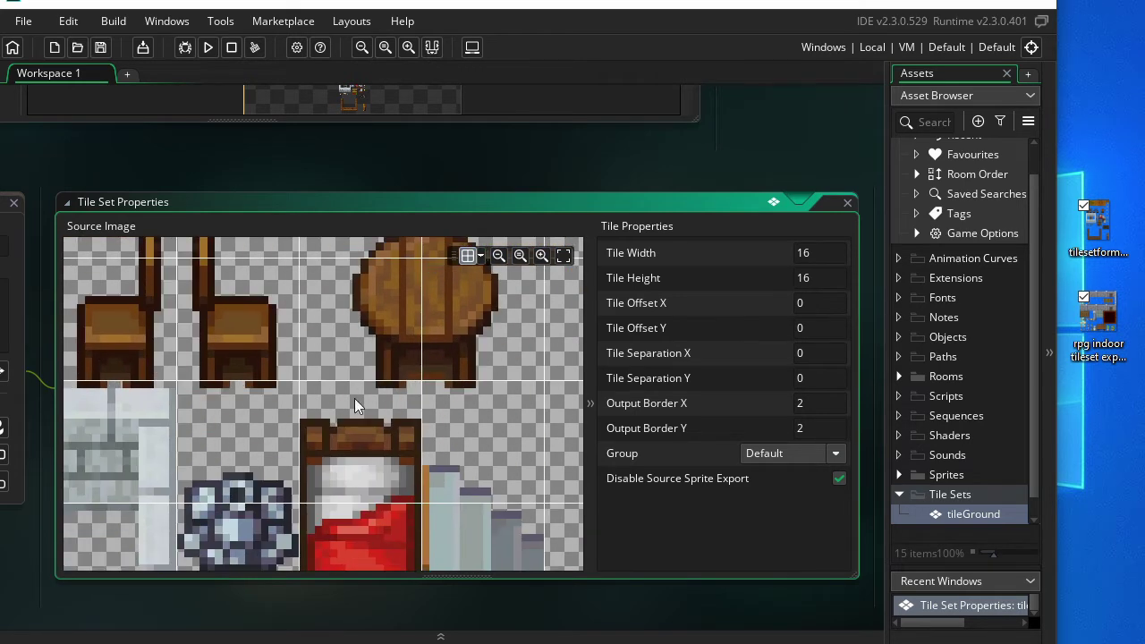
scroll(436, 372, down, 1)
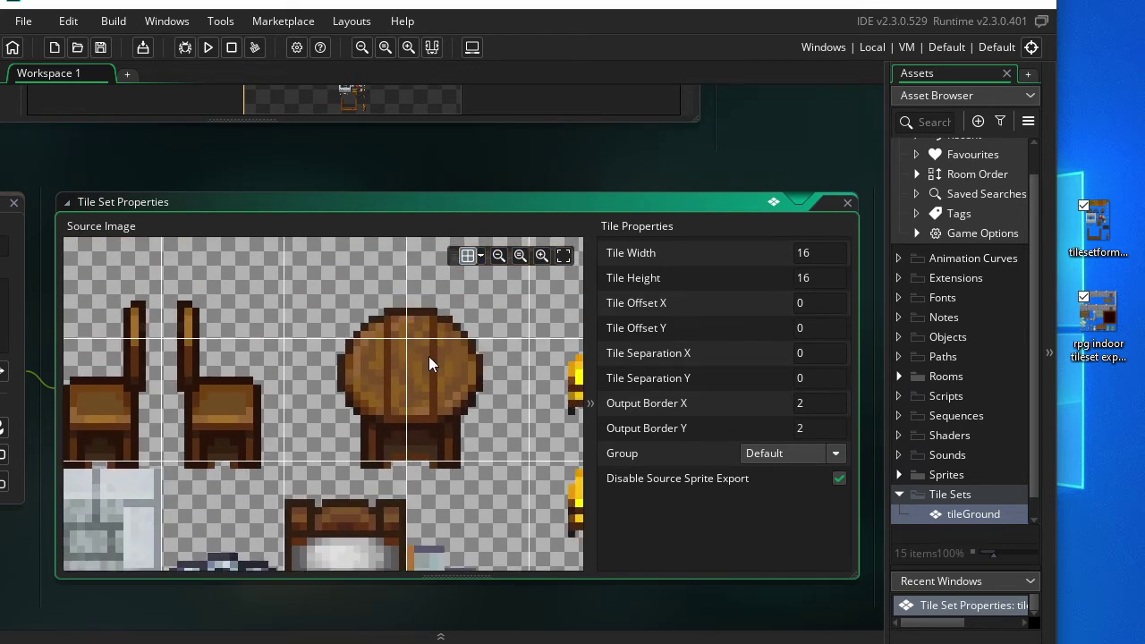
scroll(429, 356, down, 3)
middle_drag(407, 348, 401, 424)
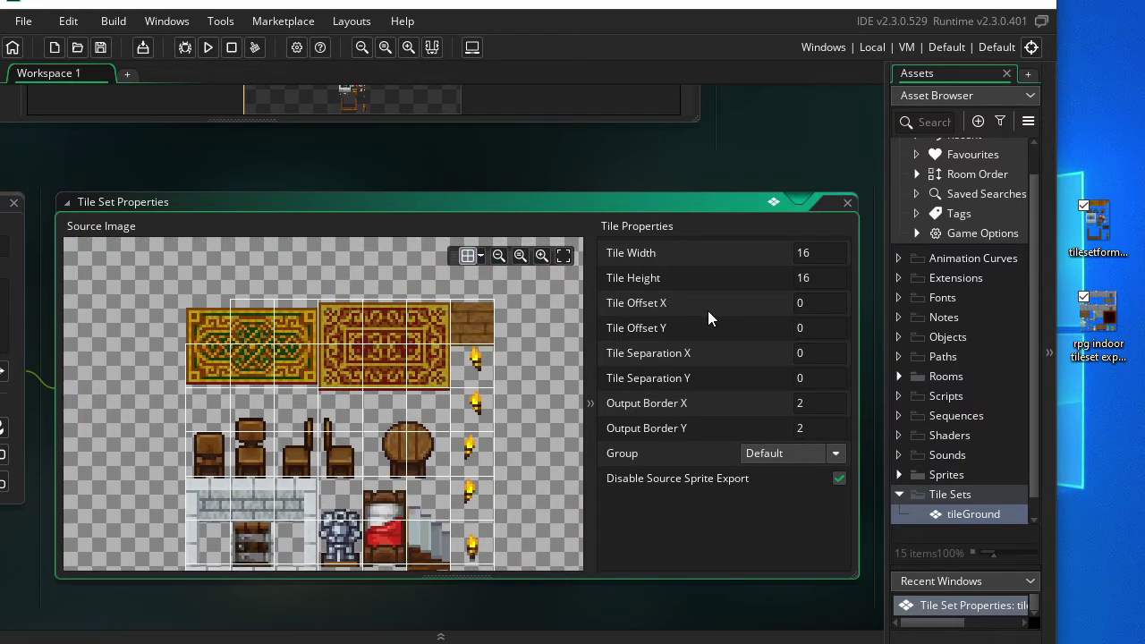
click(810, 328)
text(1)
click(799, 306)
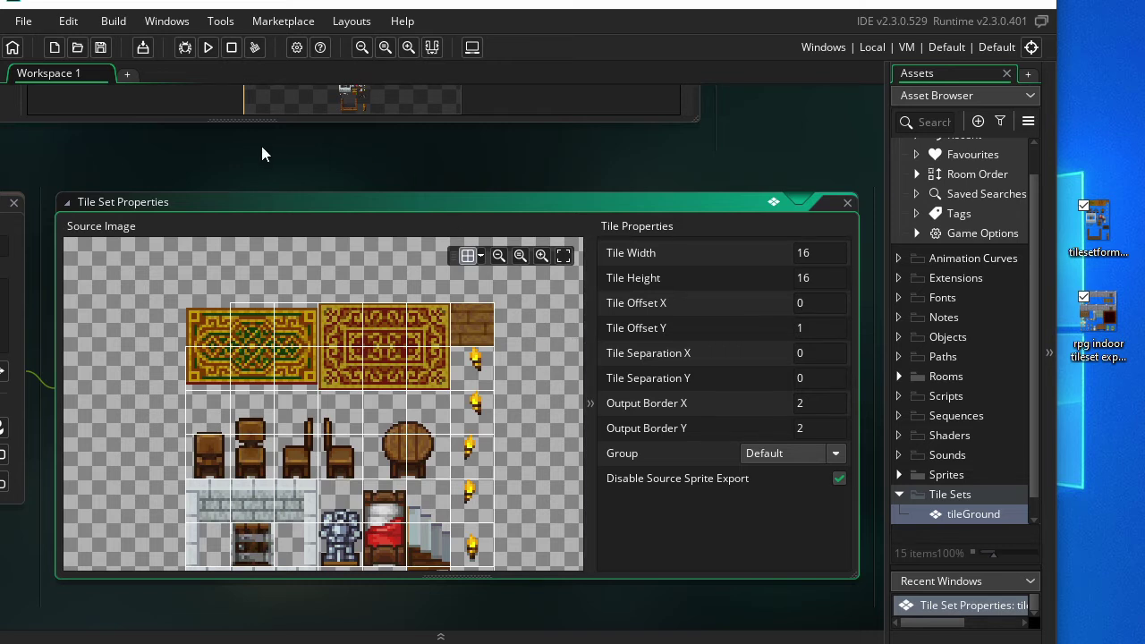
middle_drag(262, 153, 508, 187)
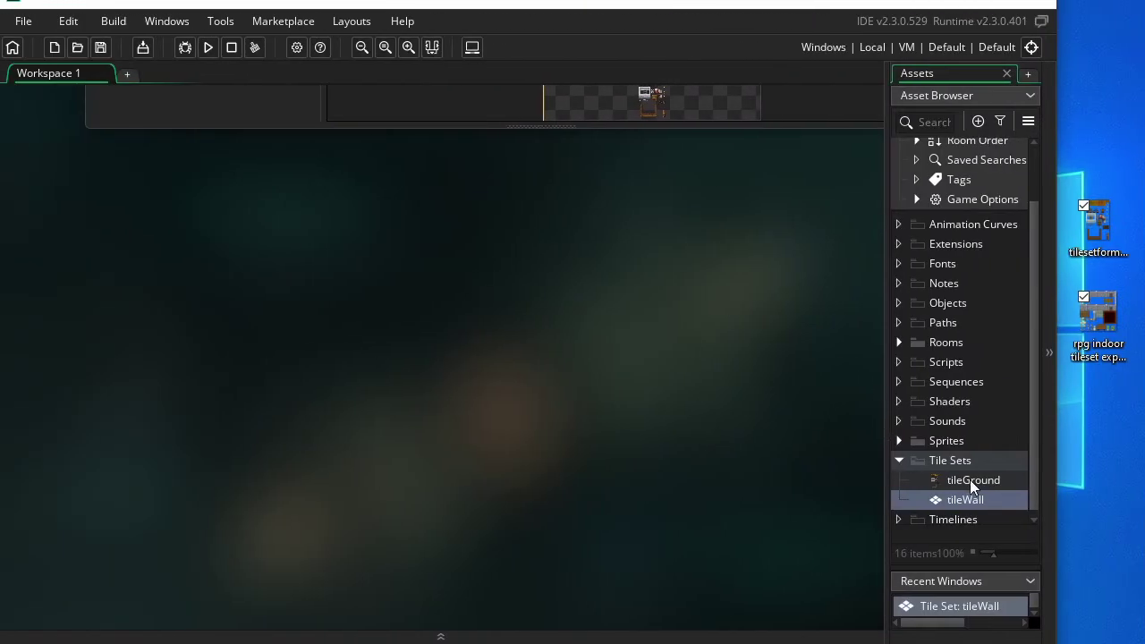
Open the tileWall tile set, then expand Rooms and open Room1.
double_click(970, 499)
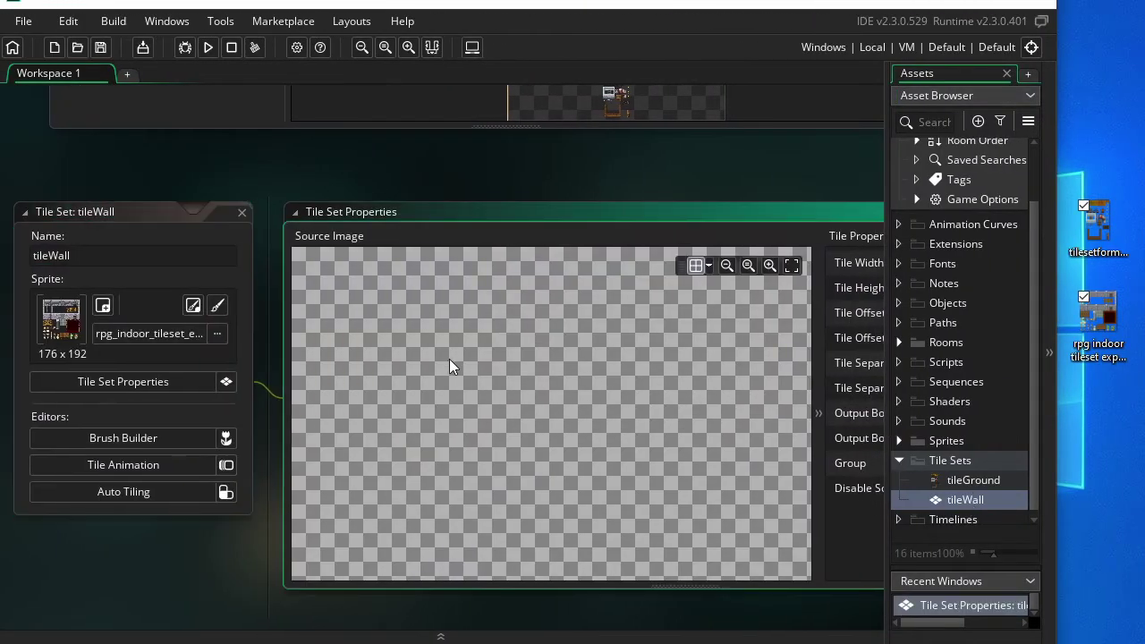
click(899, 460)
click(899, 376)
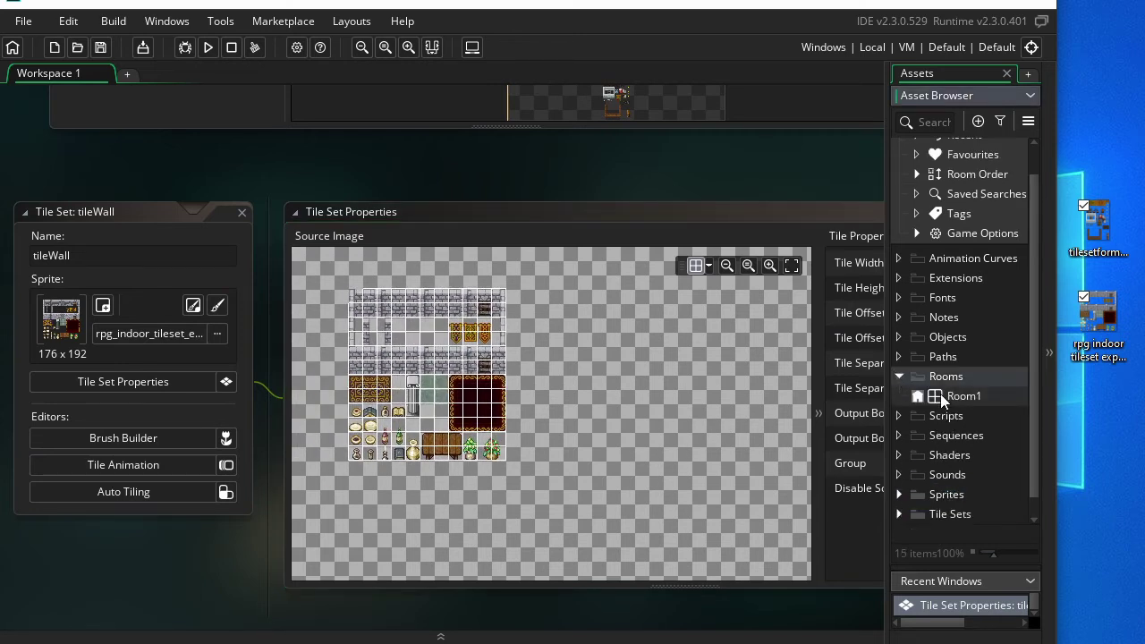
double_click(940, 397)
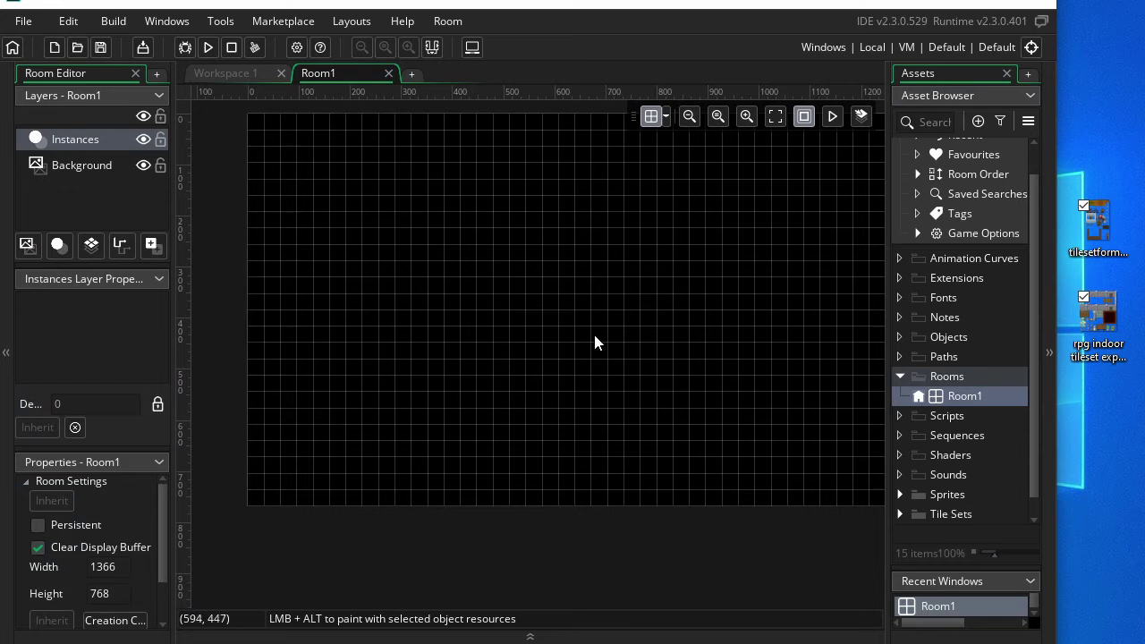
Add a Tiles_1 tile layer to Room1, widening the layers and tile palette panels.
scroll(537, 367, down, 3)
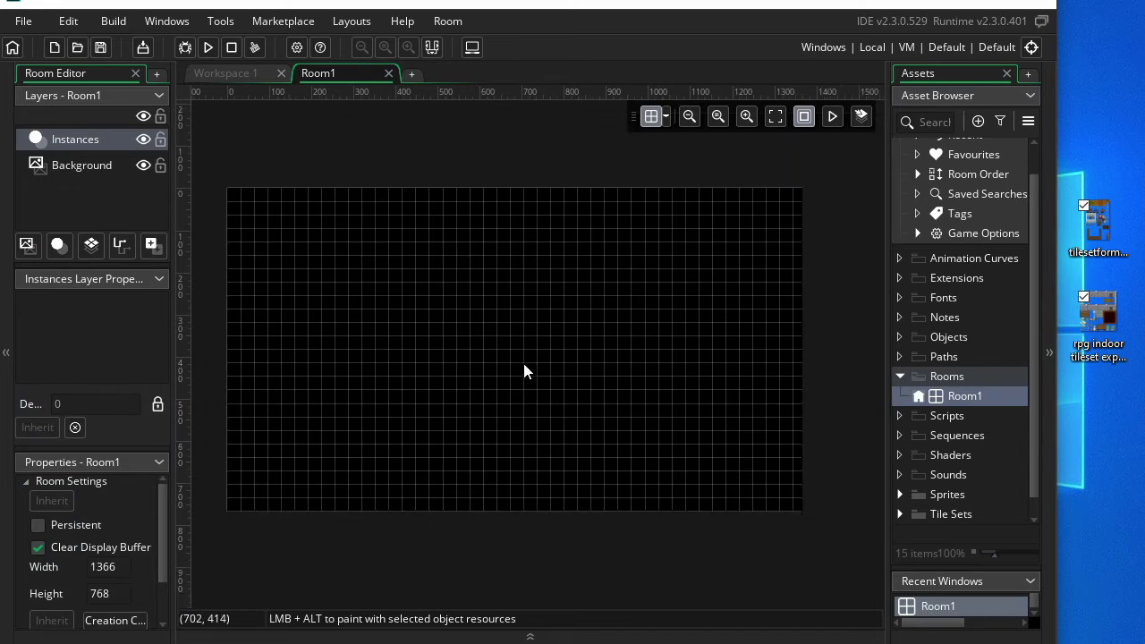
scroll(525, 370, down, 1)
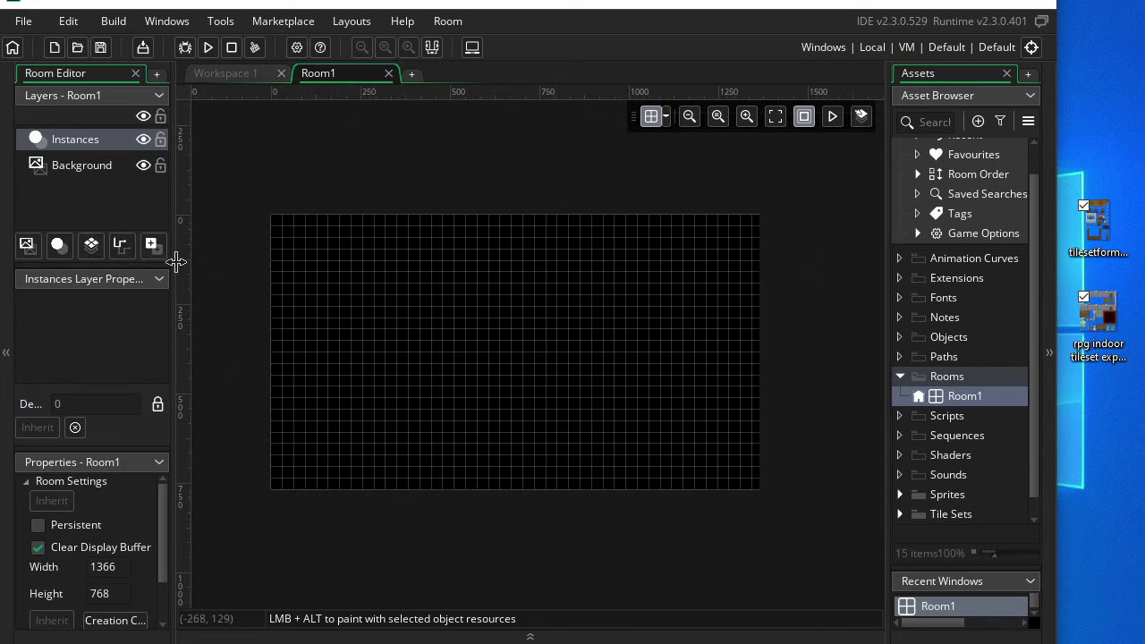
drag(176, 260, 288, 259)
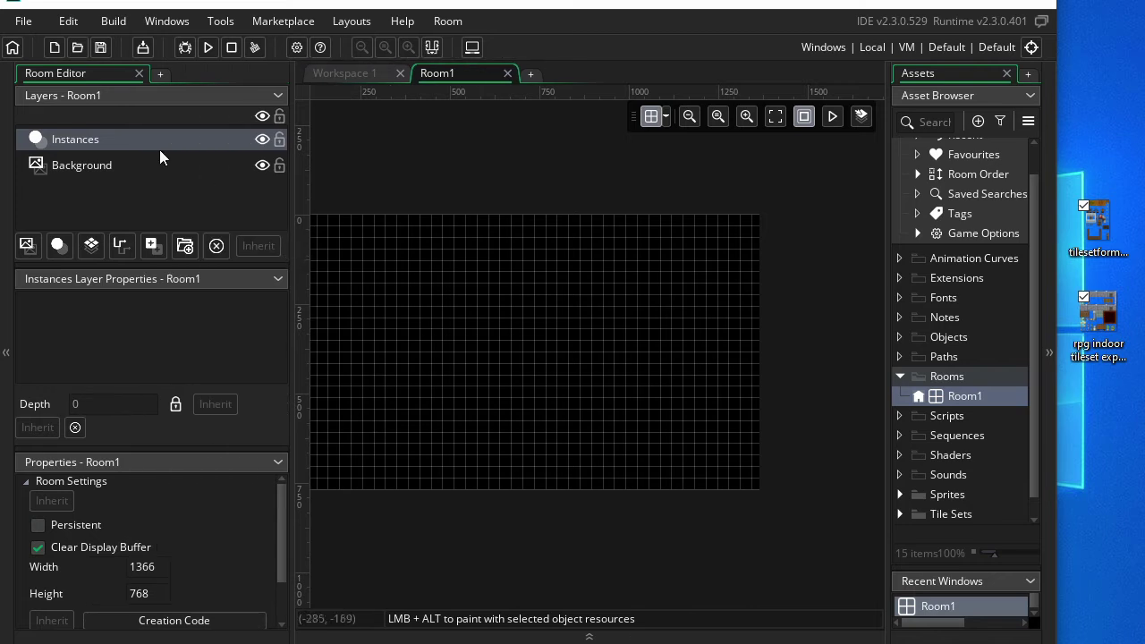
click(93, 246)
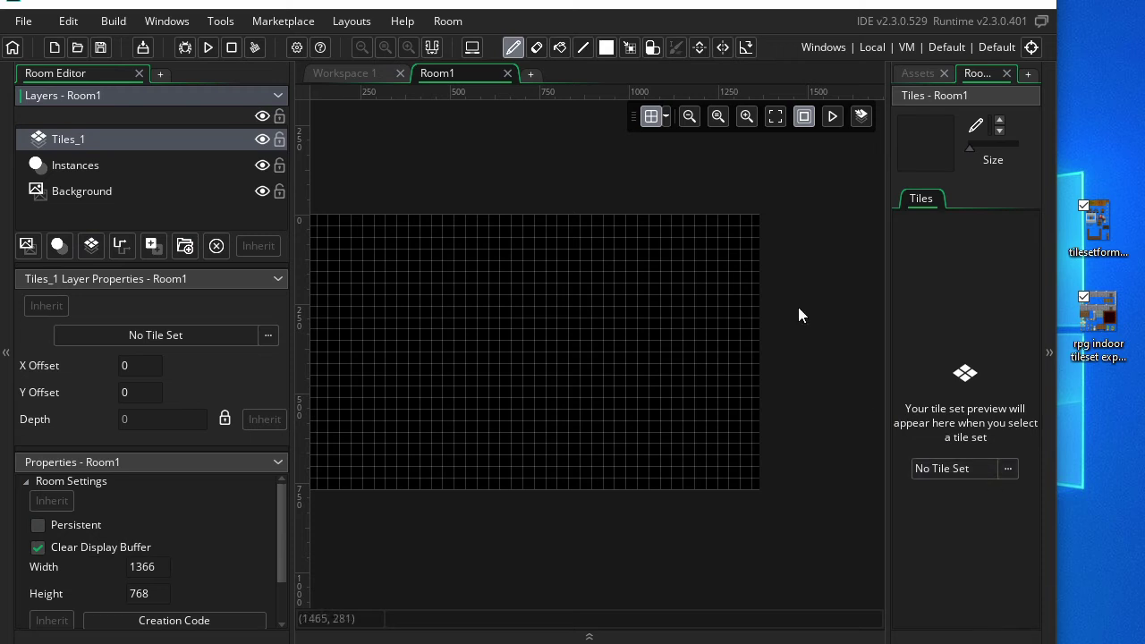
drag(880, 351, 767, 334)
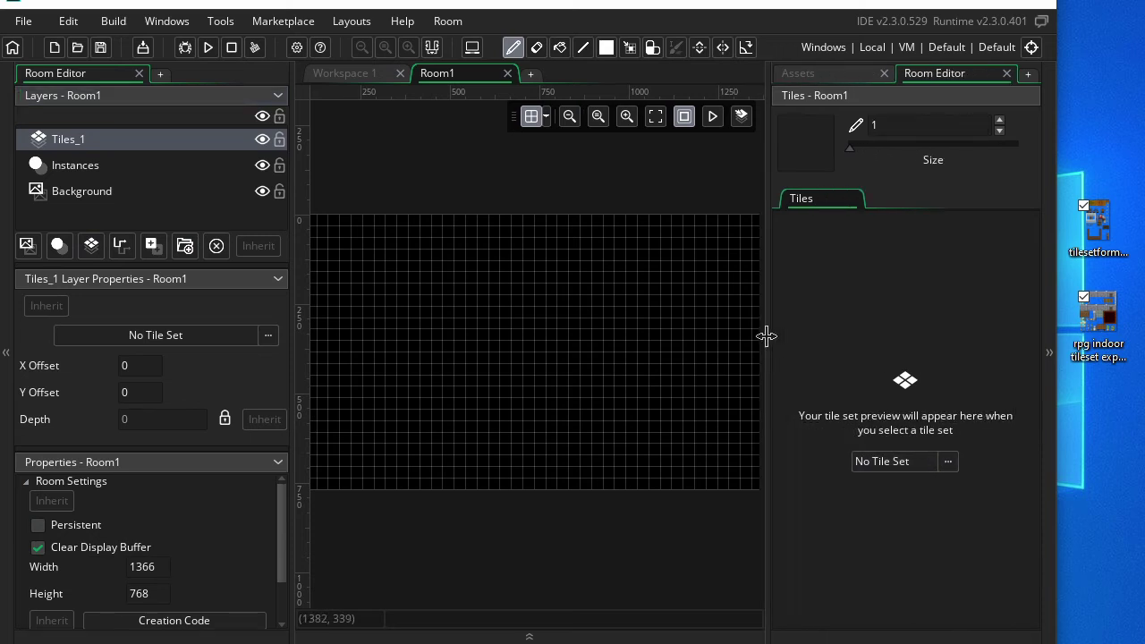
Assign the tileGround tile set to the Tiles_1 layer.
click(924, 466)
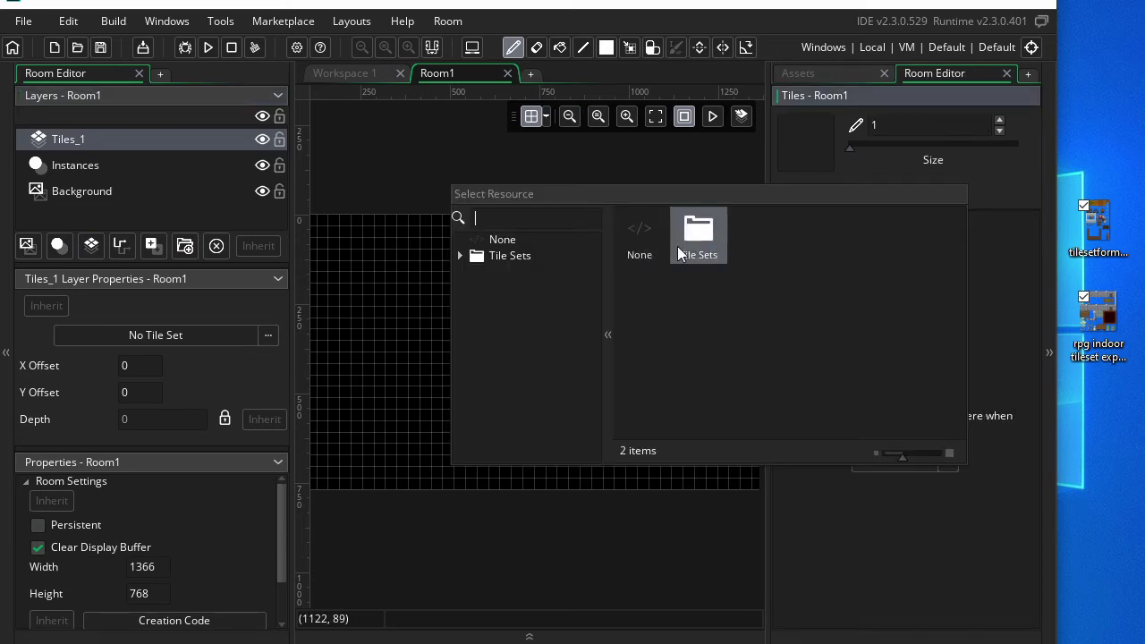
double_click(699, 237)
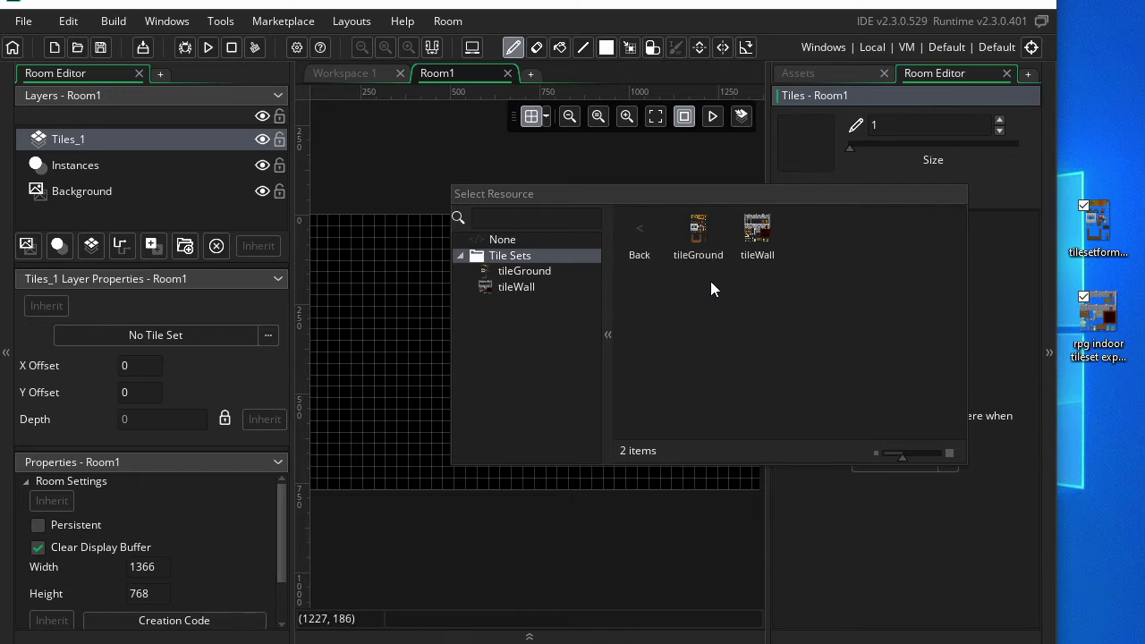
click(706, 242)
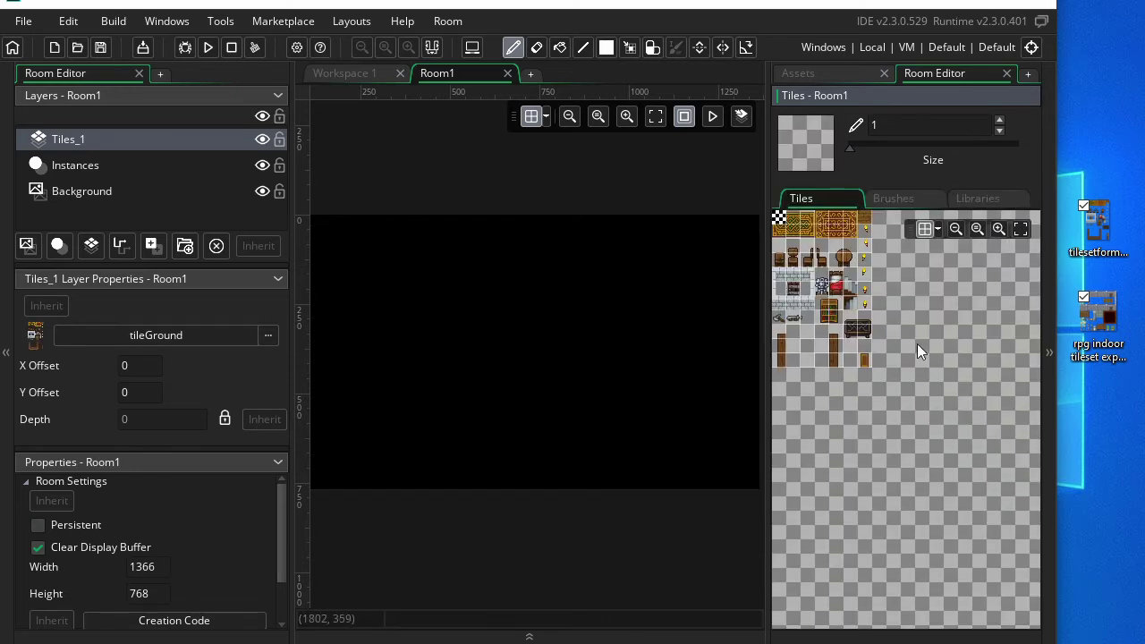
Pick the wooden plank tile and paint a few tiles near Room1's bottom-left corner.
ctrl+scroll(917, 344, up, 2)
ctrl+scroll(927, 278, up, 1)
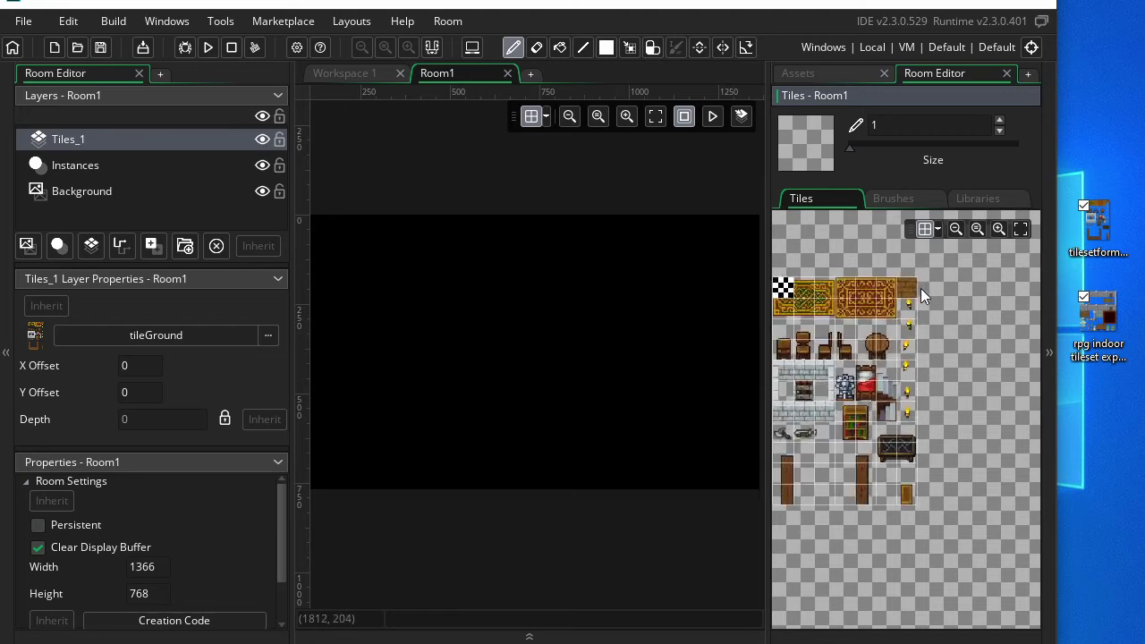
ctrl+scroll(921, 288, up, 2)
click(884, 287)
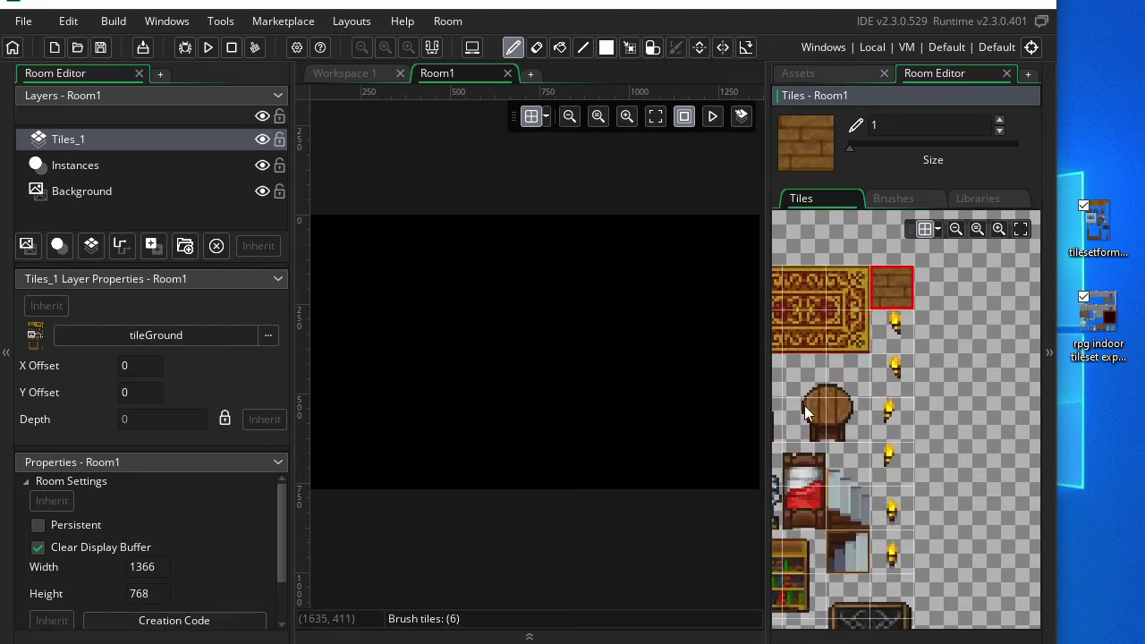
middle_drag(526, 452, 605, 385)
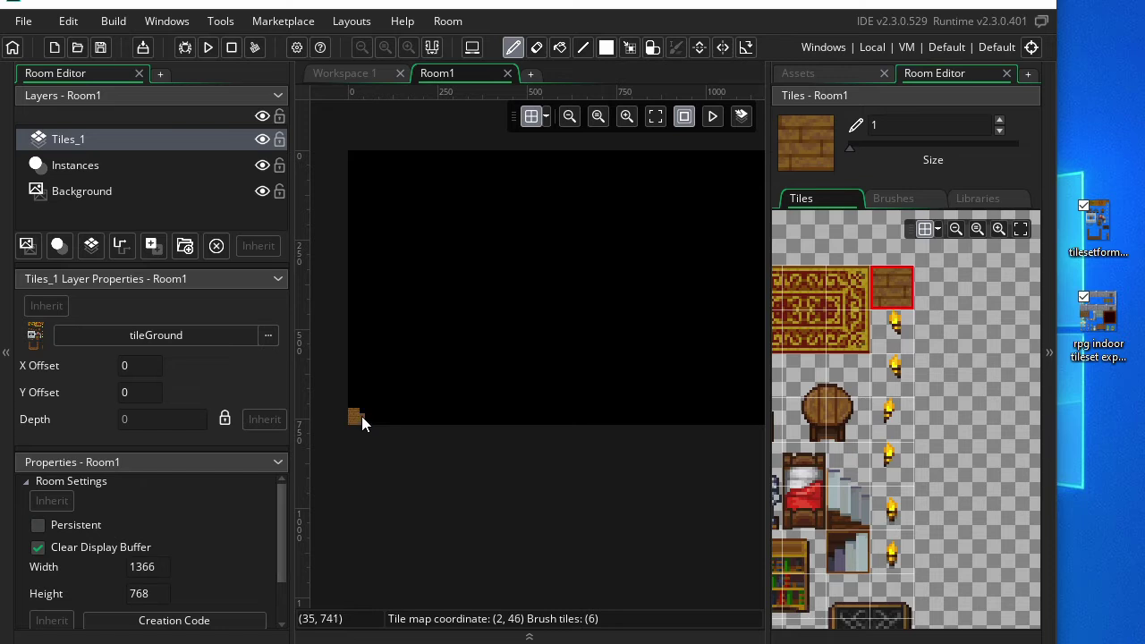
shift+scroll(491, 420, right, 1)
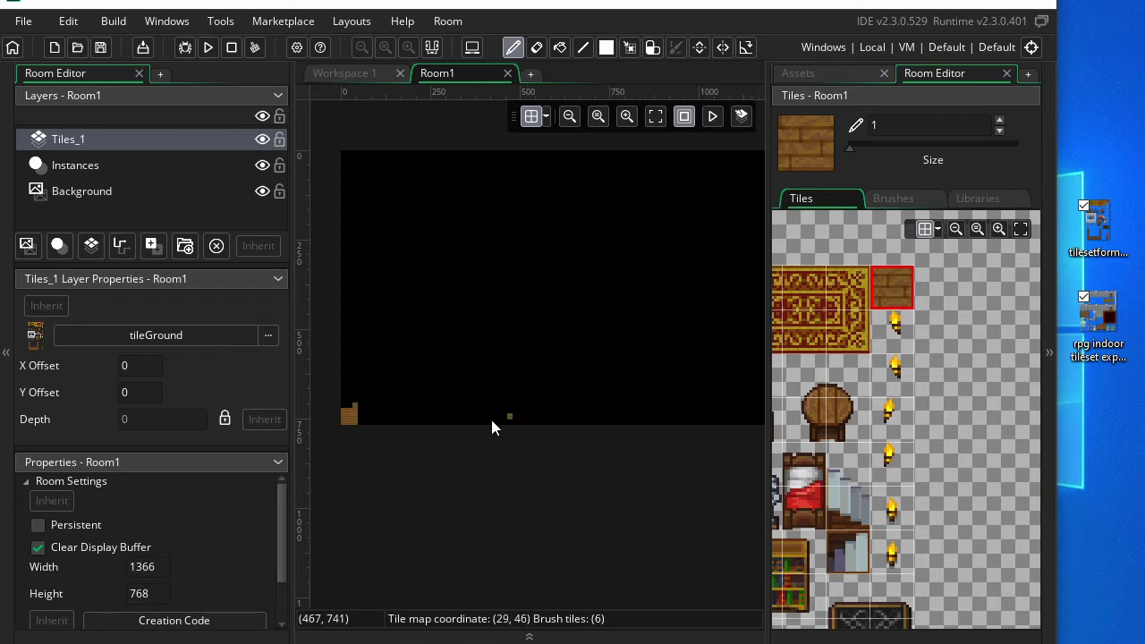
ctrl+scroll(491, 424, down, 2)
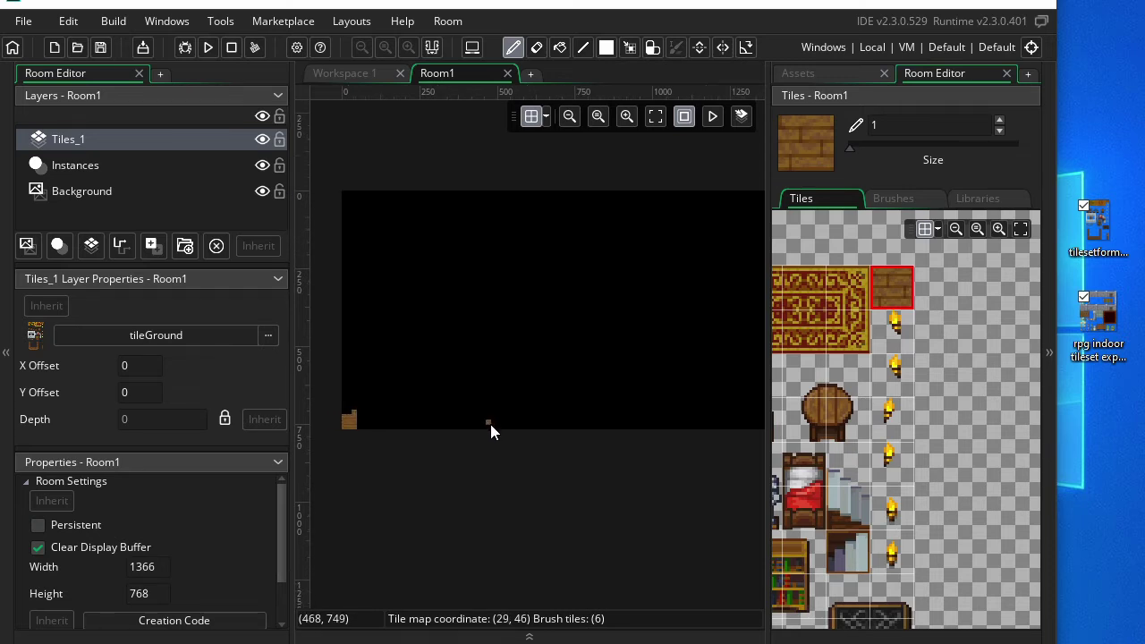
click(473, 354)
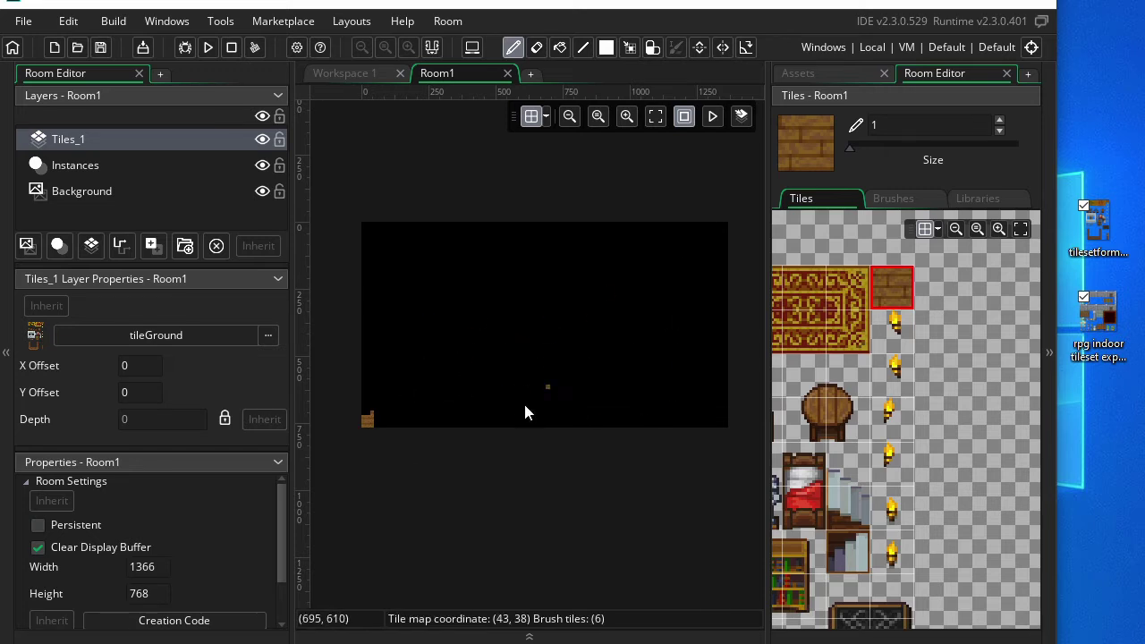
click(401, 417)
ctrl+scroll(402, 419, up, 3)
ctrl+scroll(572, 371, up, 3)
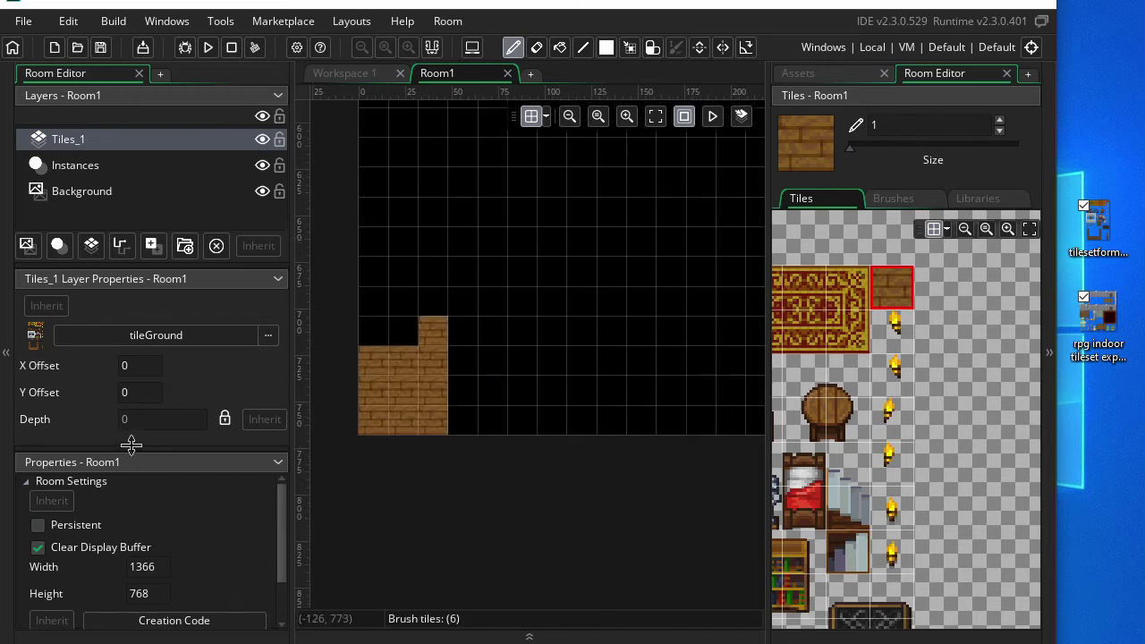
Set Room1's size to 320 wide by 180 high in Room Settings.
click(278, 461)
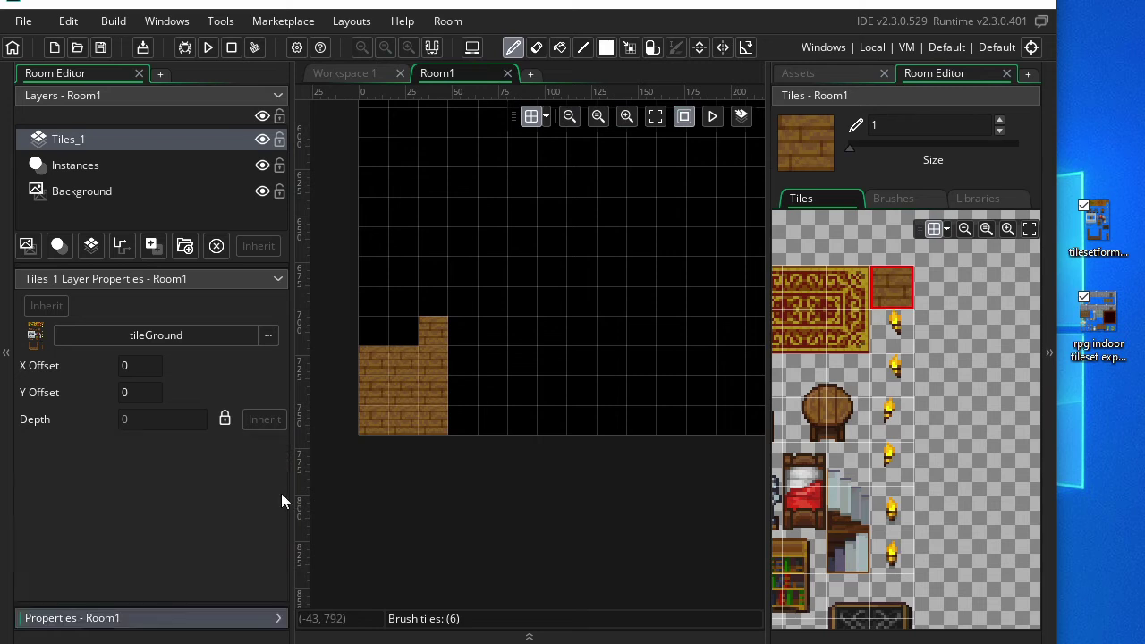
click(278, 618)
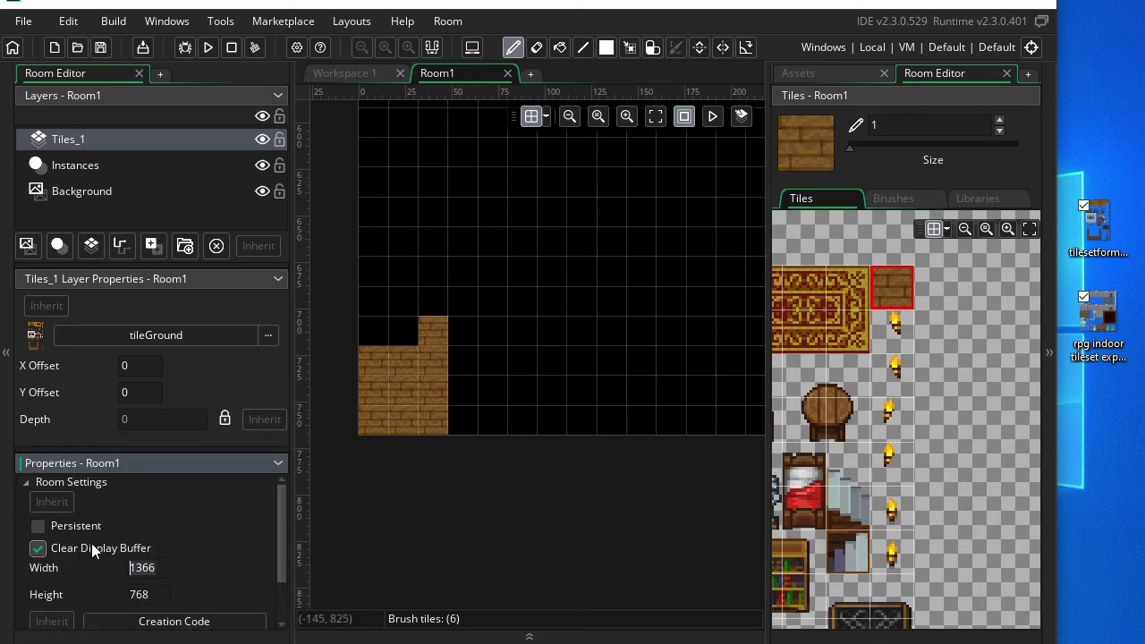
text(320)
key(Tab)
text(1)
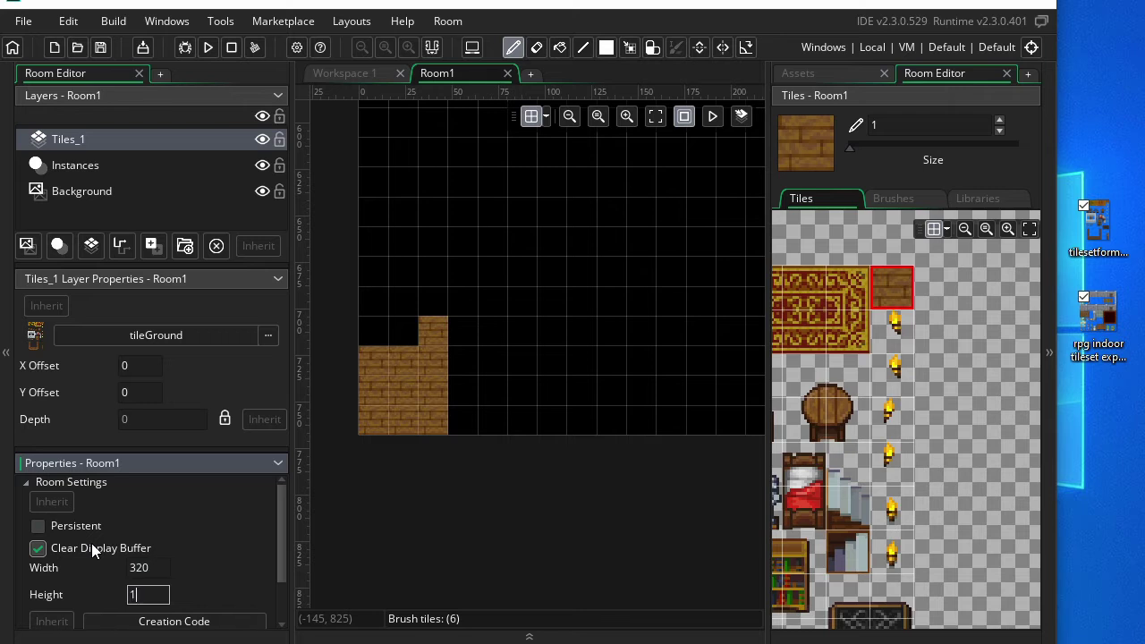
text(80)
key(Return)
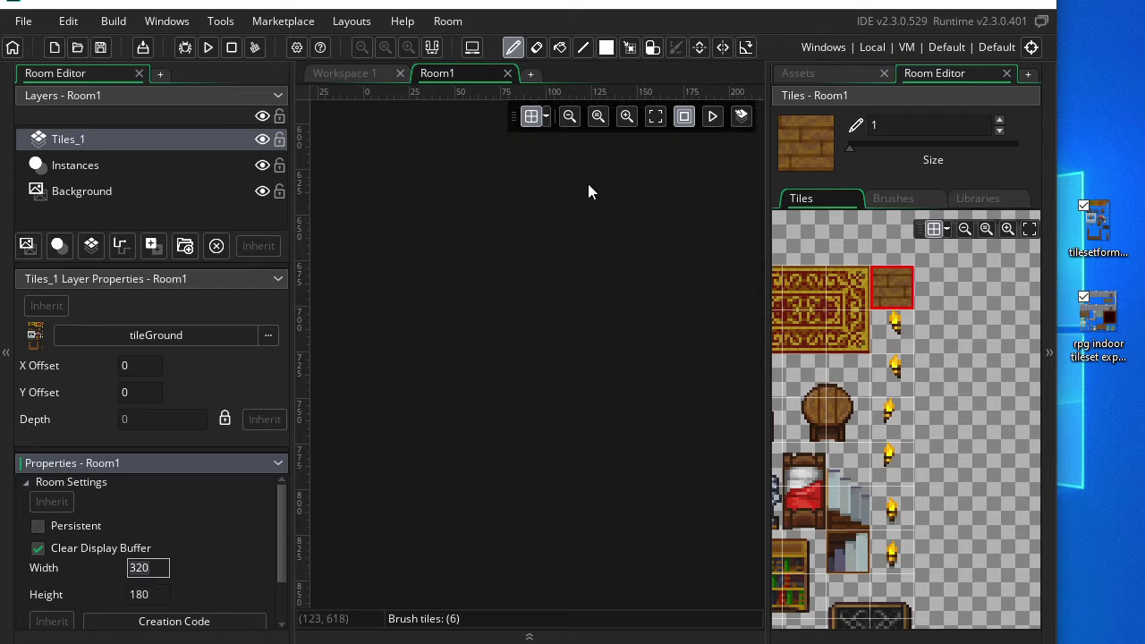
Paint a wider patch of wooden floor along the room's lower-left edge.
ctrl+scroll(529, 417, down, 4)
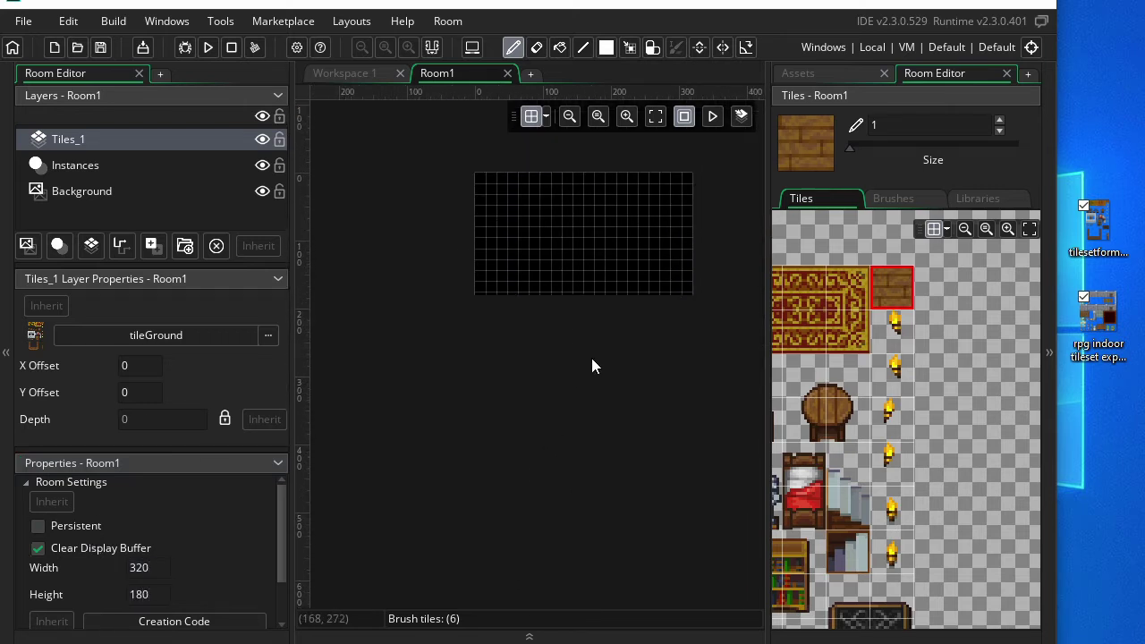
ctrl+scroll(535, 413, up, 2)
ctrl+scroll(541, 419, up, 1)
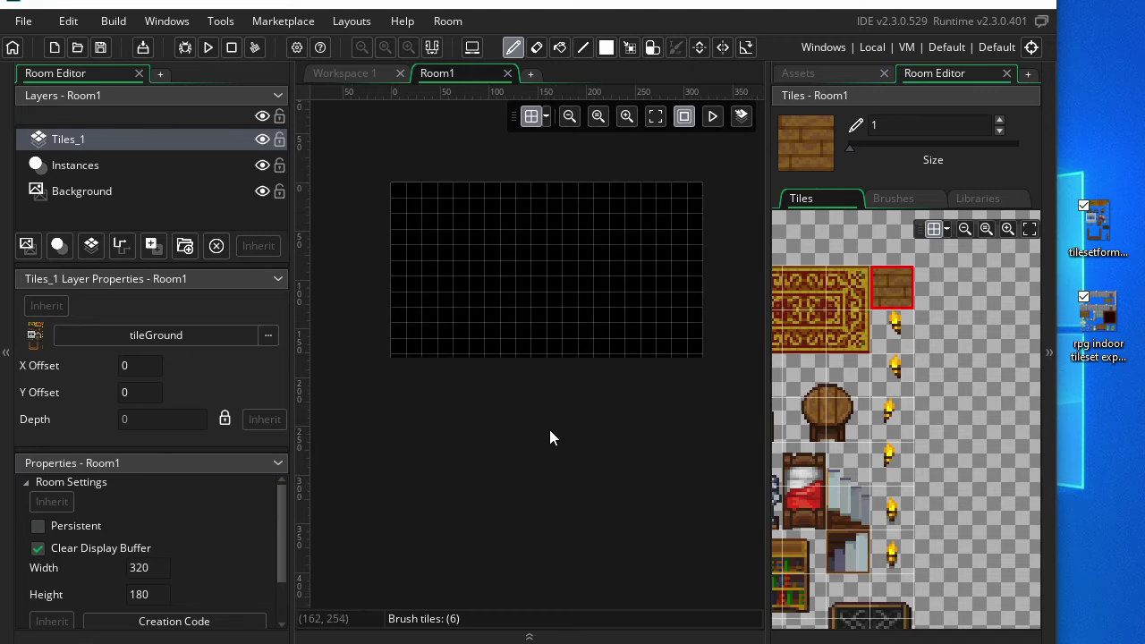
mouse_move(382, 303)
mouse_down()
mouse_move(378, 351)
mouse_move(394, 343)
mouse_move(403, 303)
mouse_move(417, 307)
mouse_move(423, 358)
mouse_move(434, 302)
mouse_move(451, 307)
mouse_move(450, 349)
mouse_move(467, 353)
mouse_move(481, 305)
mouse_move(480, 346)
mouse_up()
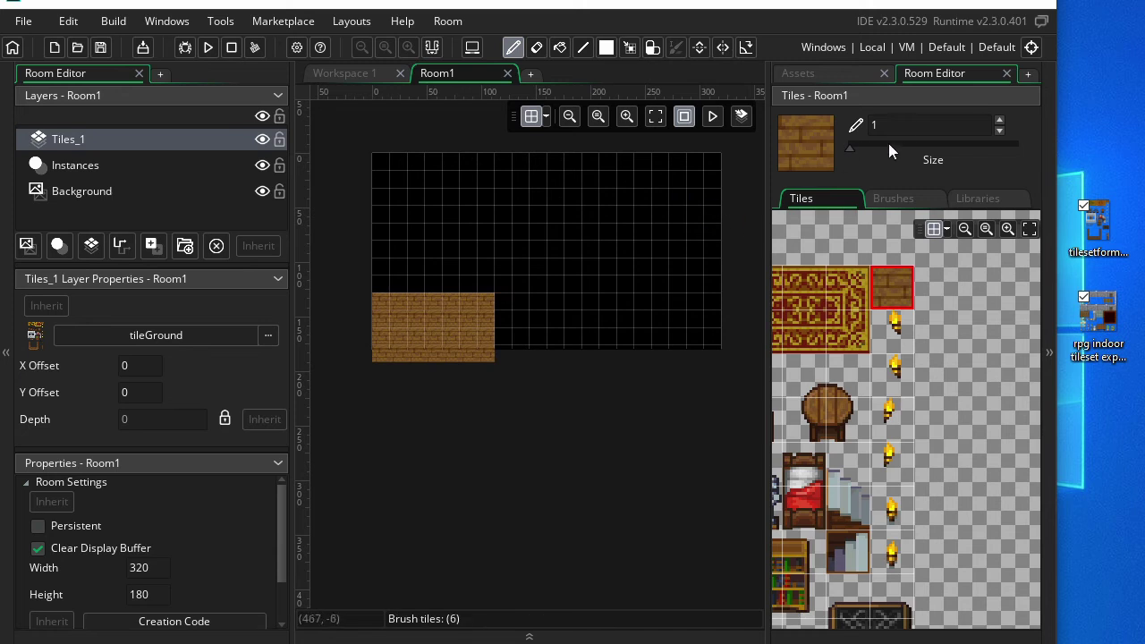
Set the tile brush size to 4 and paint the wooden floor across the room's bottom.
click(908, 126)
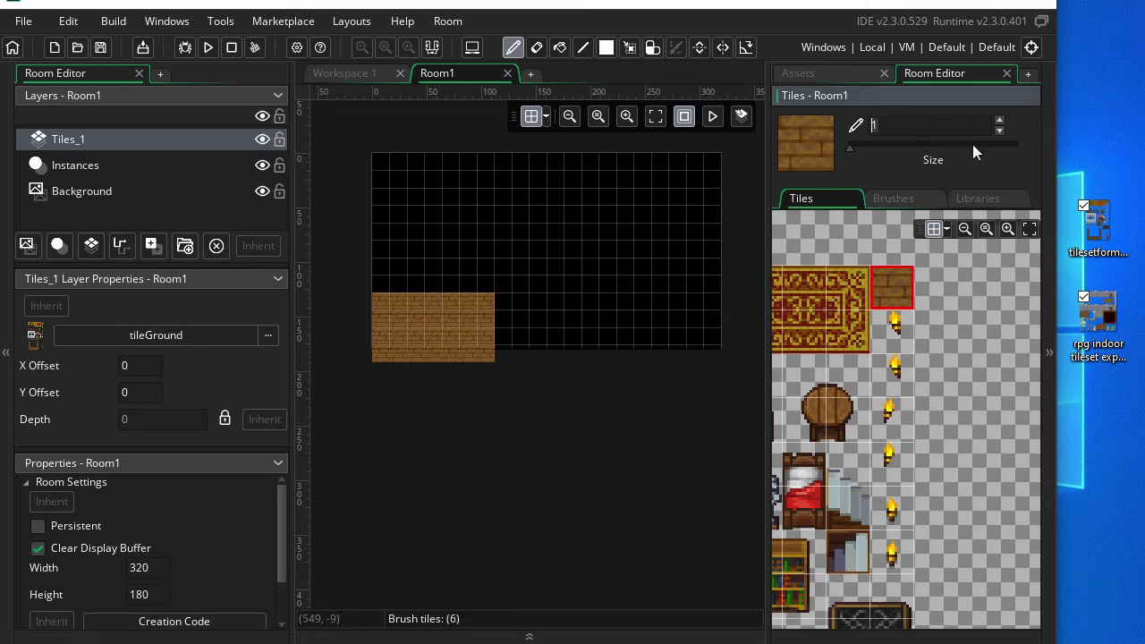
key(BackSpace)
text(4)
click(952, 143)
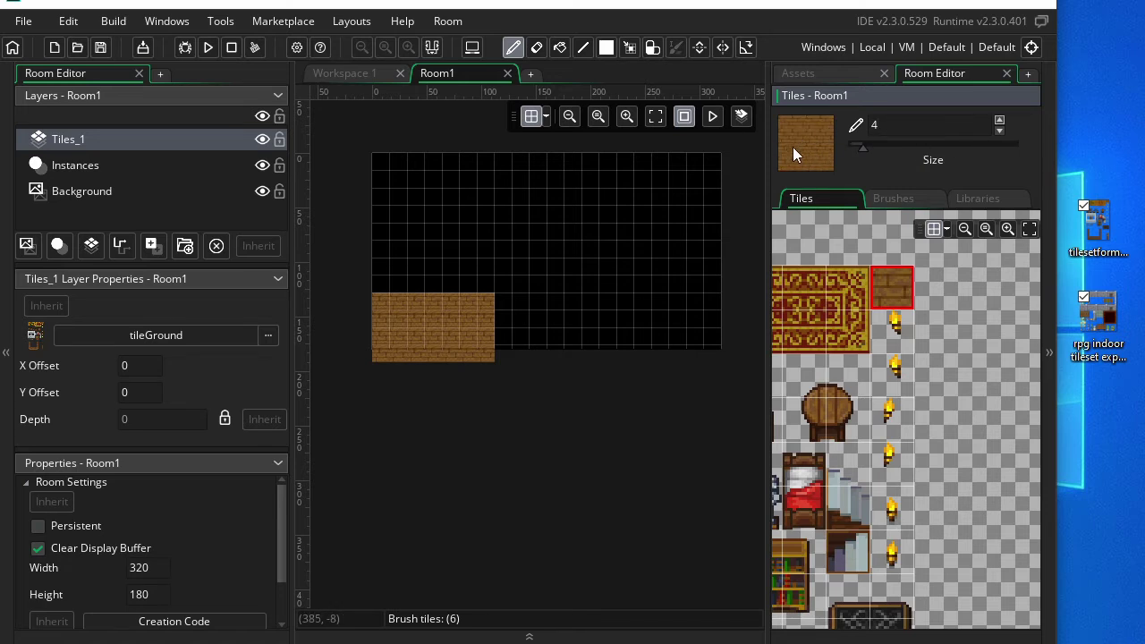
click(531, 347)
click(606, 335)
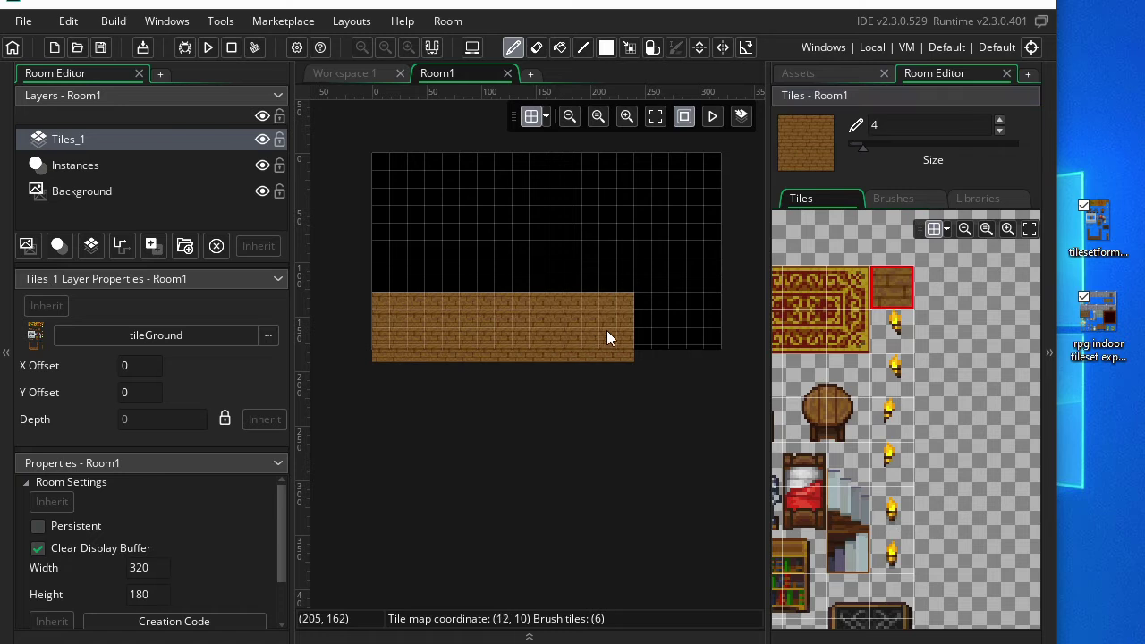
click(659, 337)
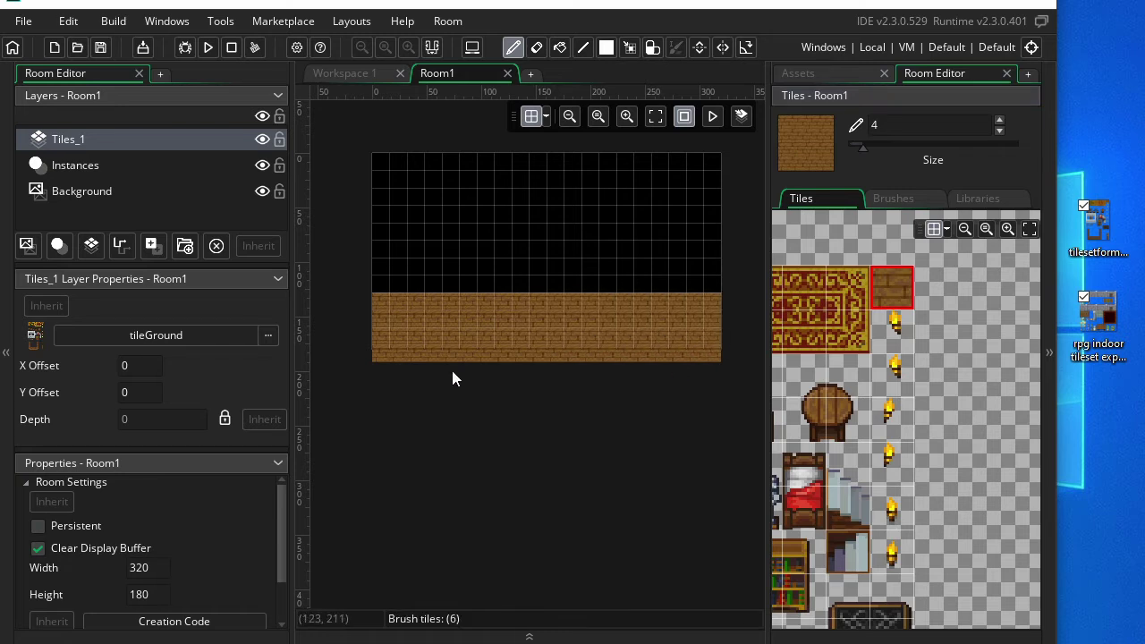
click(702, 161)
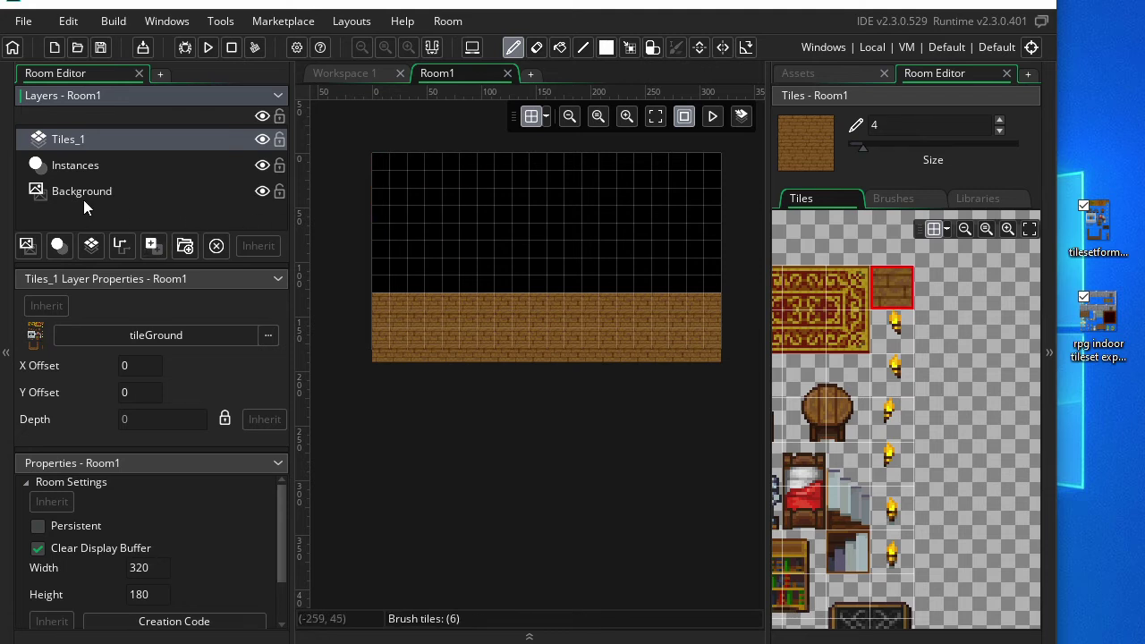
Rename the Tiles_1 layer to TilesGround.
double_click(89, 139)
text(Tiles_G)
key(BackSpace)
key(BackSpace)
key(BackSpace)
text(GGround)
key(Return)
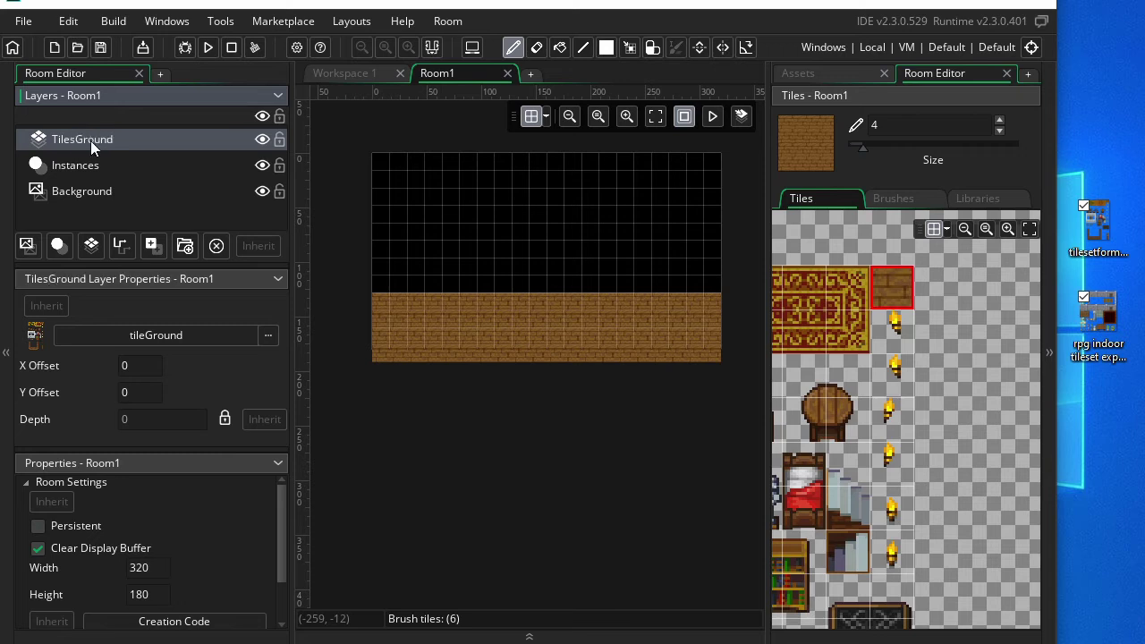
Add a new tile layer named TilesWall and browse to the Tile Sets folder for it.
click(91, 246)
key(BackSpace)
key(BackSpace)
key(BackSpace)
key(BackSpace)
key(BackSpace)
key(BackSpace)
key(BackSpace)
text(TilesWall)
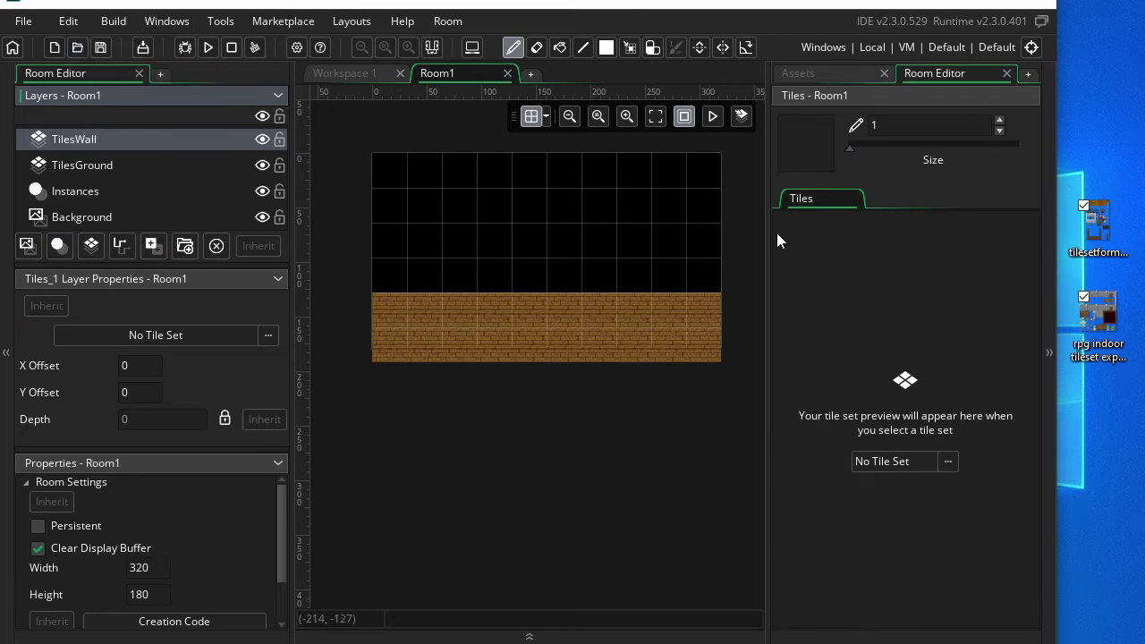
click(905, 460)
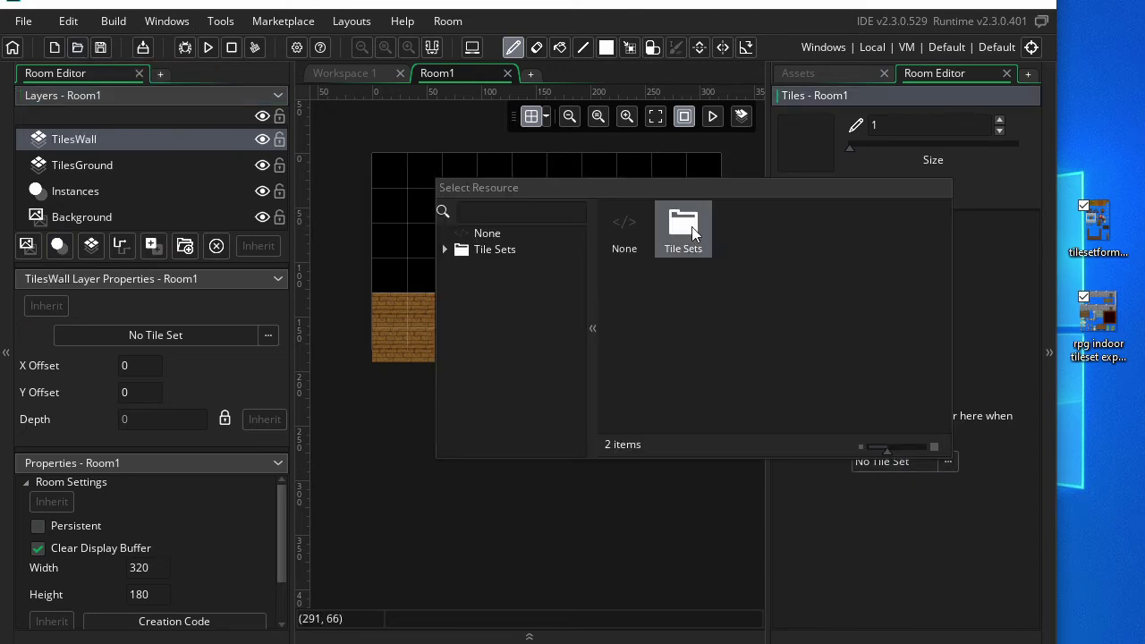
double_click(689, 226)
Assign tileWall to the TilesWall layer and paint a stone tile above the floor's left end.
double_click(749, 245)
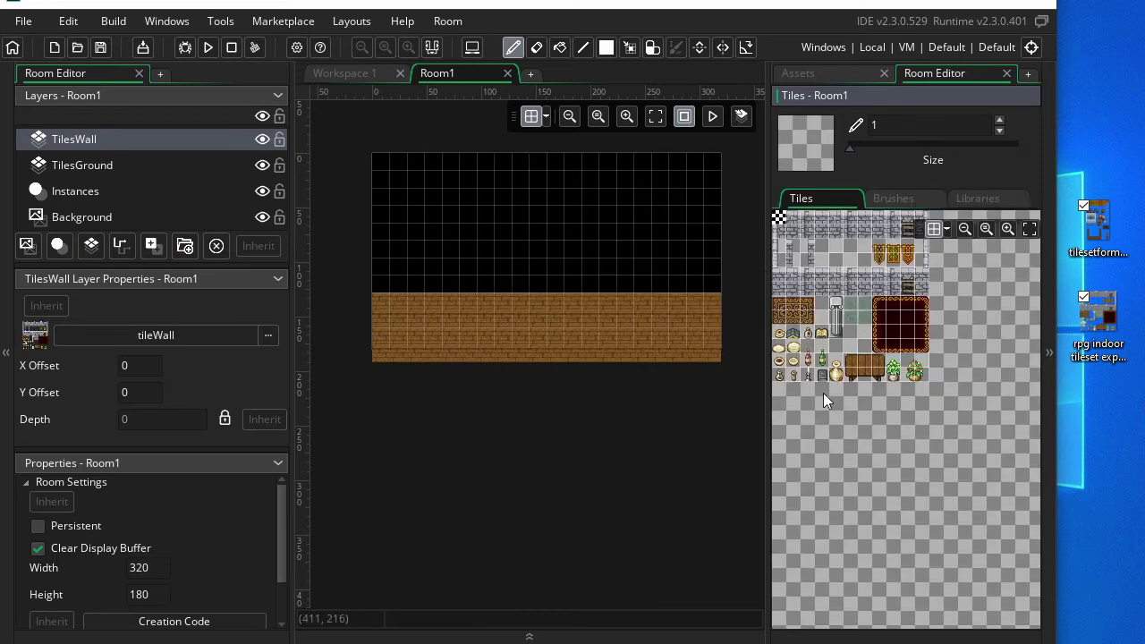
scroll(494, 438, up, 3)
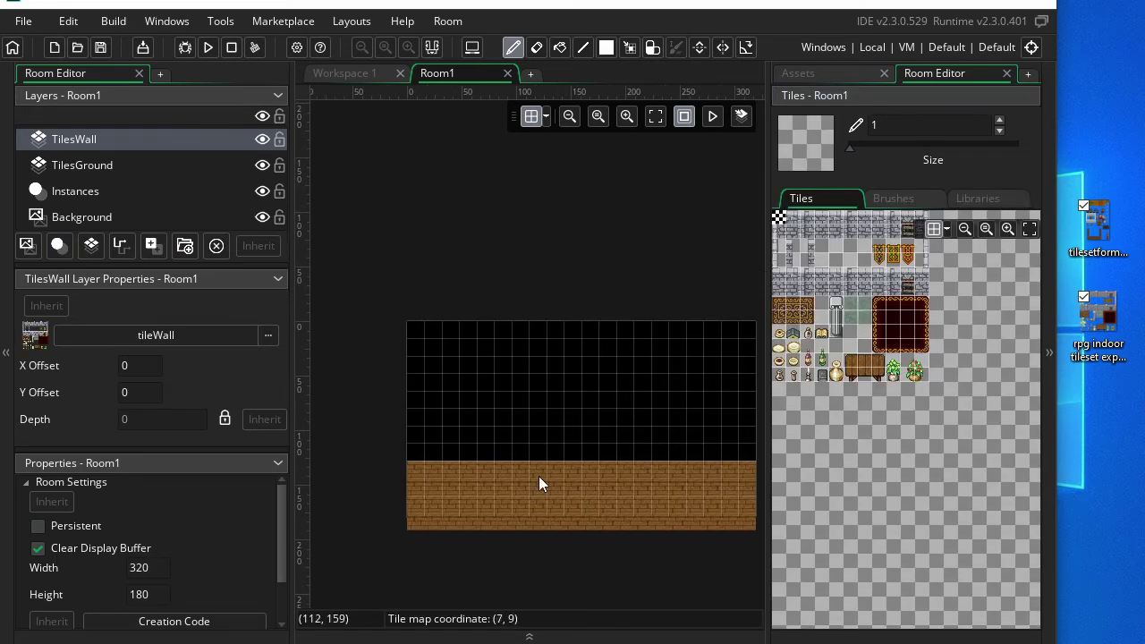
ctrl+scroll(539, 476, up, 2)
click(853, 288)
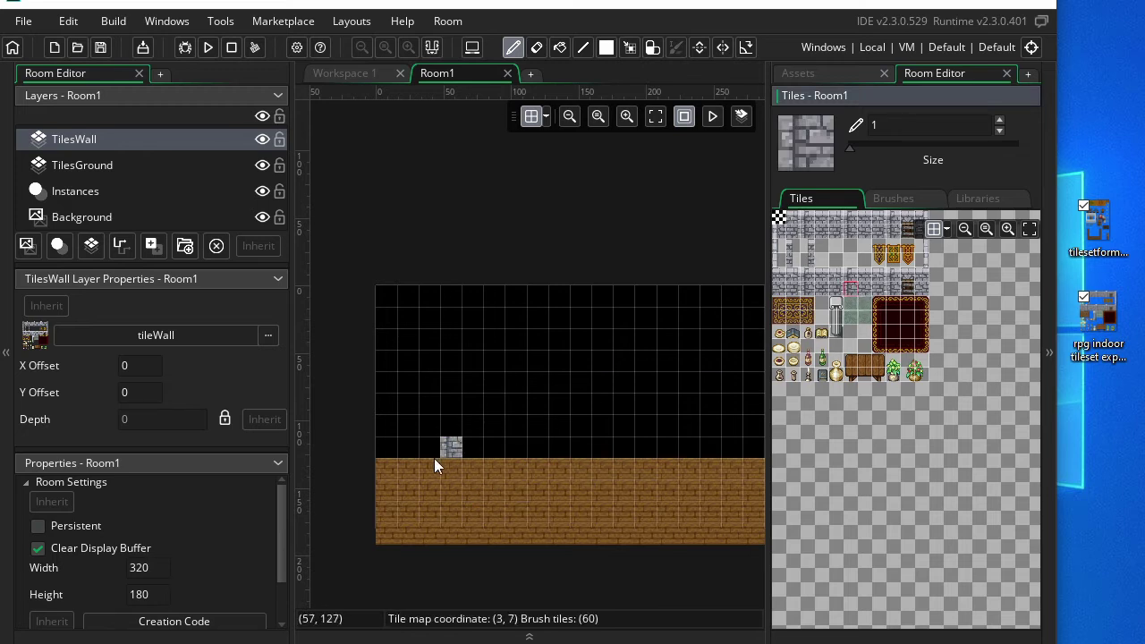
ctrl+scroll(859, 300, up, 4)
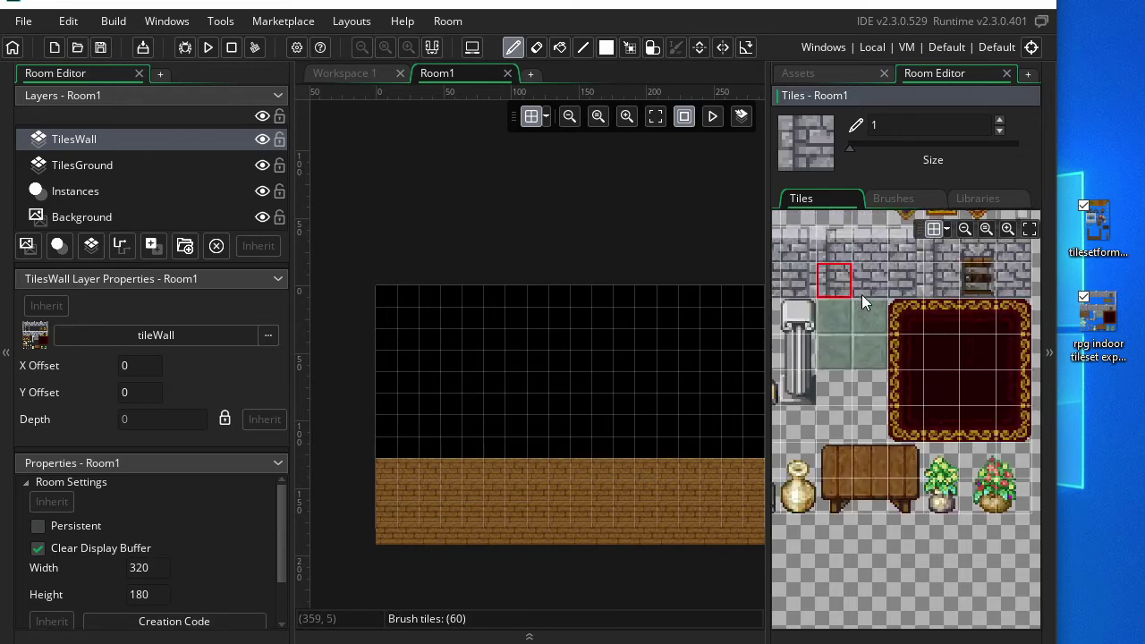
ctrl+scroll(879, 325, down, 3)
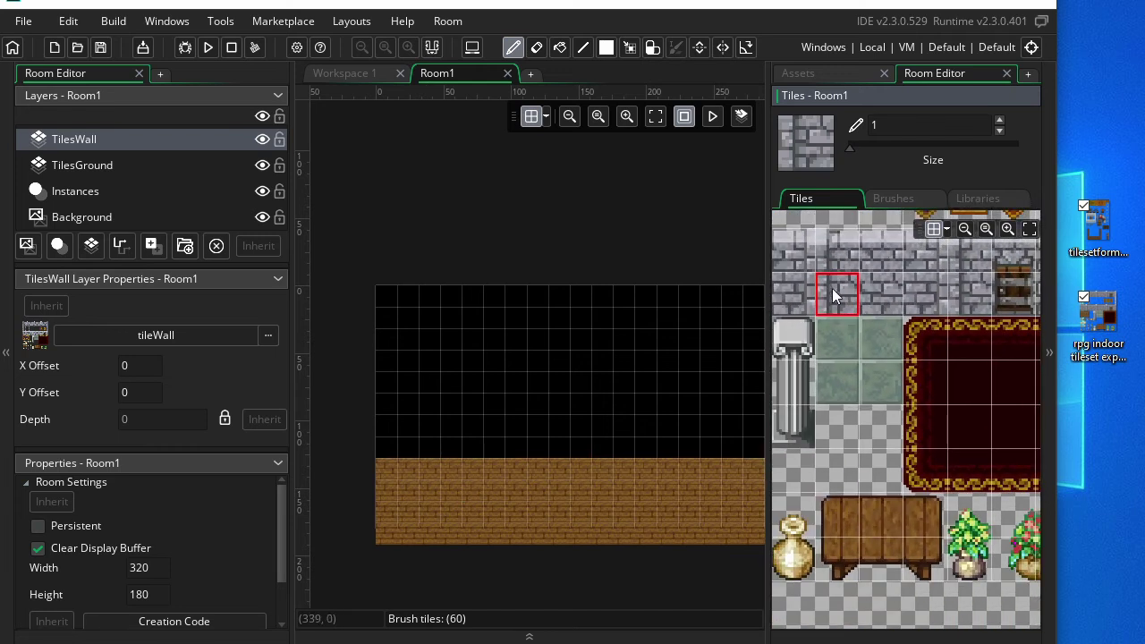
click(383, 449)
Paint two neighbouring wall tiles beside the first stone tile.
click(895, 299)
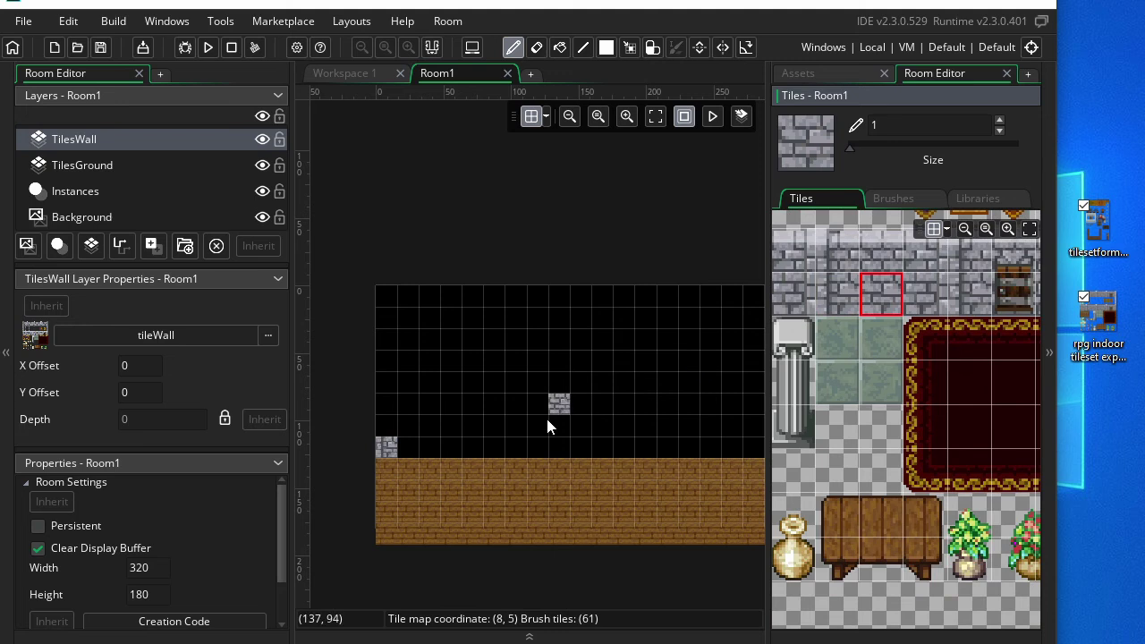
click(413, 452)
click(925, 295)
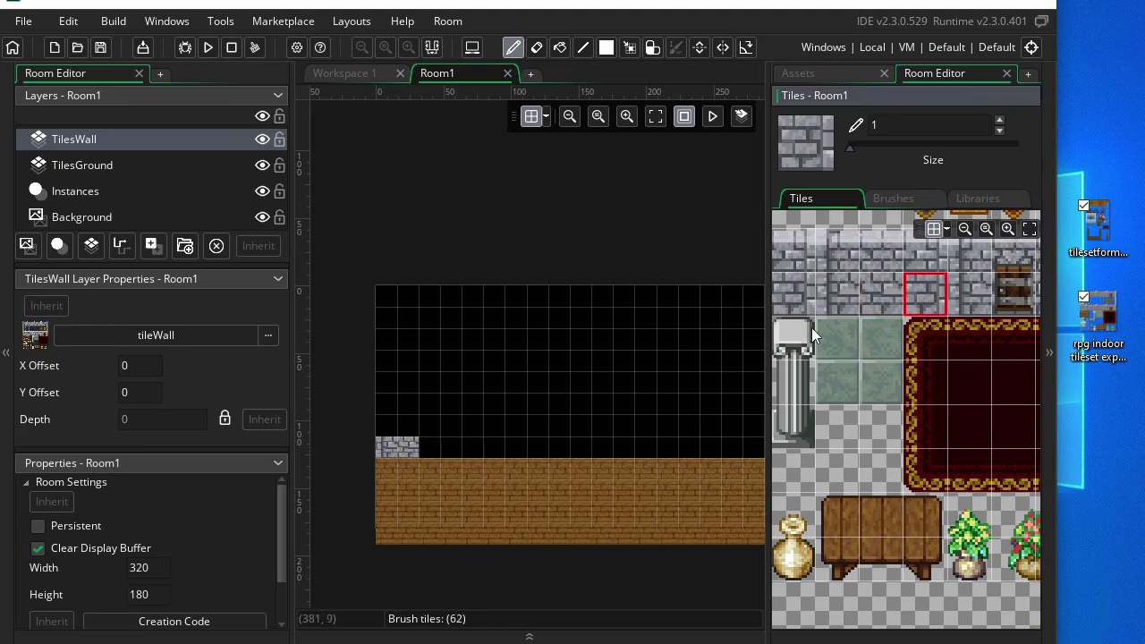
click(433, 446)
Paint a stone wall block with a size-3 brush, then undo the misplaced painting.
double_click(877, 126)
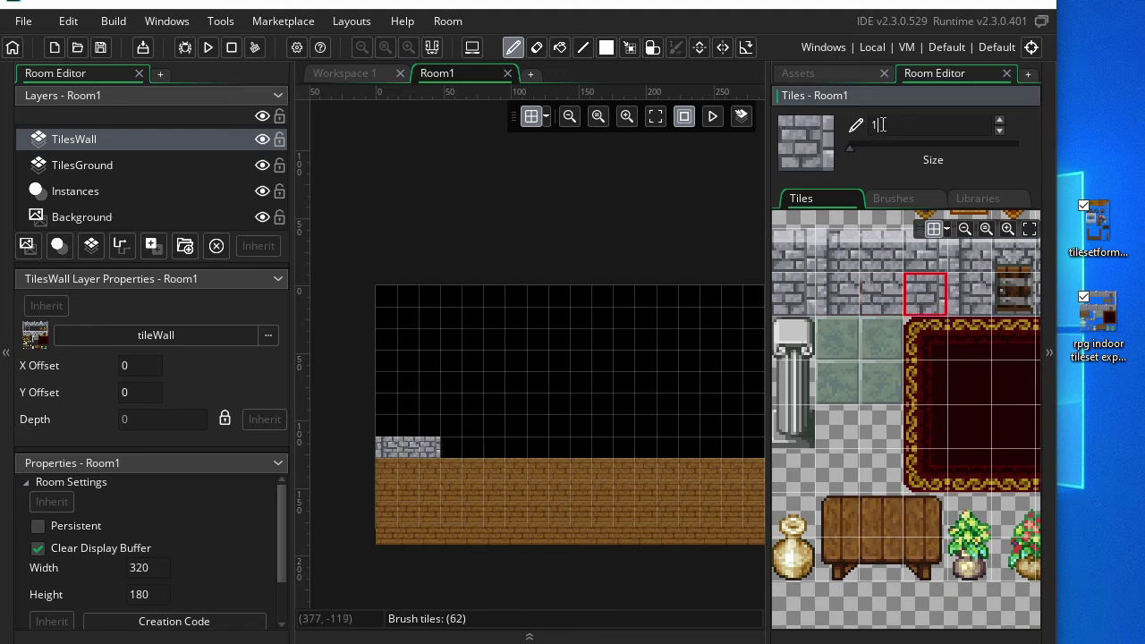
text(3)
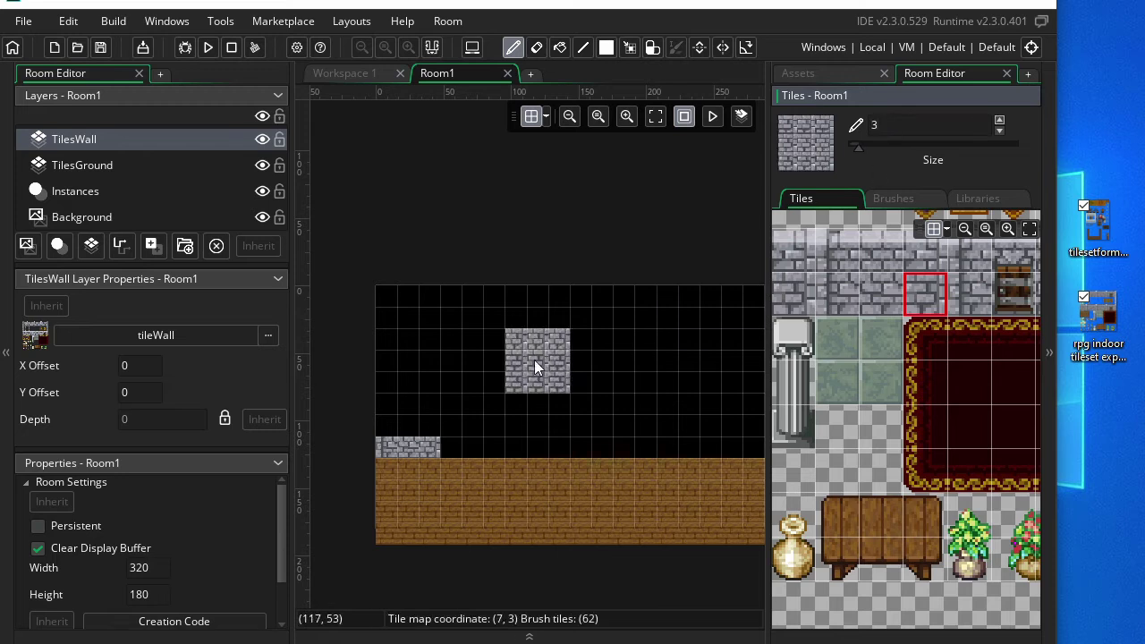
drag(558, 375, 624, 376)
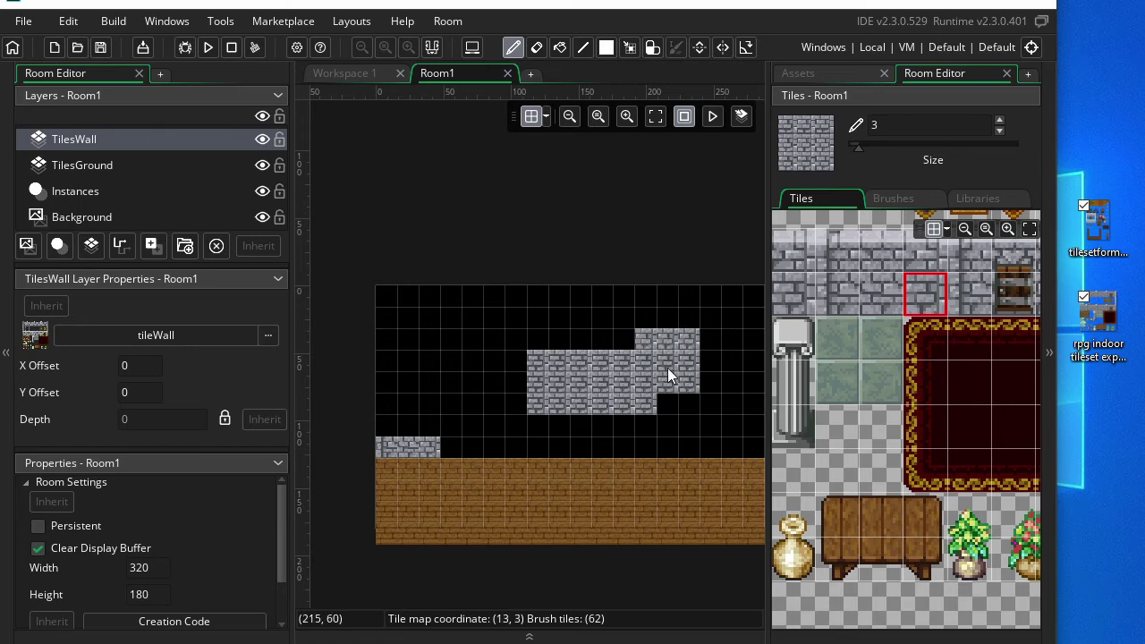
key(ctrl+z)
key(ctrl+z)
key(ctrl+z)
key(ctrl+z)
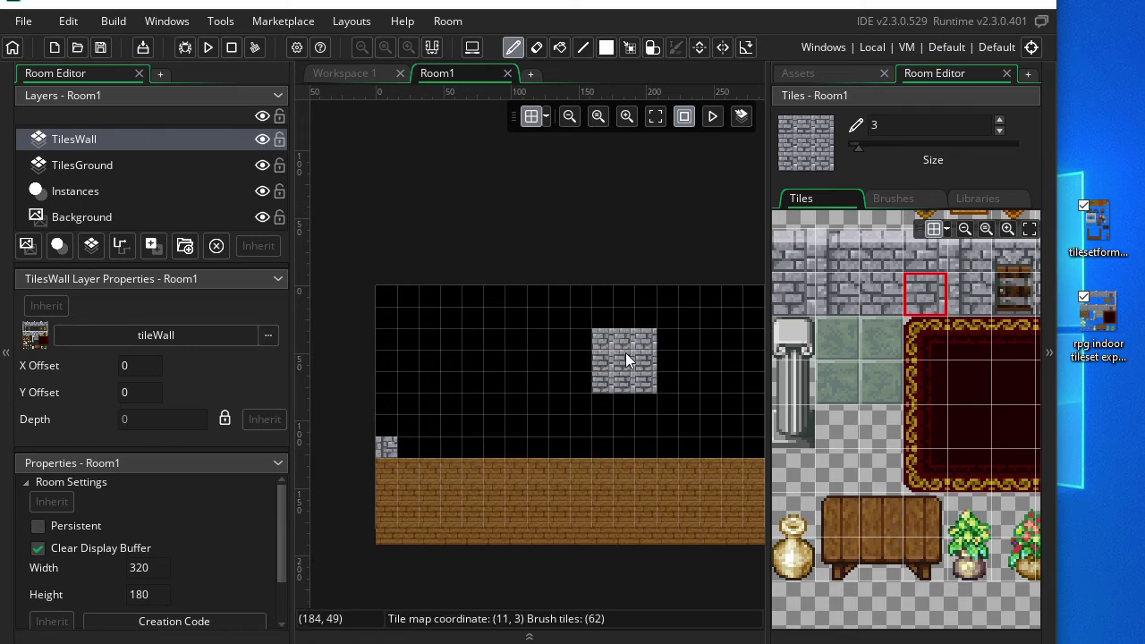
Pick three adjacent wall tiles as the brush and paint a wall row above the floor.
ctrl+scroll(870, 297, down, 2)
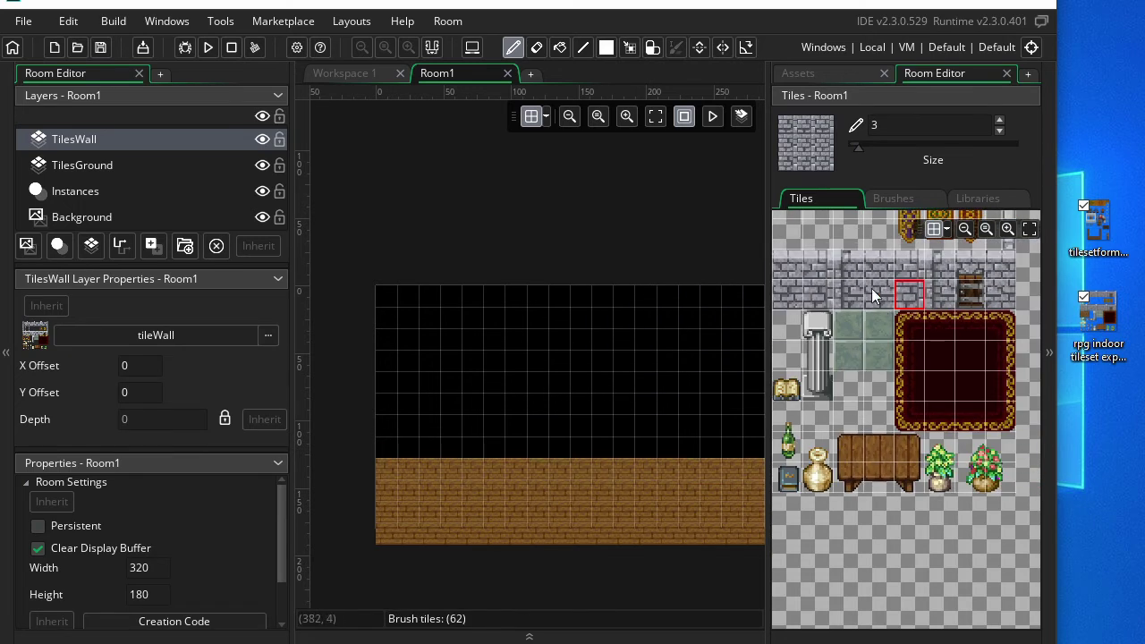
drag(850, 296, 904, 294)
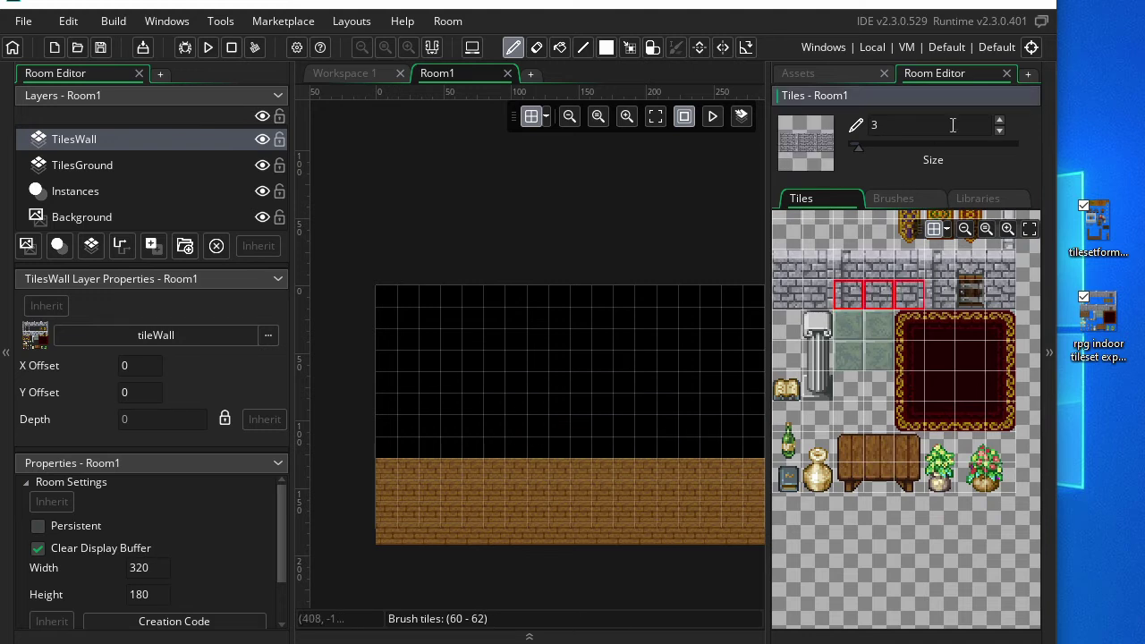
drag(856, 145, 848, 147)
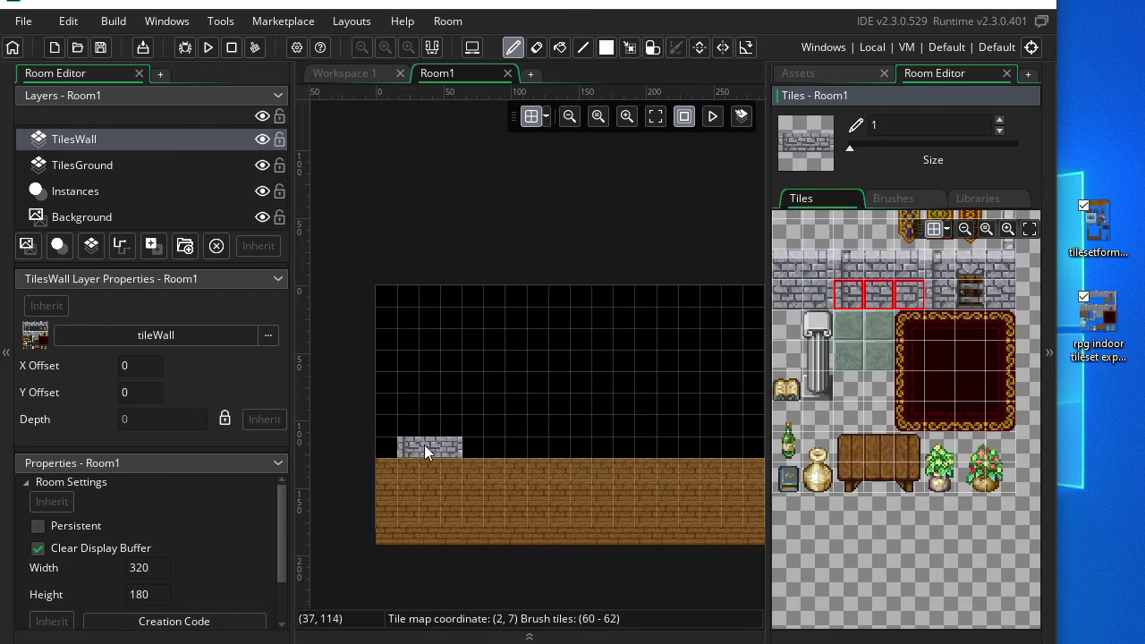
ctrl+scroll(407, 445, up, 3)
drag(411, 445, 661, 442)
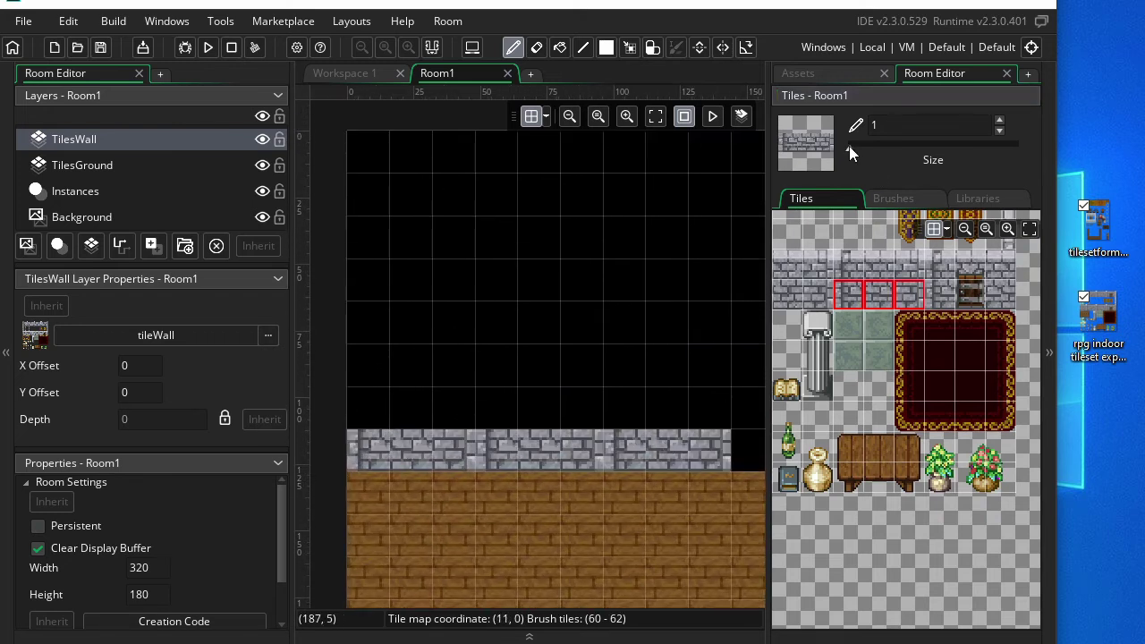
mouse_move(849, 146)
mouse_down()
mouse_move(871, 147)
mouse_move(860, 147)
mouse_up()
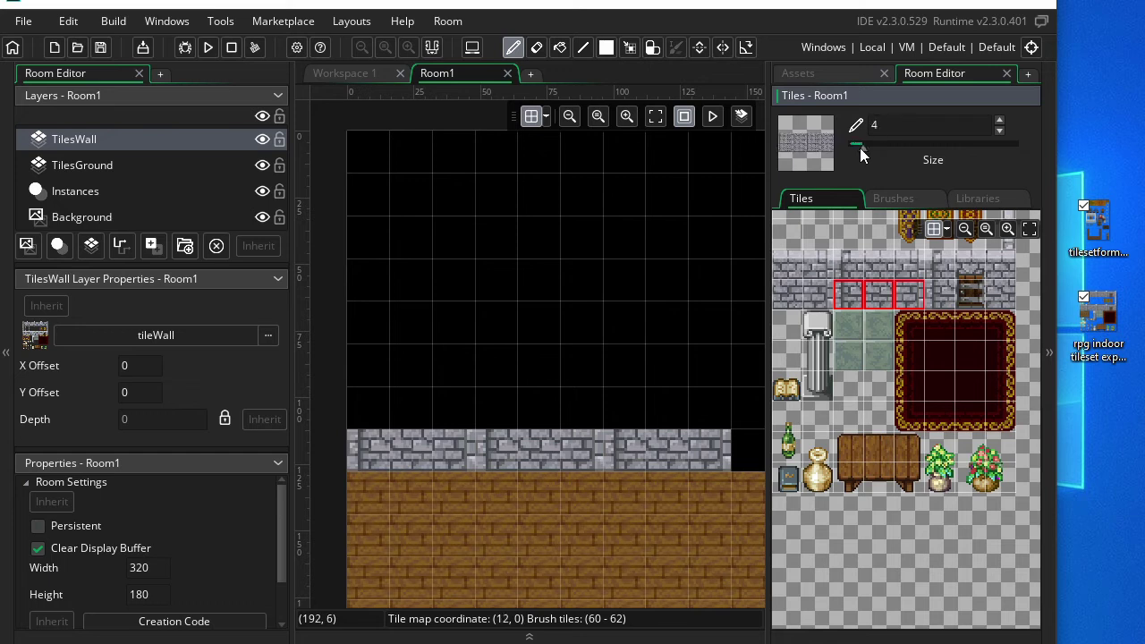
Paint stone wall tiles across the room, filling the black gap at the upper left.
ctrl+scroll(665, 363, down, 4)
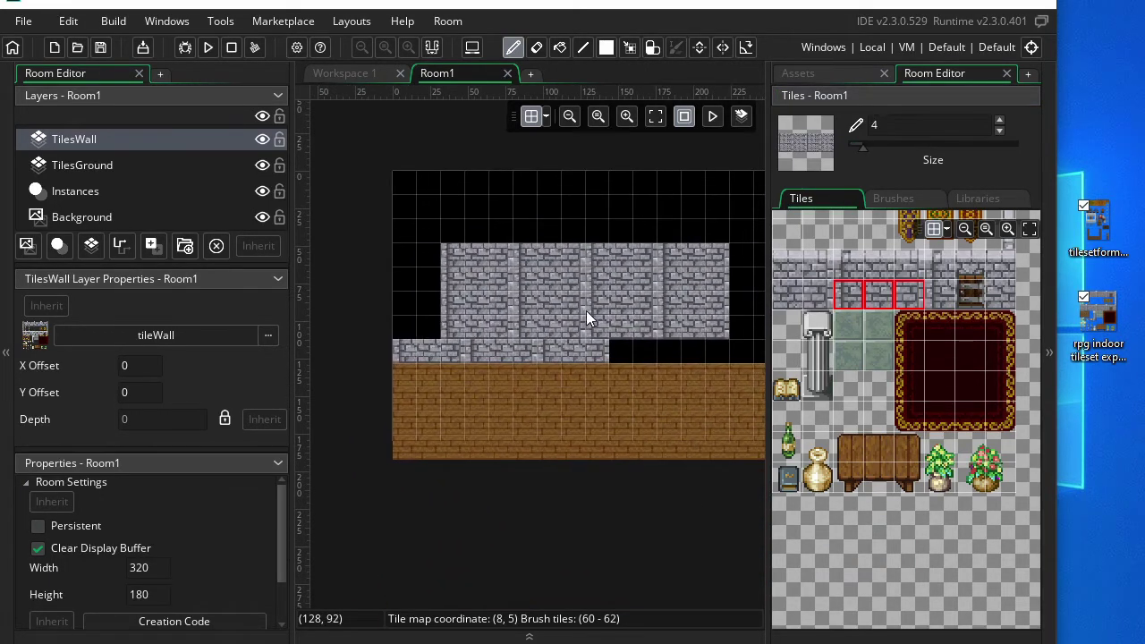
mouse_move(576, 296)
mouse_down()
mouse_move(557, 301)
mouse_move(729, 297)
mouse_up()
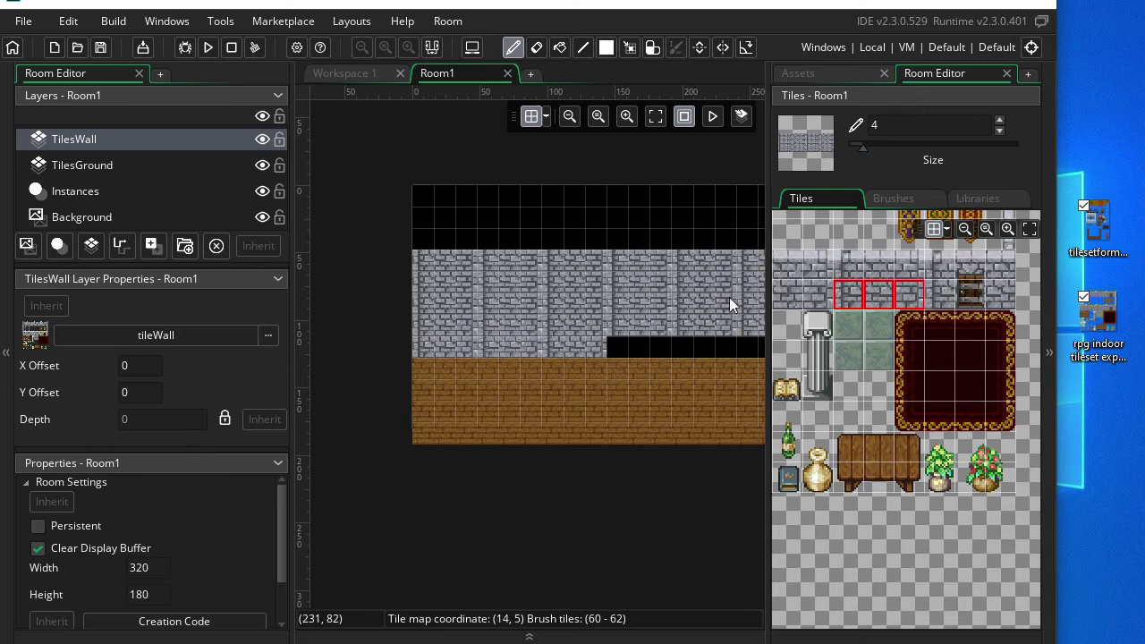
mouse_move(602, 303)
mouse_down()
mouse_move(622, 293)
mouse_move(619, 195)
mouse_up()
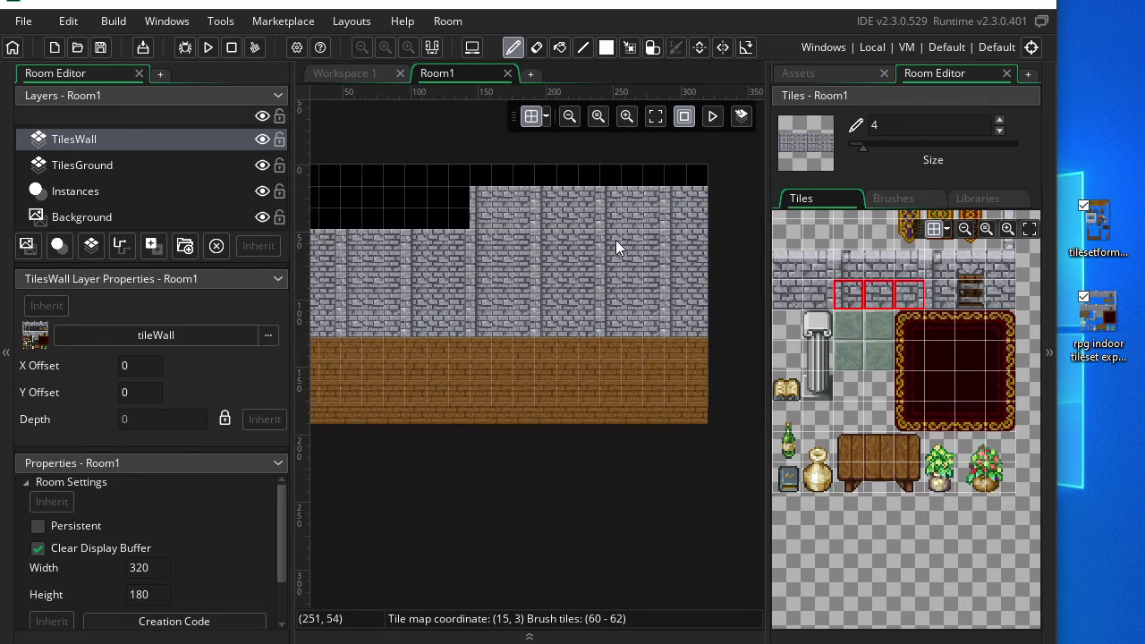
drag(599, 246, 398, 251)
scroll(655, 247, down, 2)
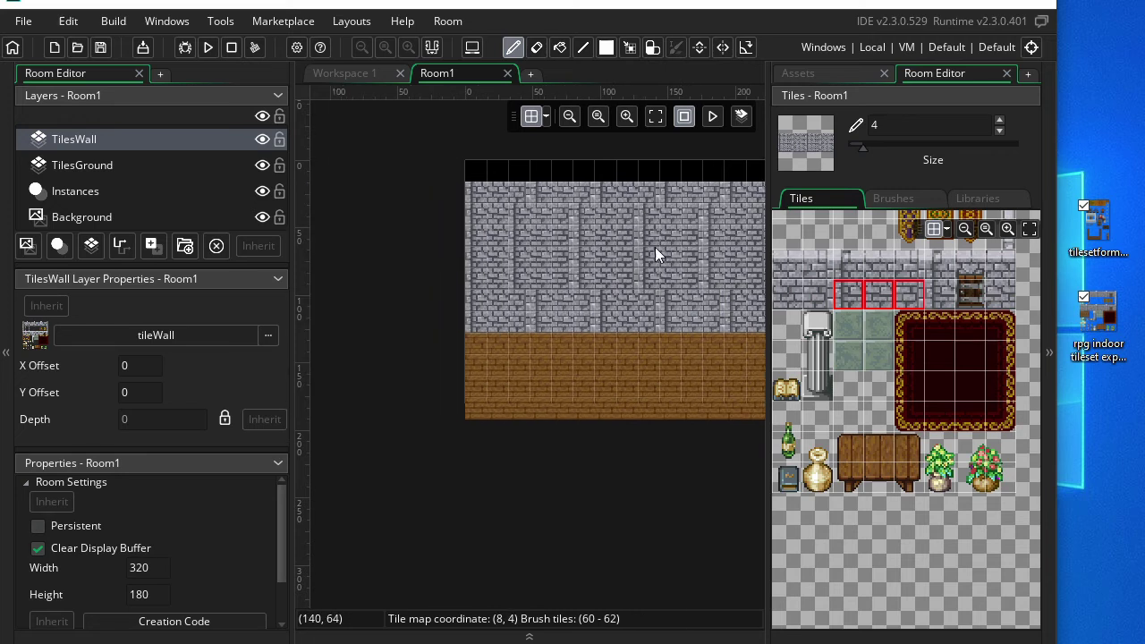
scroll(567, 283, up, 2)
drag(848, 266, 911, 271)
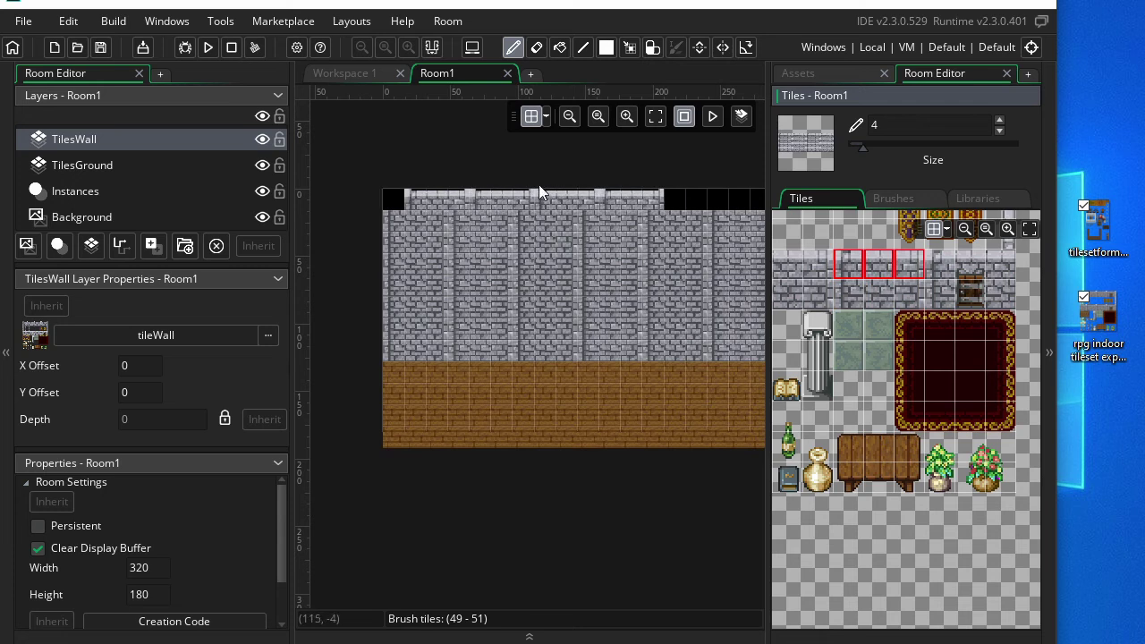
Paint wall-top tiles along the wall's full top edge and set the brush size to 1.
drag(571, 185, 694, 196)
middle_drag(694, 196, 503, 204)
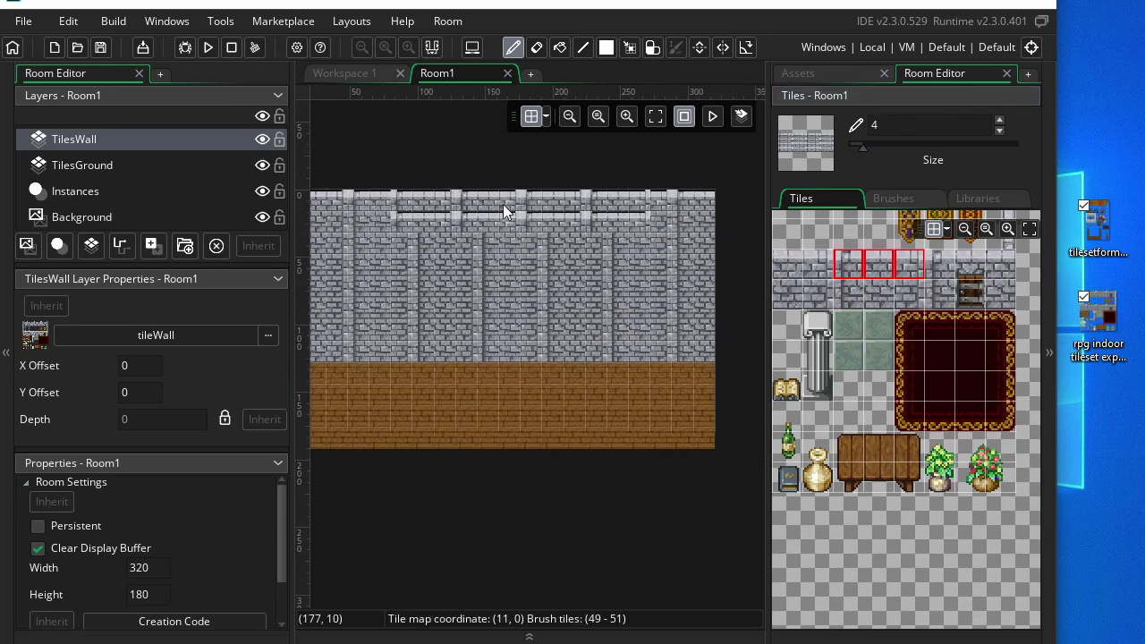
ctrl+scroll(676, 255, down, 1)
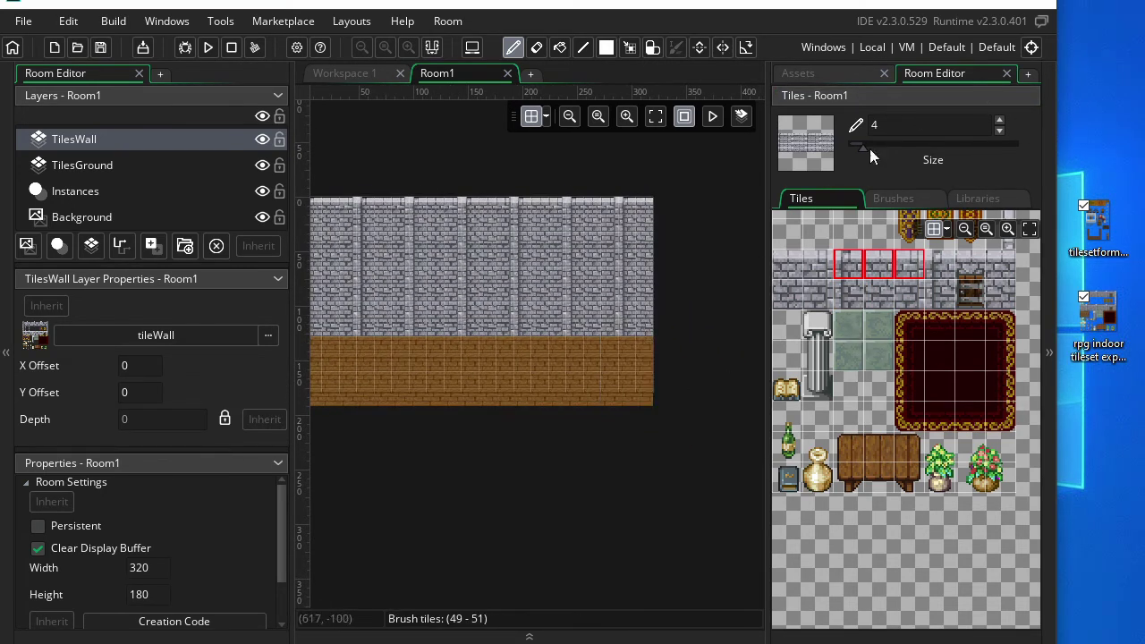
drag(864, 147, 850, 147)
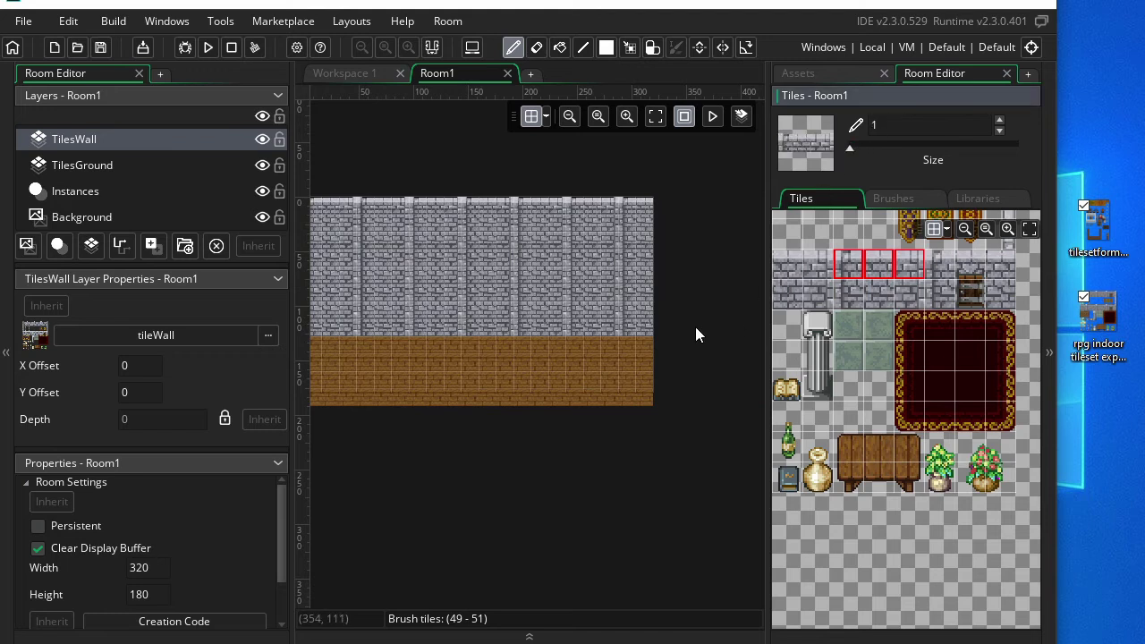
middle_drag(504, 303, 559, 302)
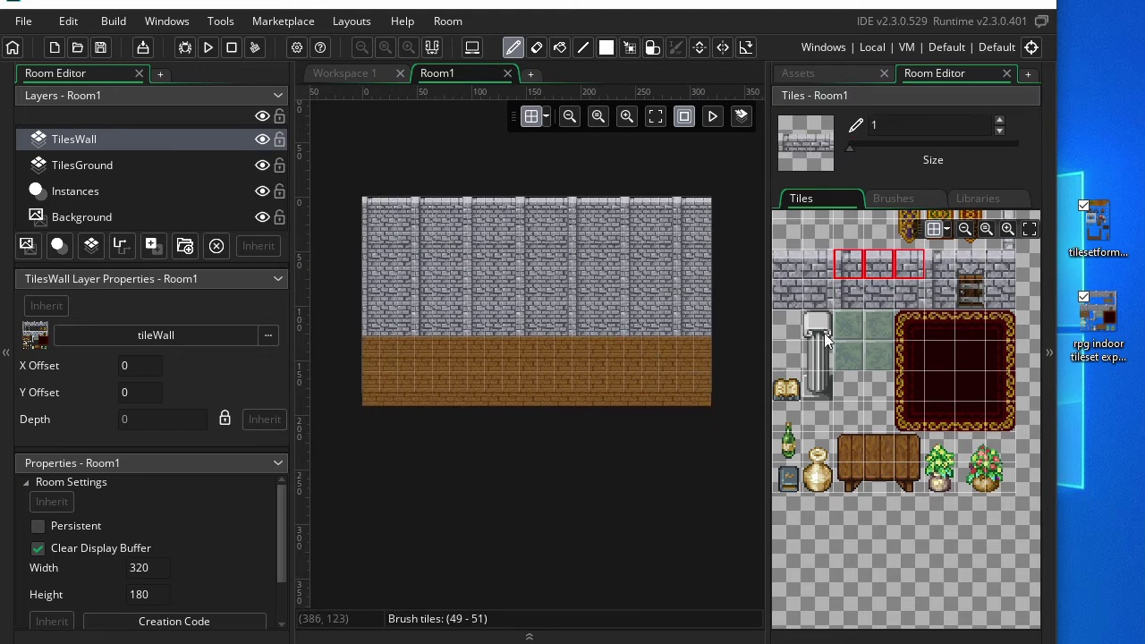
scroll(920, 383, up, 3)
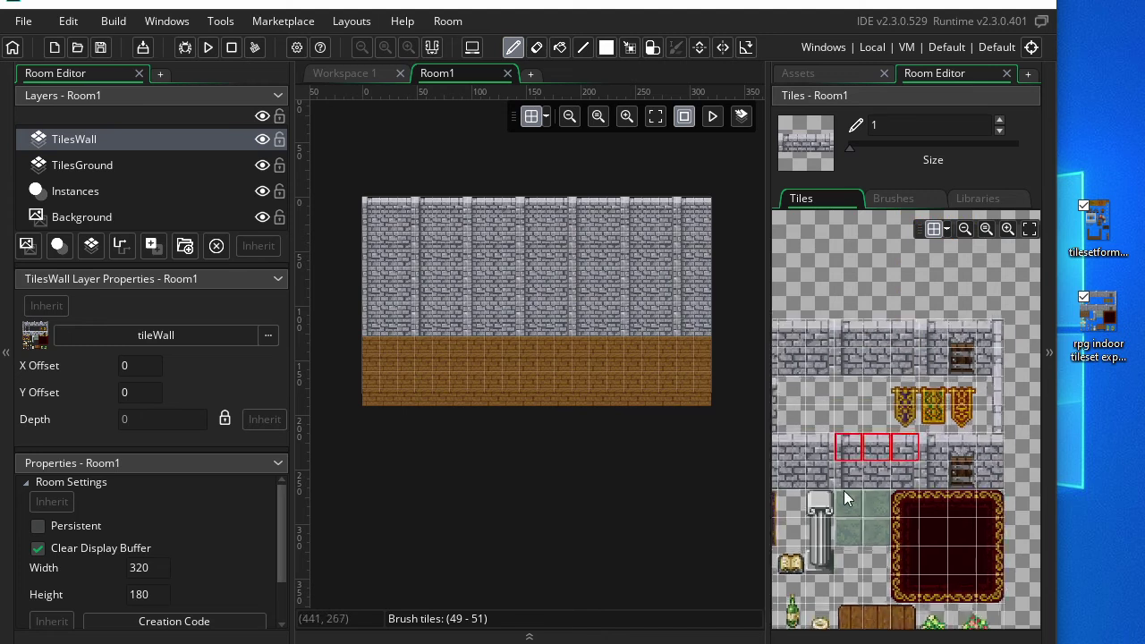
ctrl+scroll(942, 413, down, 2)
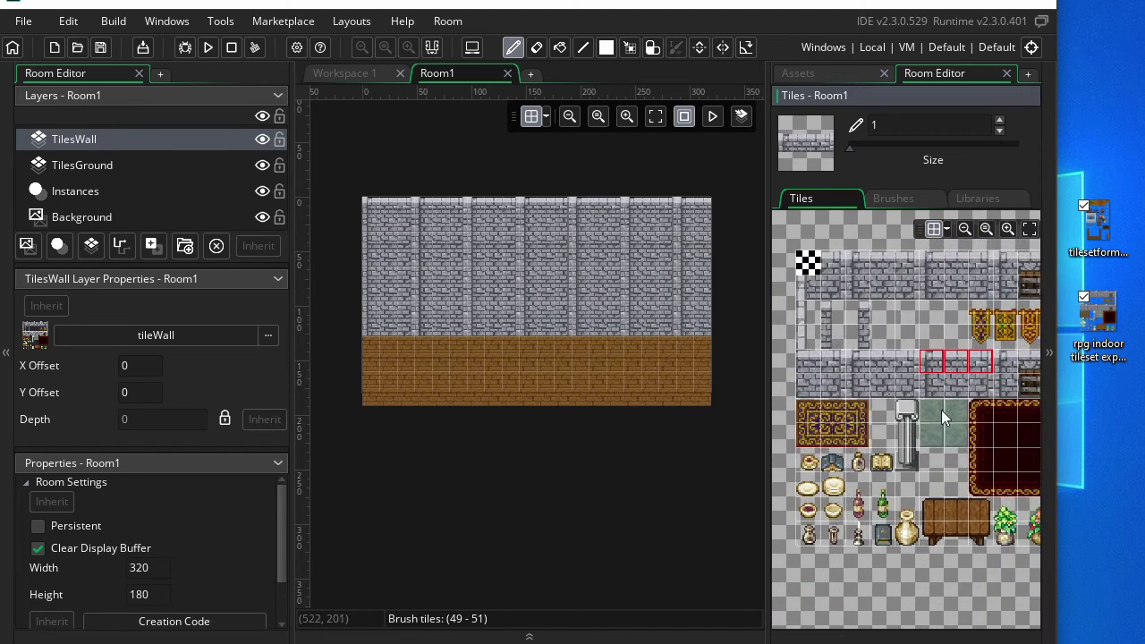
click(952, 318)
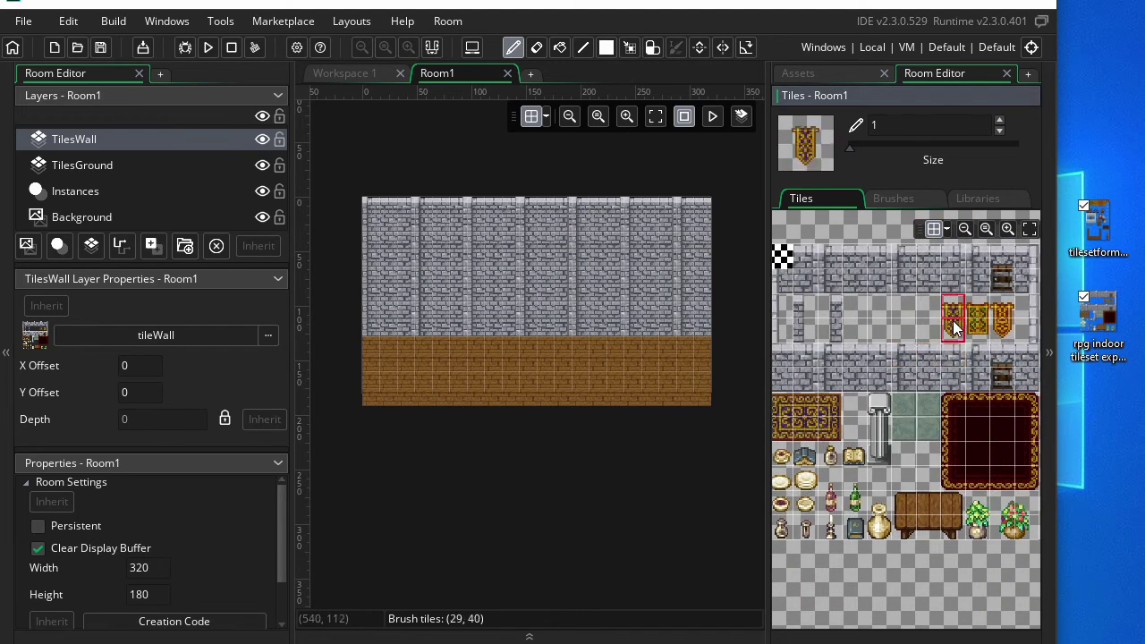
click(511, 268)
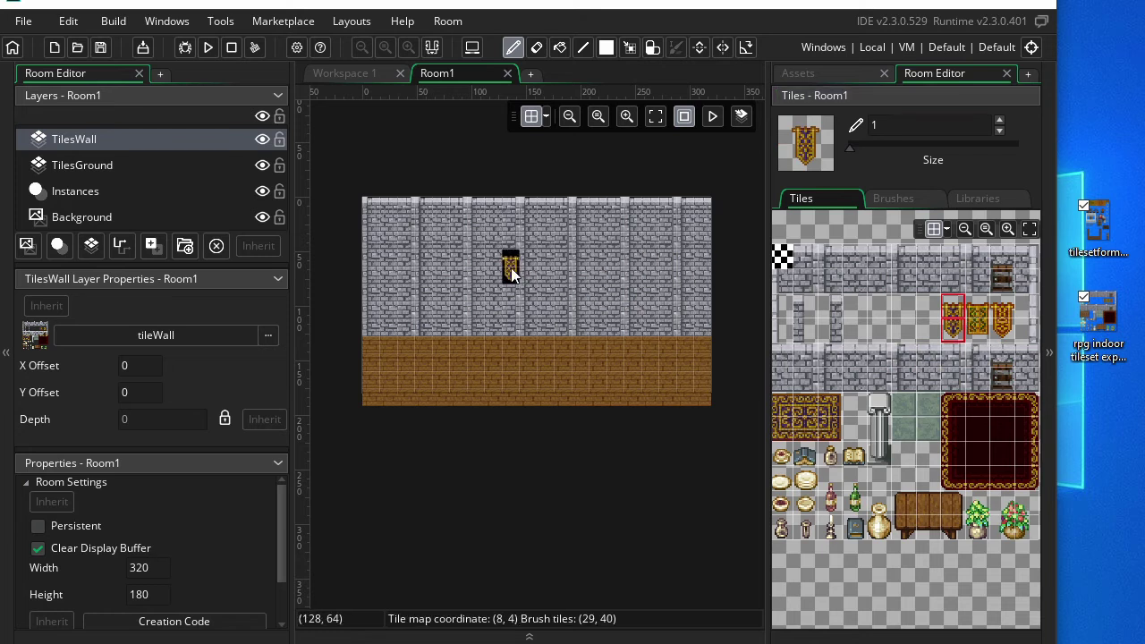
drag(511, 269, 557, 269)
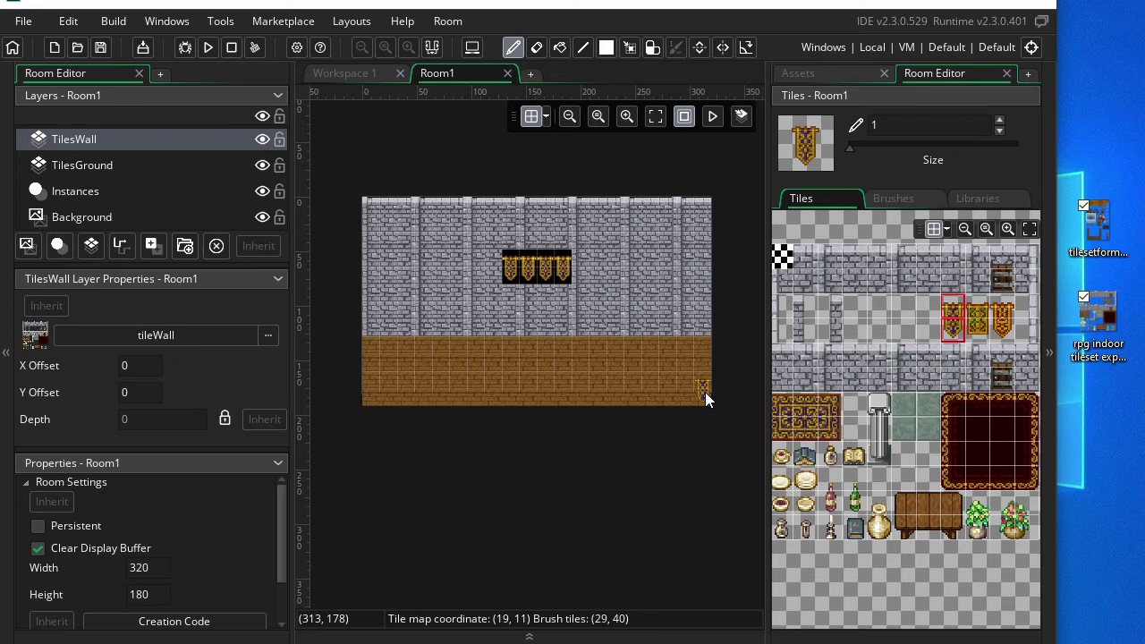
key(ctrl+z)
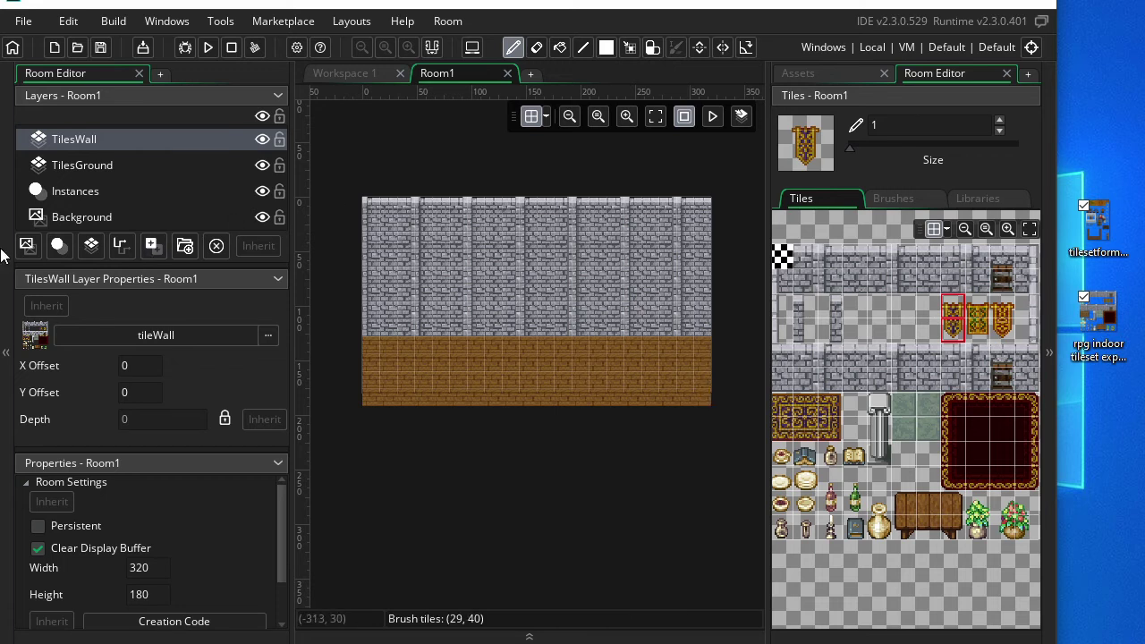
Add a tile layer named TilesDecals and assign it the tileWall tile set.
click(83, 252)
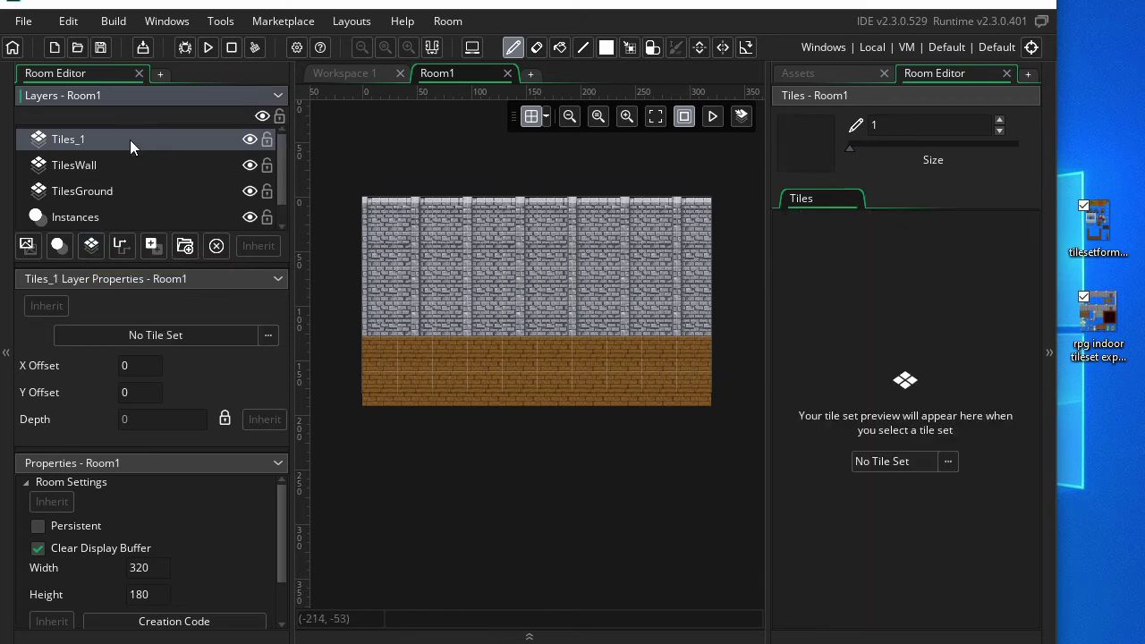
double_click(187, 141)
key(ctrl+a)
text(TilesDecals)
key(Return)
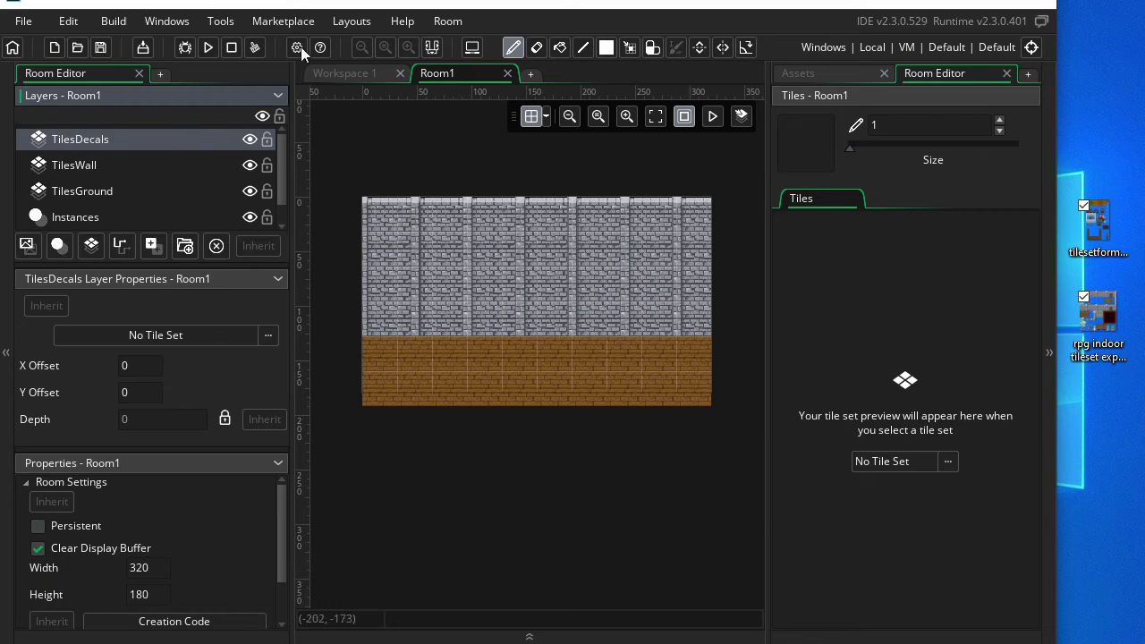
click(896, 468)
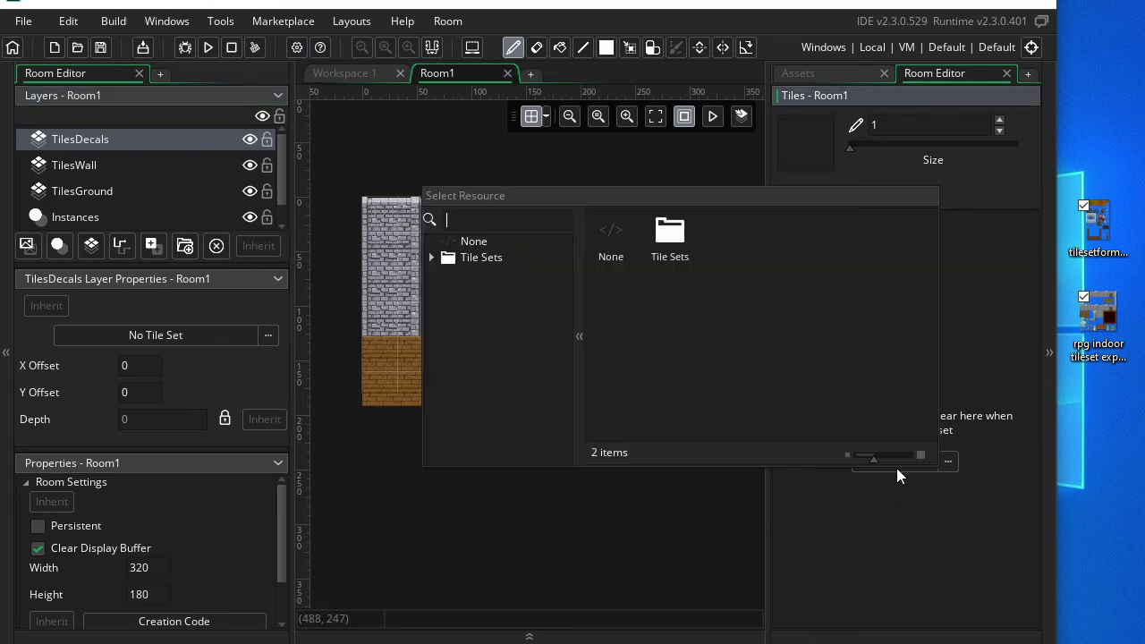
double_click(684, 260)
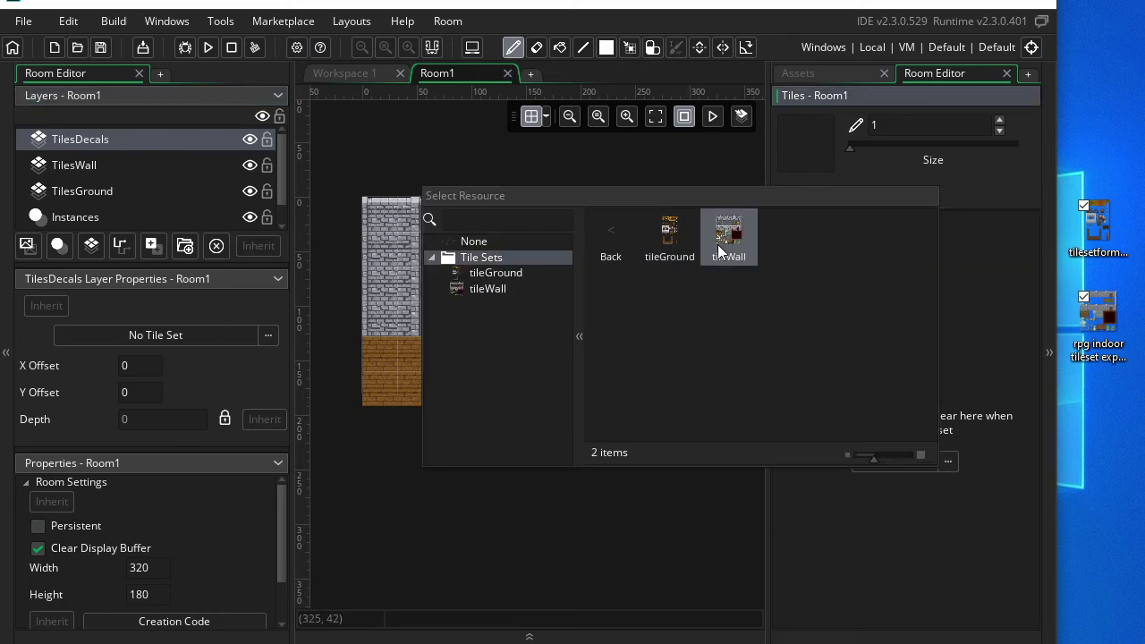
double_click(717, 244)
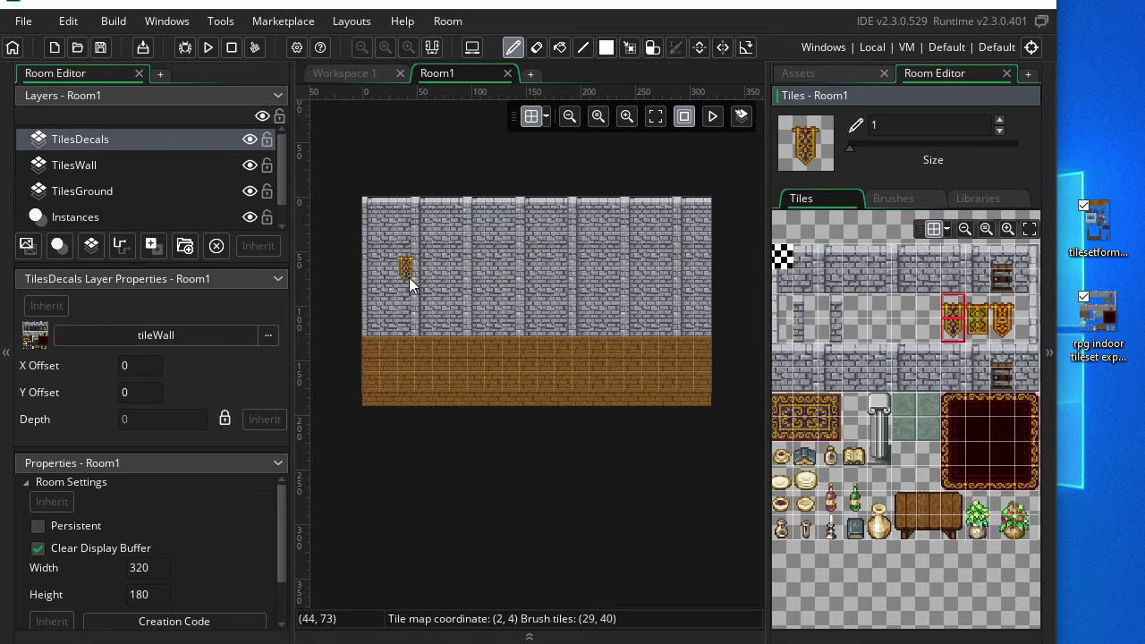
Paint two rows of five banners on the wall, left and right.
click(404, 278)
drag(404, 277, 464, 275)
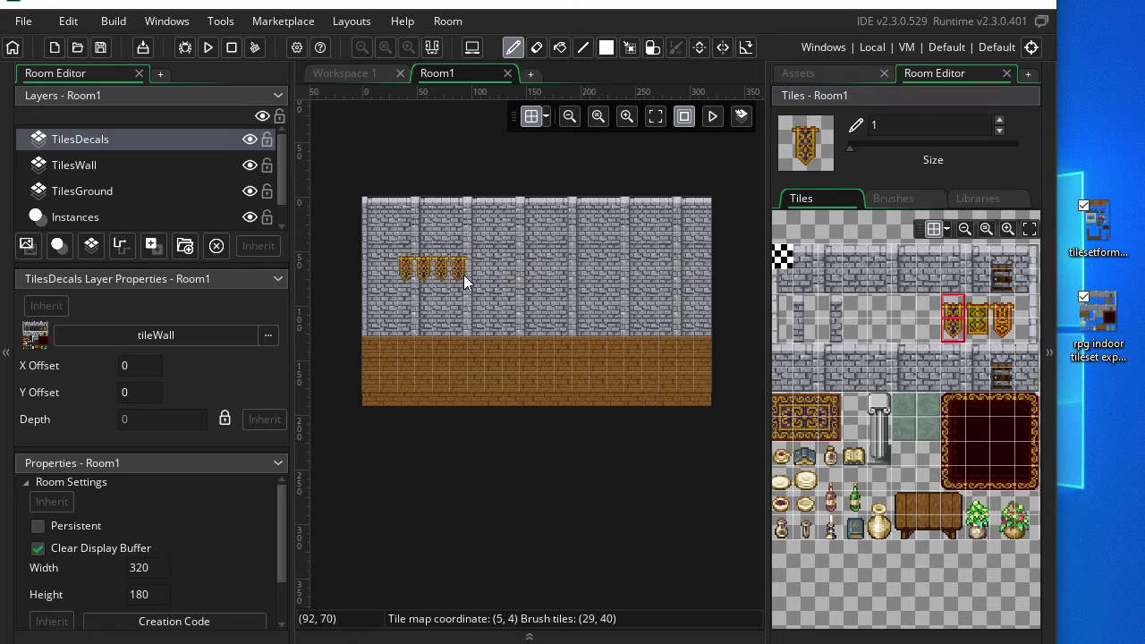
click(1002, 319)
drag(578, 276, 647, 275)
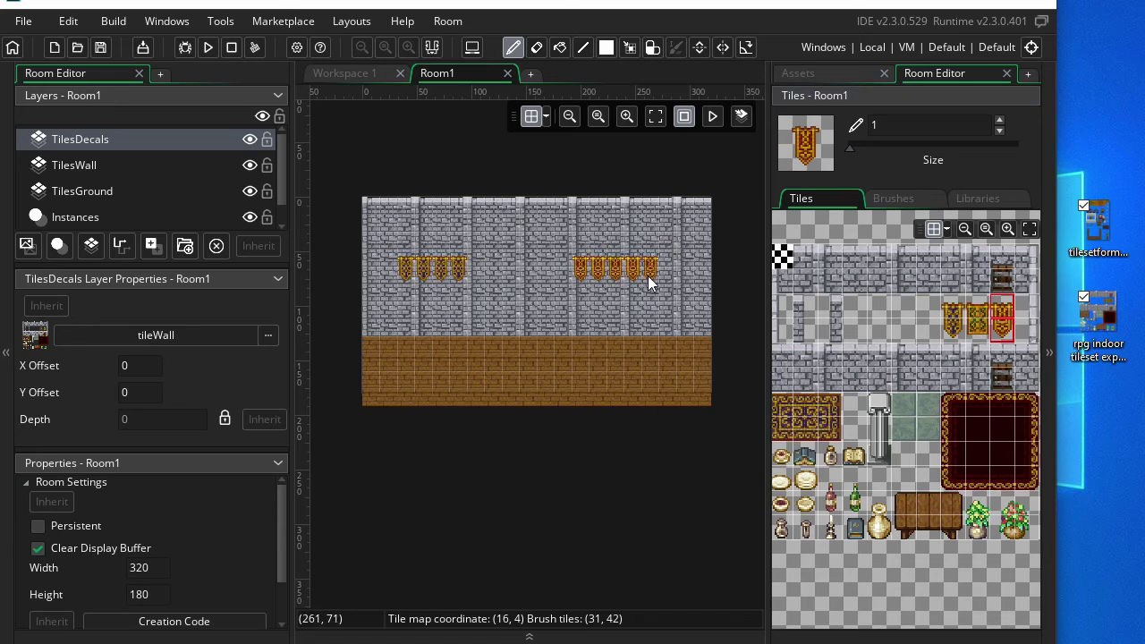
click(953, 318)
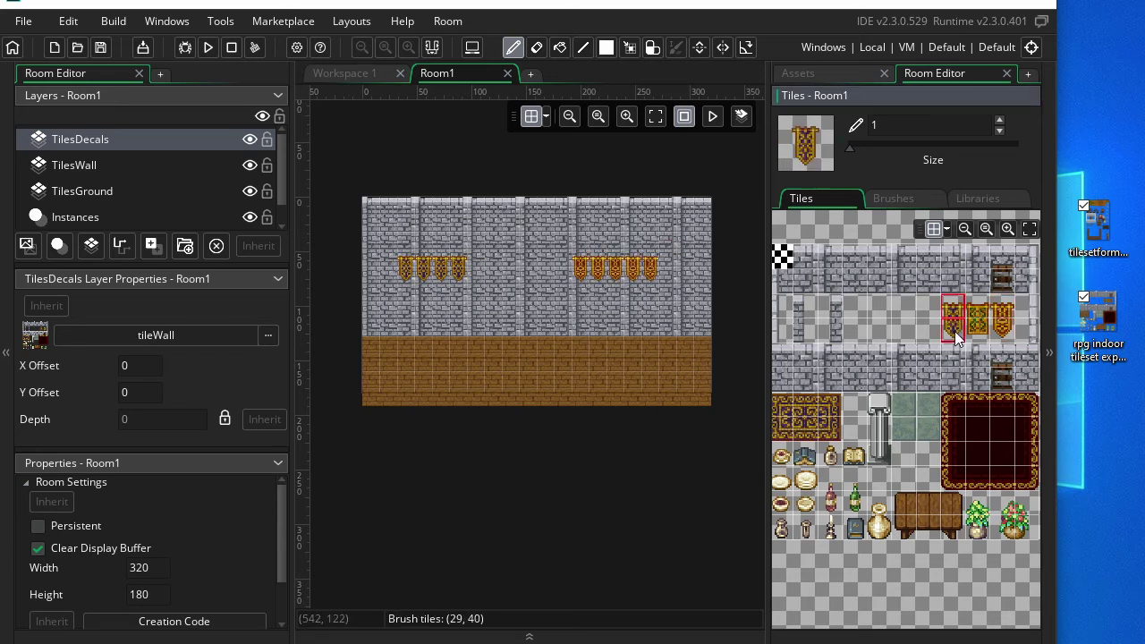
click(514, 265)
key(ctrl+z)
click(472, 277)
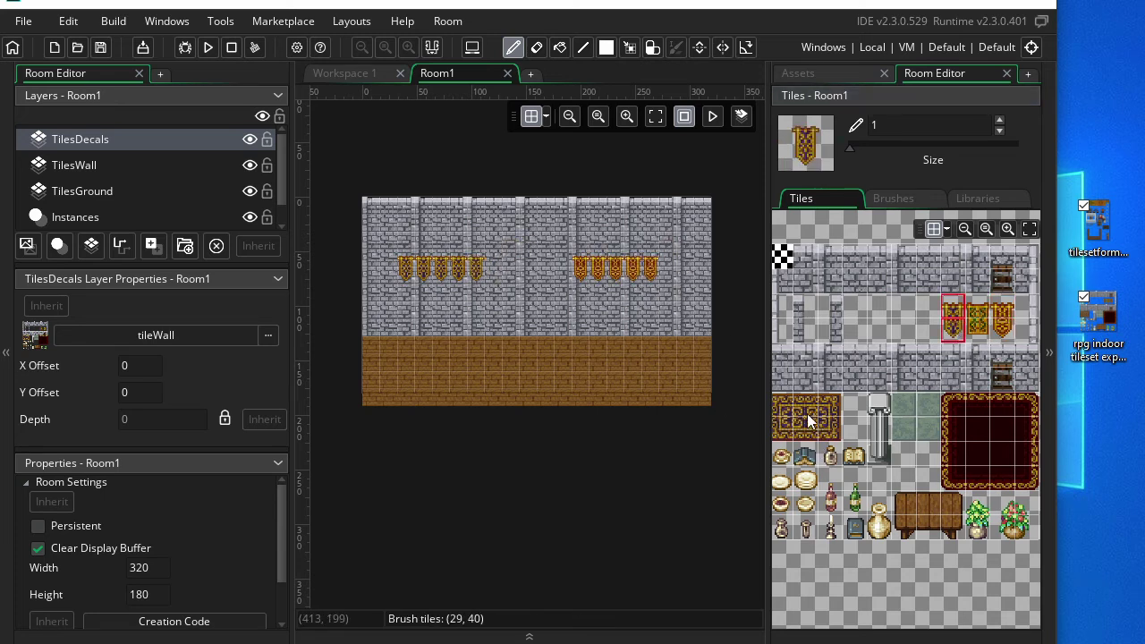
Stamp two 3x2 rugs on the floor, one left and one right.
click(791, 411)
drag(791, 411, 830, 433)
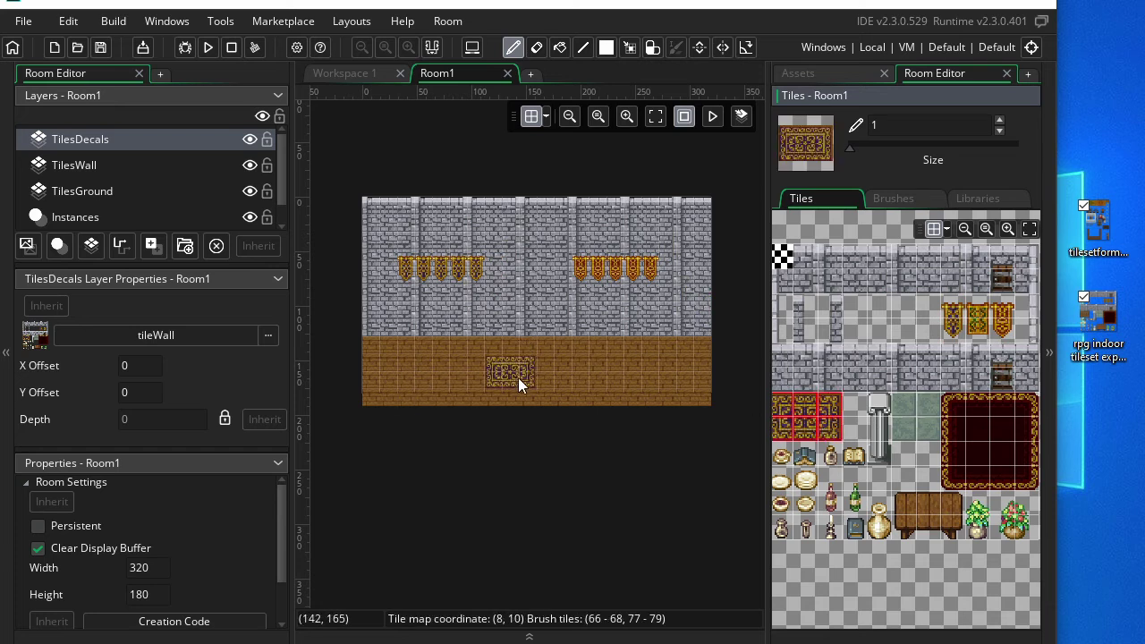
click(443, 366)
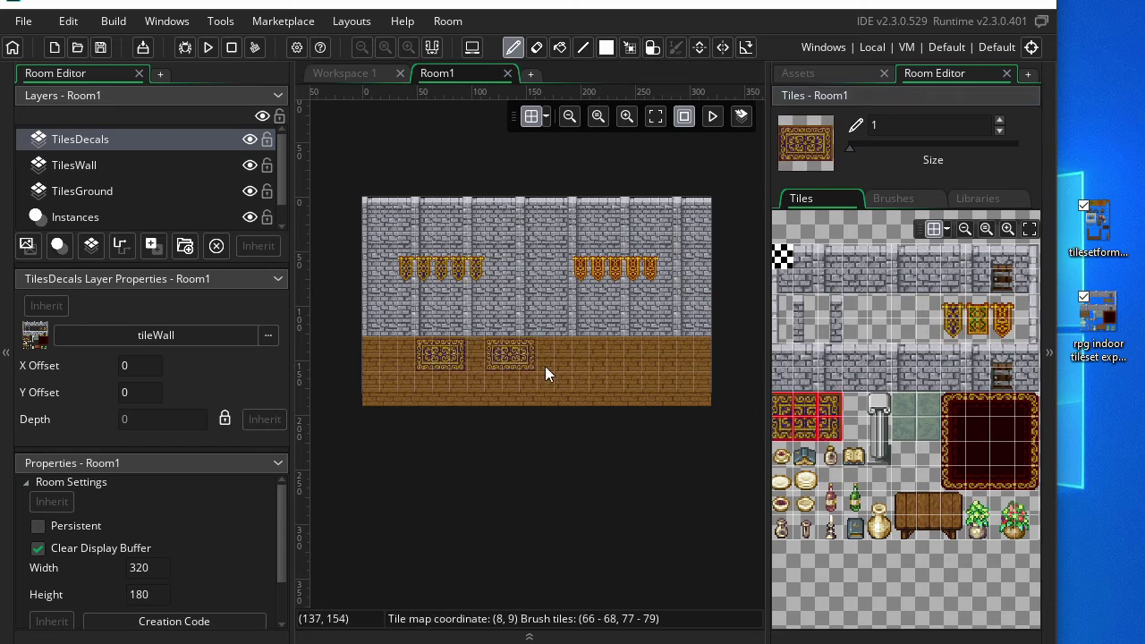
click(617, 367)
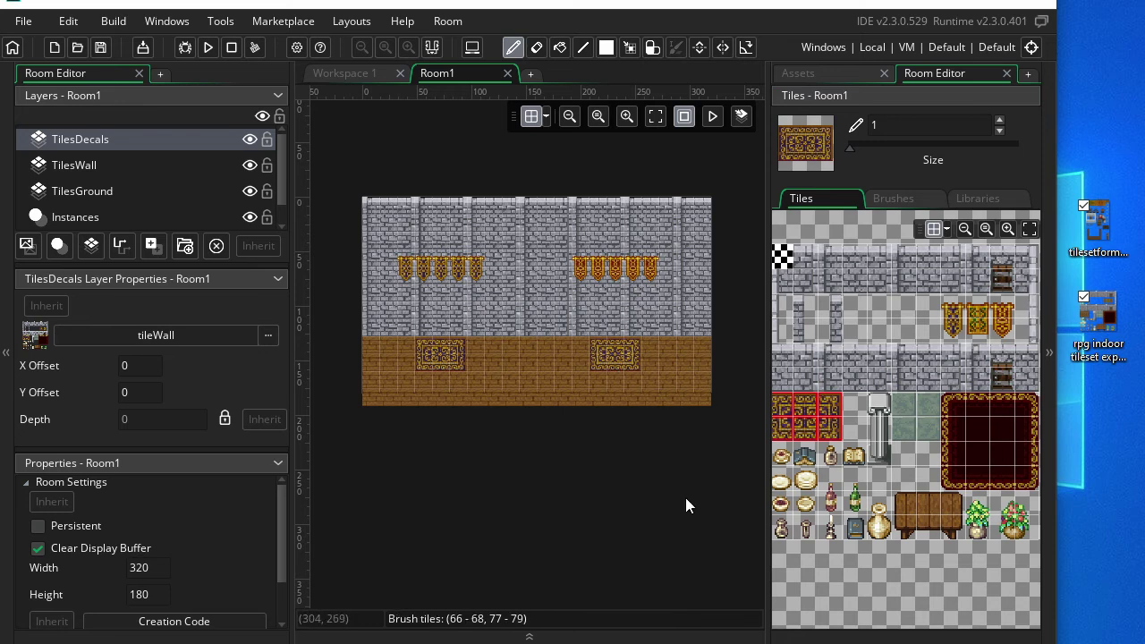
ctrl+scroll(551, 352, up, 1)
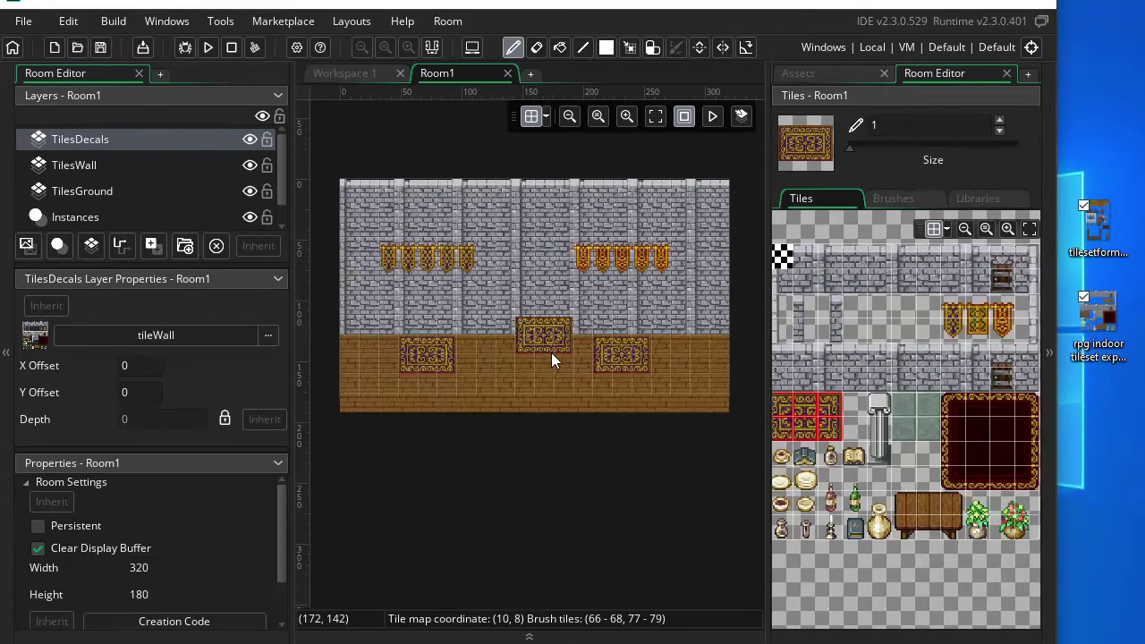
key(F12)
ctrl+scroll(551, 352, up, 1)
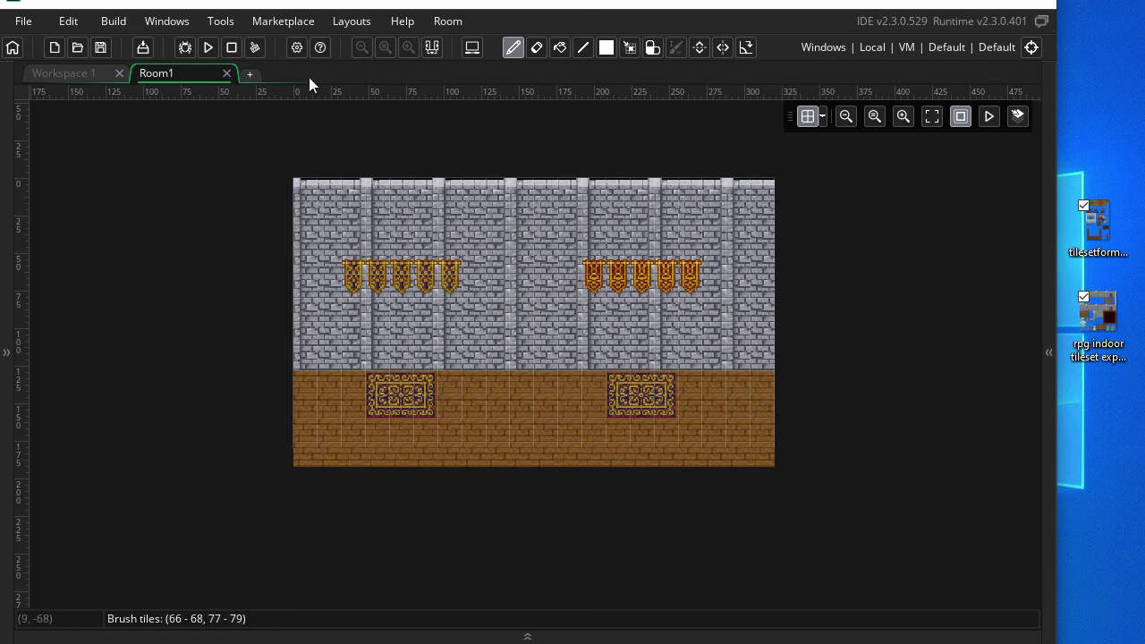
Run the game to test the decorated Room1, then close the game window.
click(208, 48)
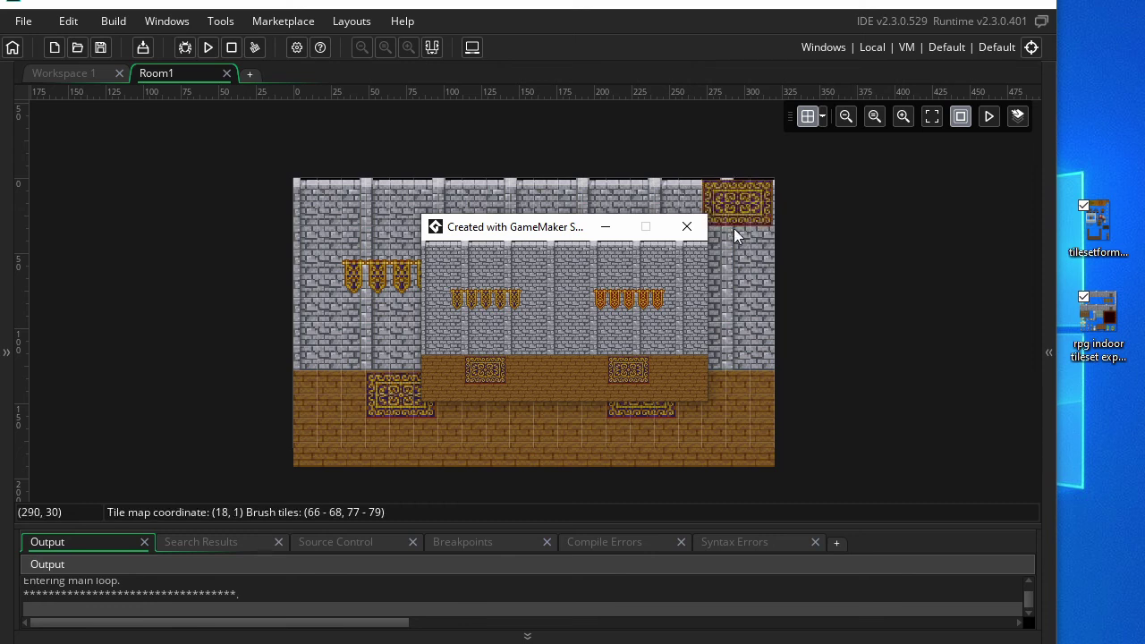
click(686, 229)
In Room Properties, enable viewports and make Viewport 0 visible.
click(6, 381)
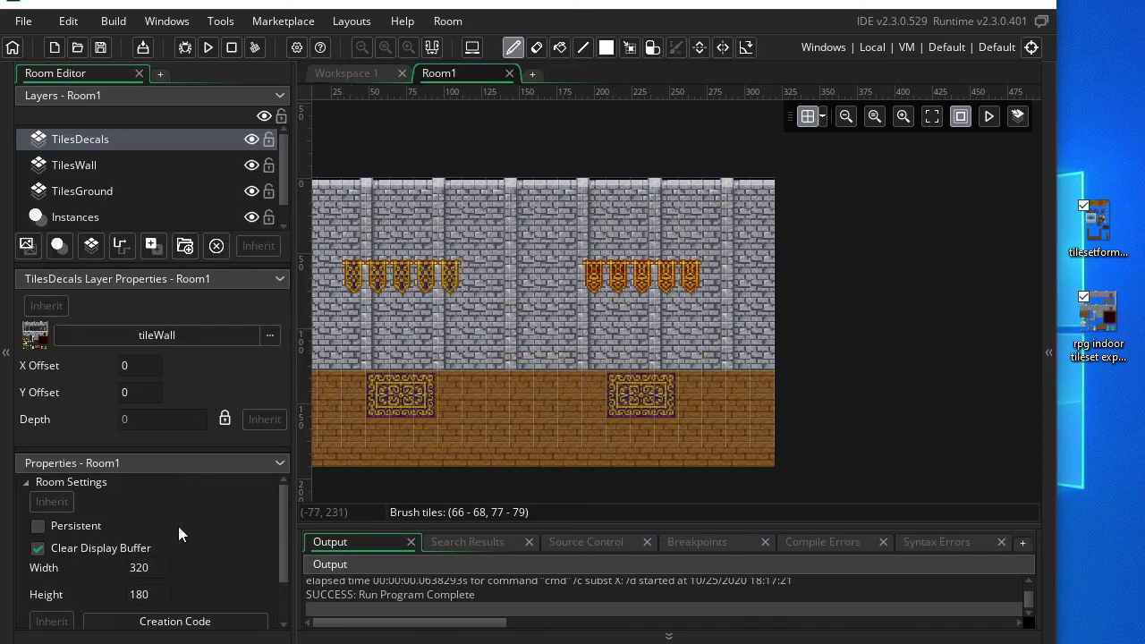
drag(195, 452, 192, 412)
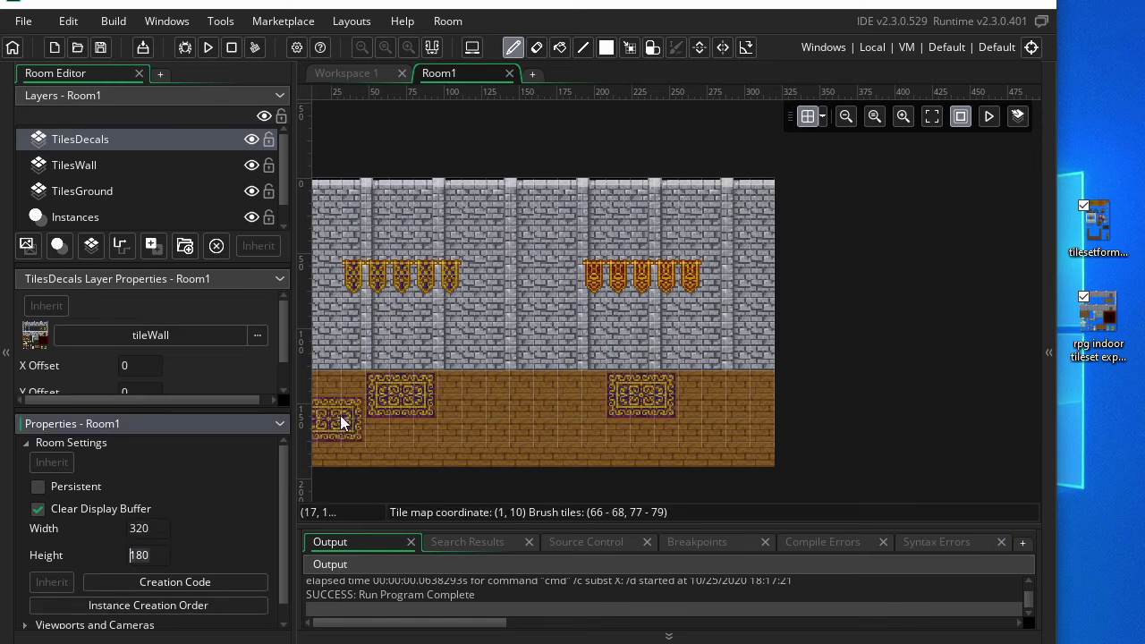
click(280, 279)
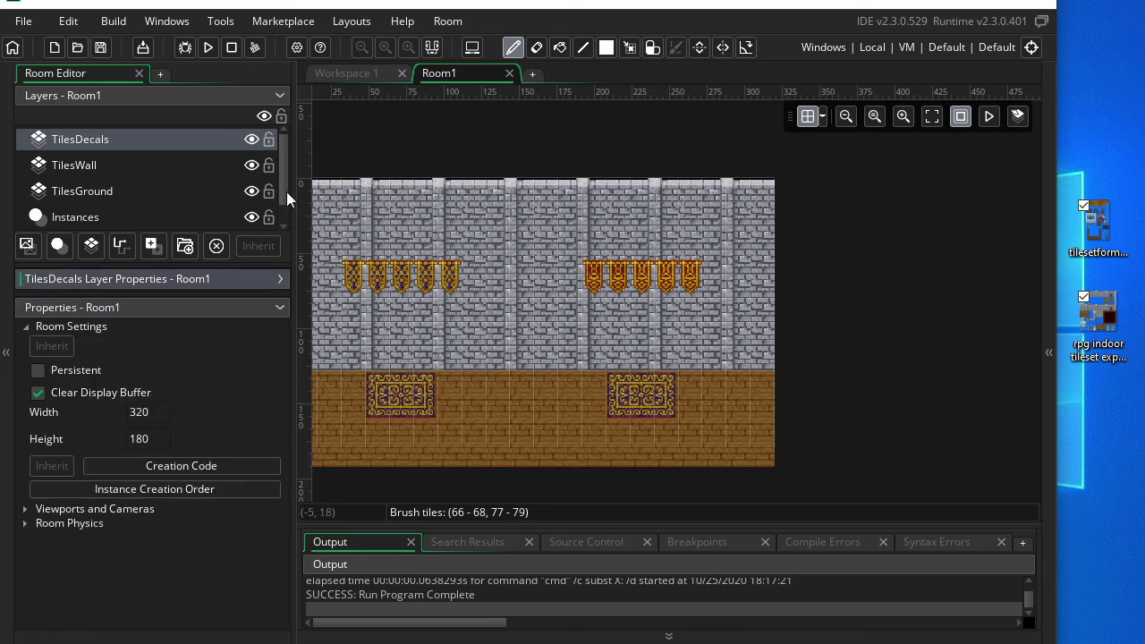
click(279, 95)
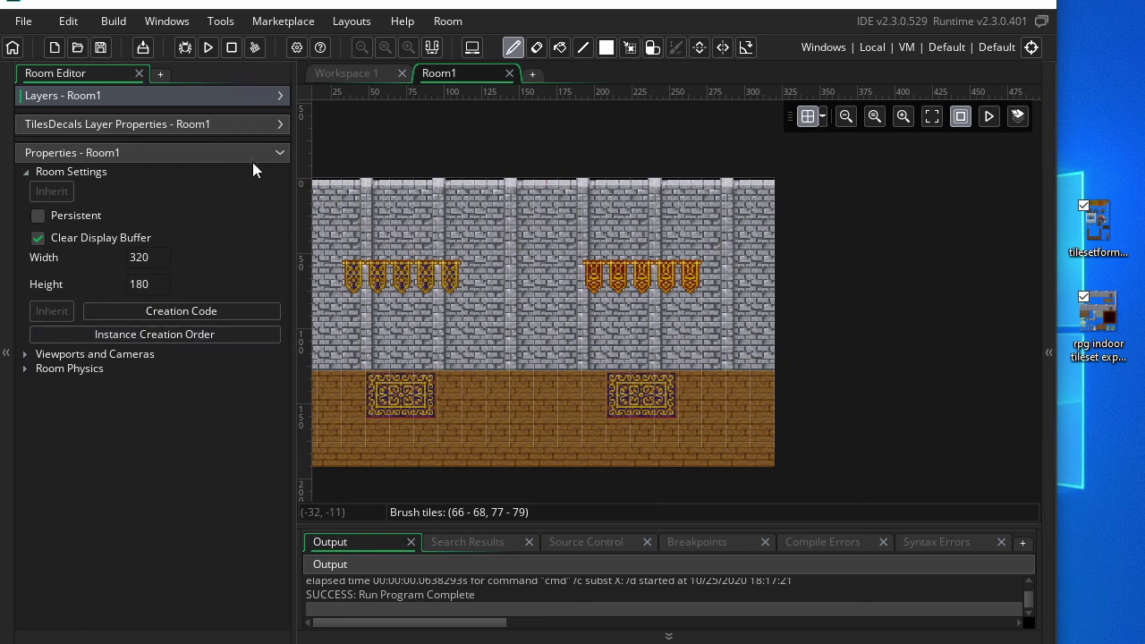
click(26, 355)
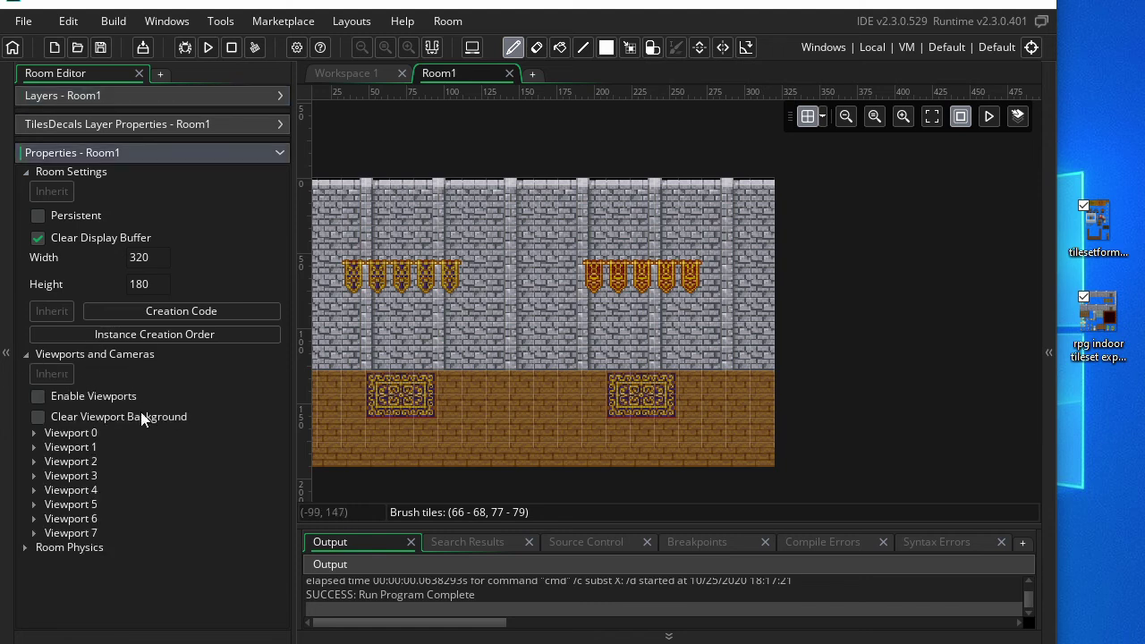
click(38, 396)
click(34, 432)
click(105, 449)
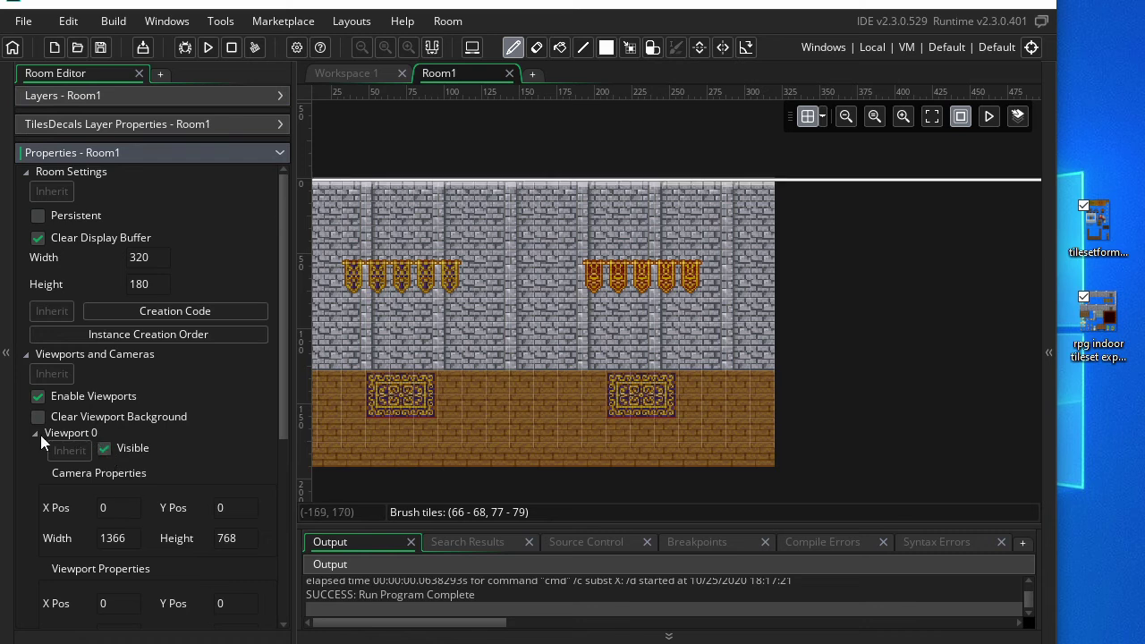
Set the Viewport 0 camera size to 320×180.
scroll(71, 432, down, 3)
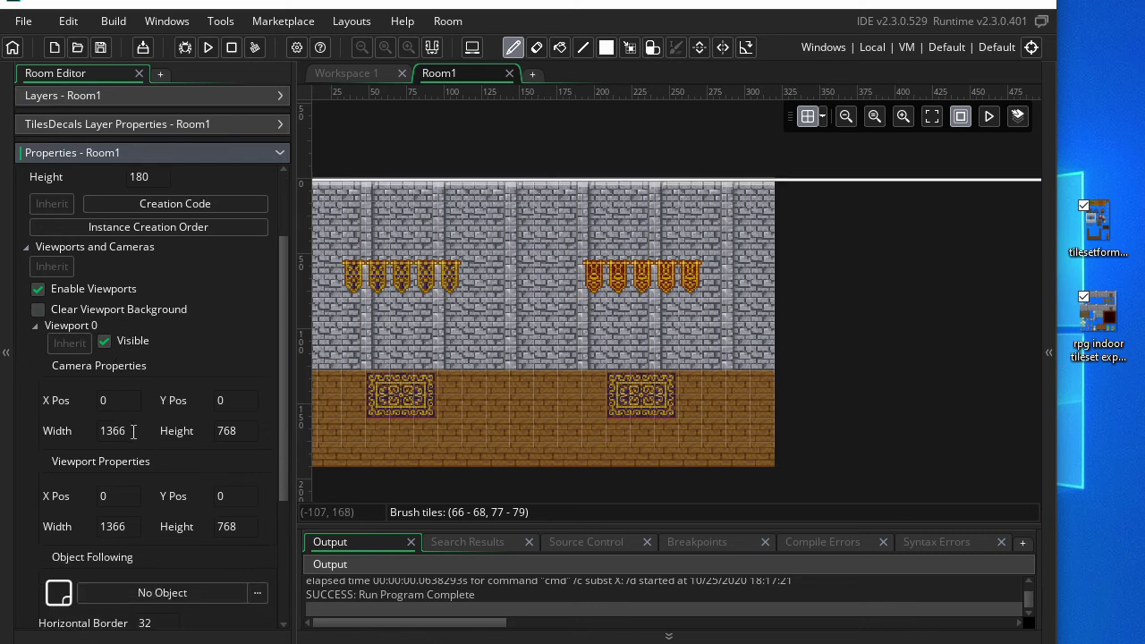
click(123, 431)
key(ctrl+a)
text(320)
key(Tab)
text(180)
key(Return)
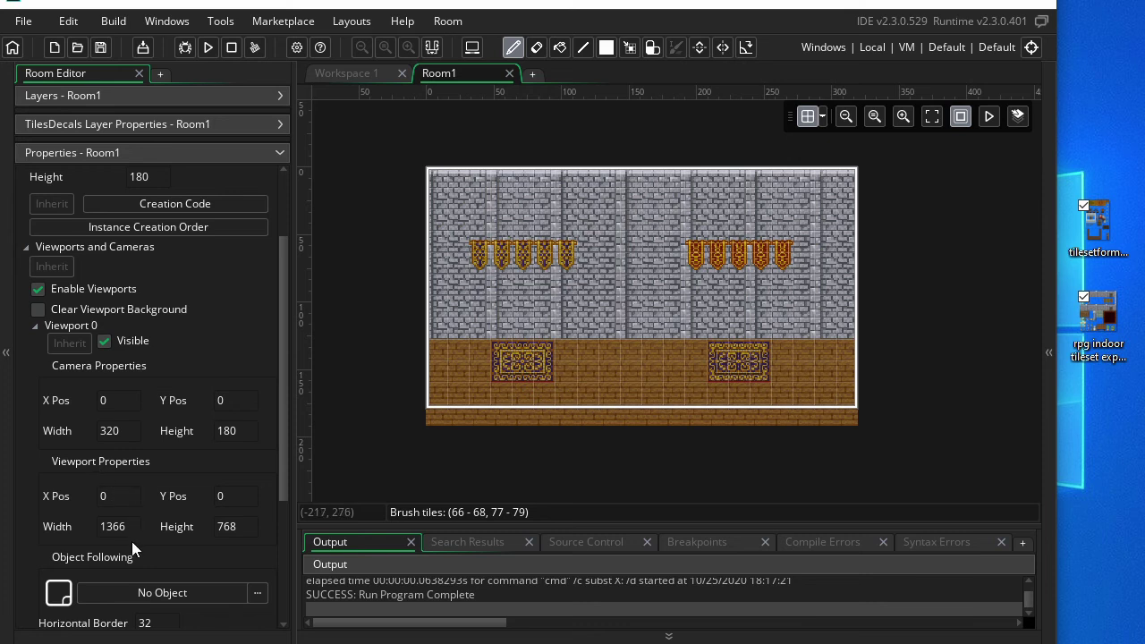
Set the Viewport 0 viewport size to 1280×720.
click(102, 526)
key(Delete)
key(Delete)
key(Delete)
key(Delete)
text(1280)
key(Tab)
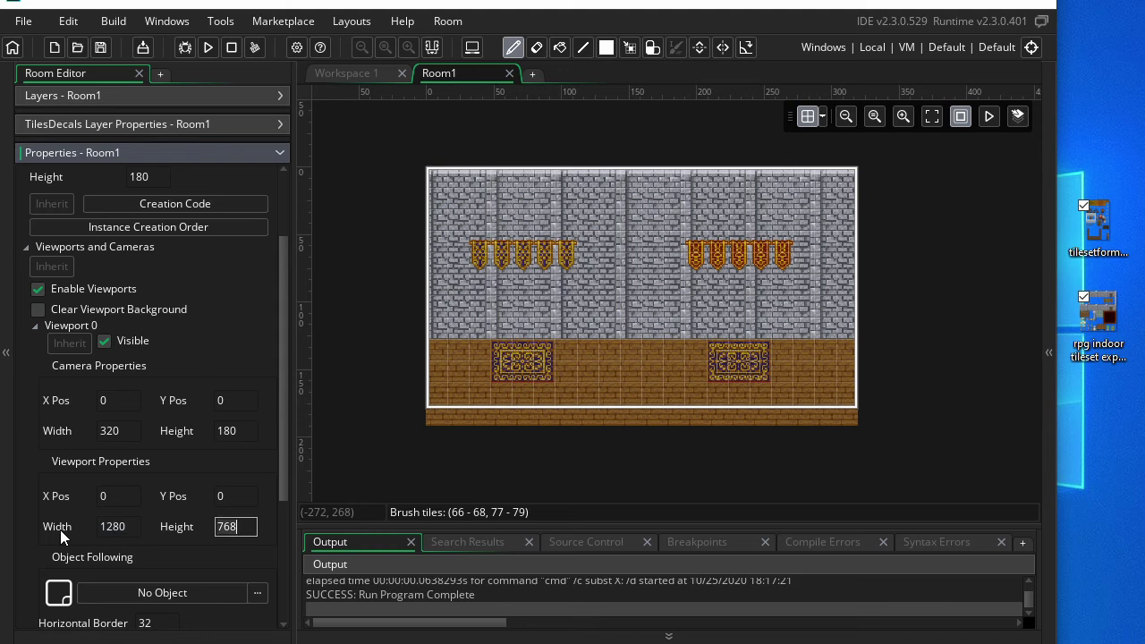
text(720)
key(shift+Tab)
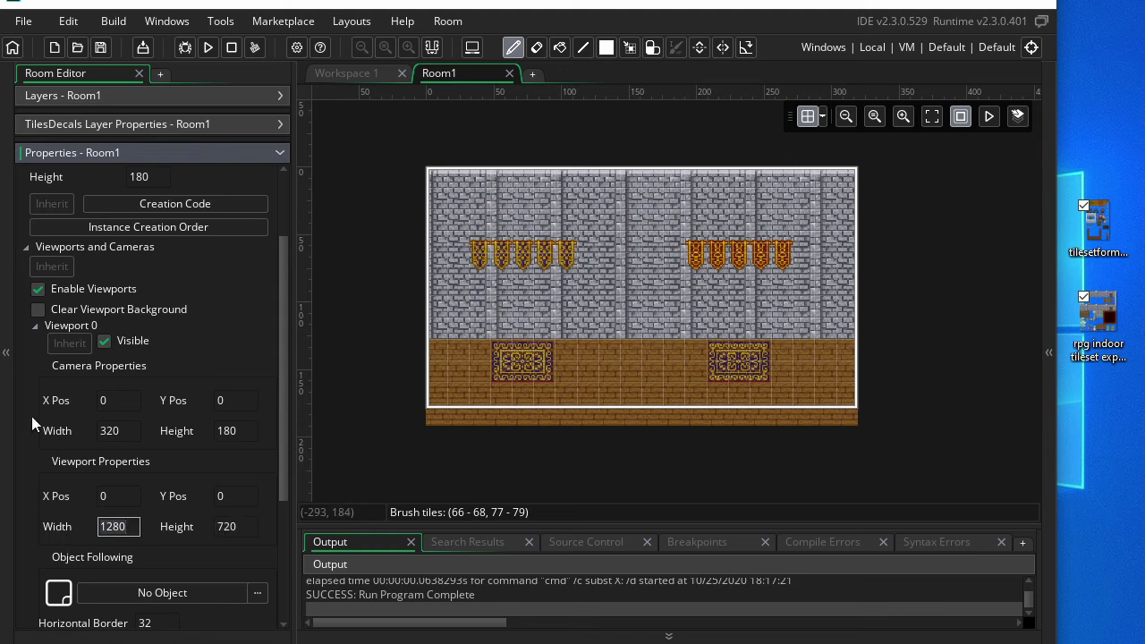
scroll(197, 494, down, 3)
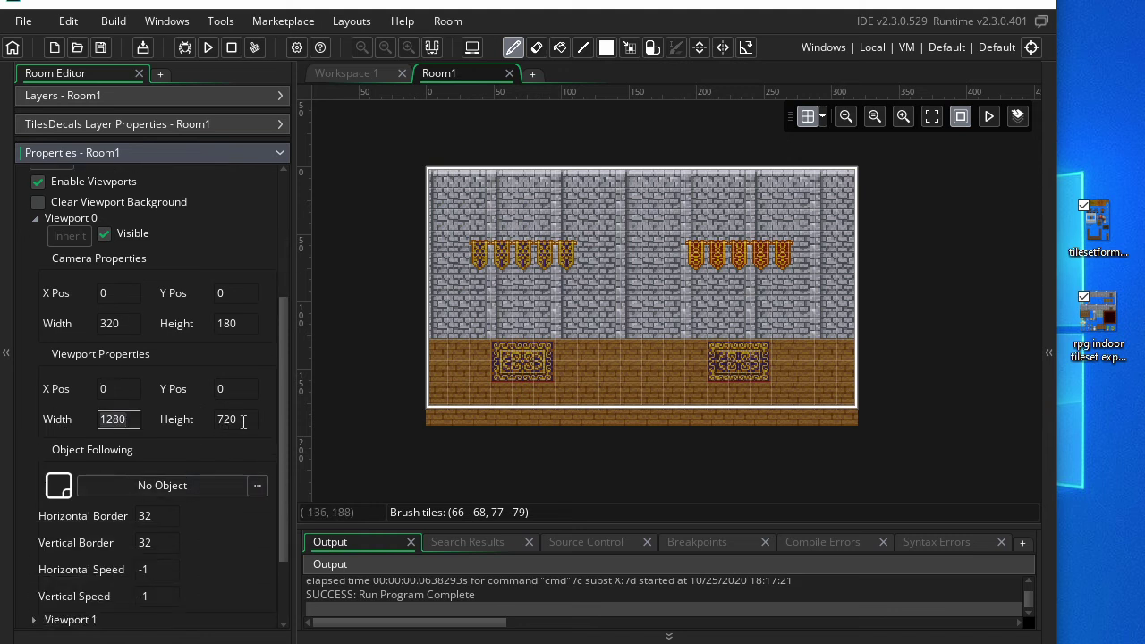
key(Return)
click(209, 48)
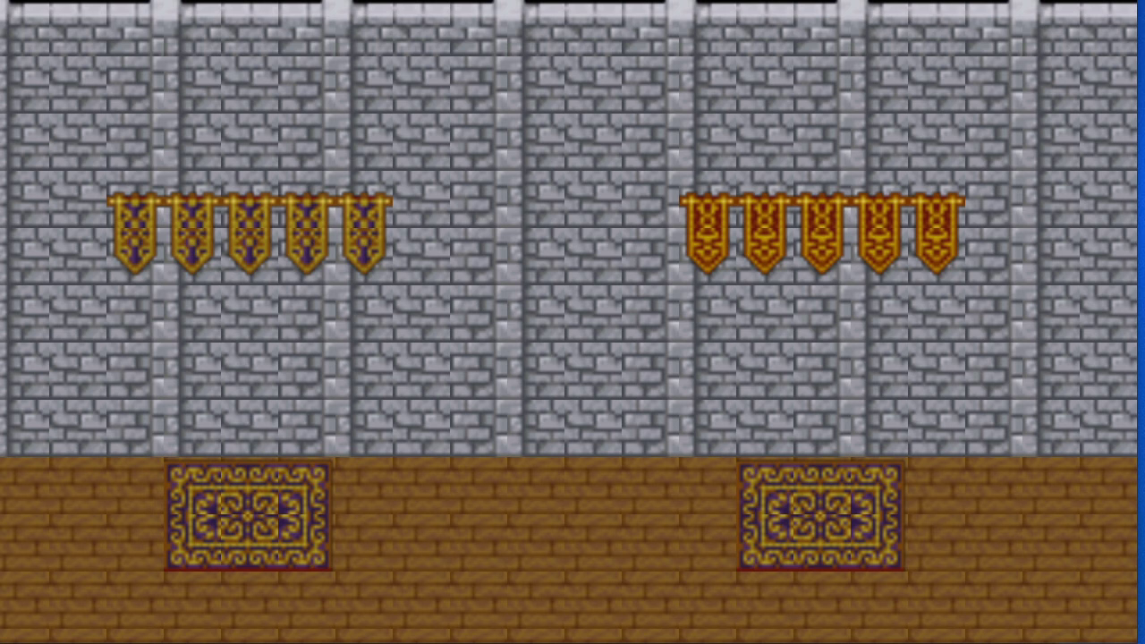
Close the game window after viewing the scaled-up room with Alt+F4.
key(alt+F4)
Open the project's Game Options from the asset browser.
click(1045, 229)
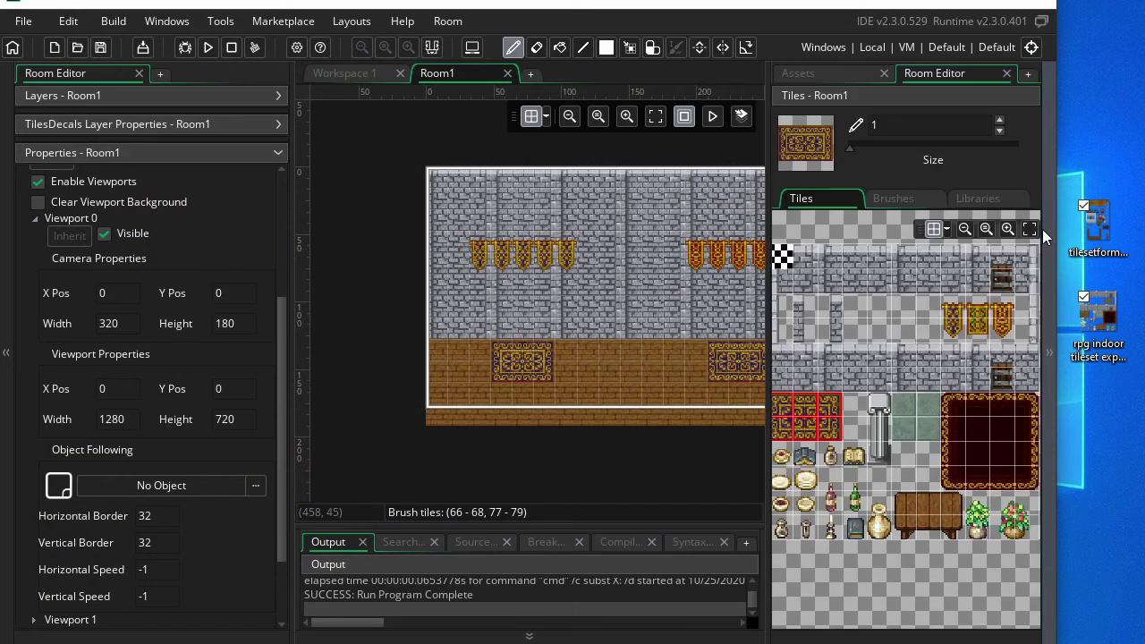
click(840, 73)
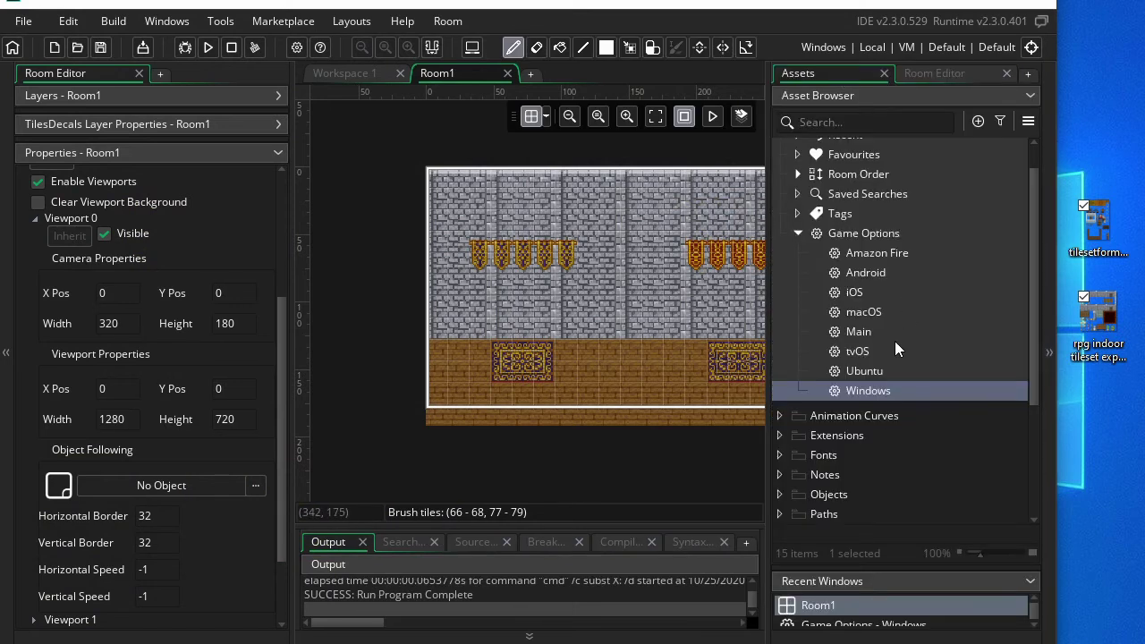
scroll(895, 341, up, 1)
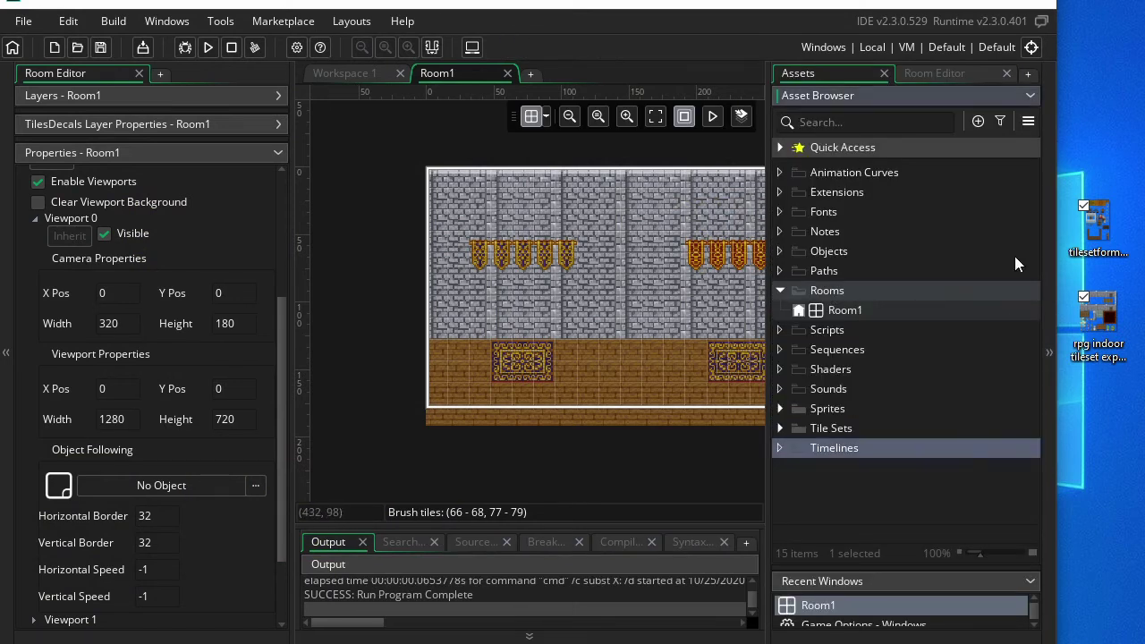
click(1027, 123)
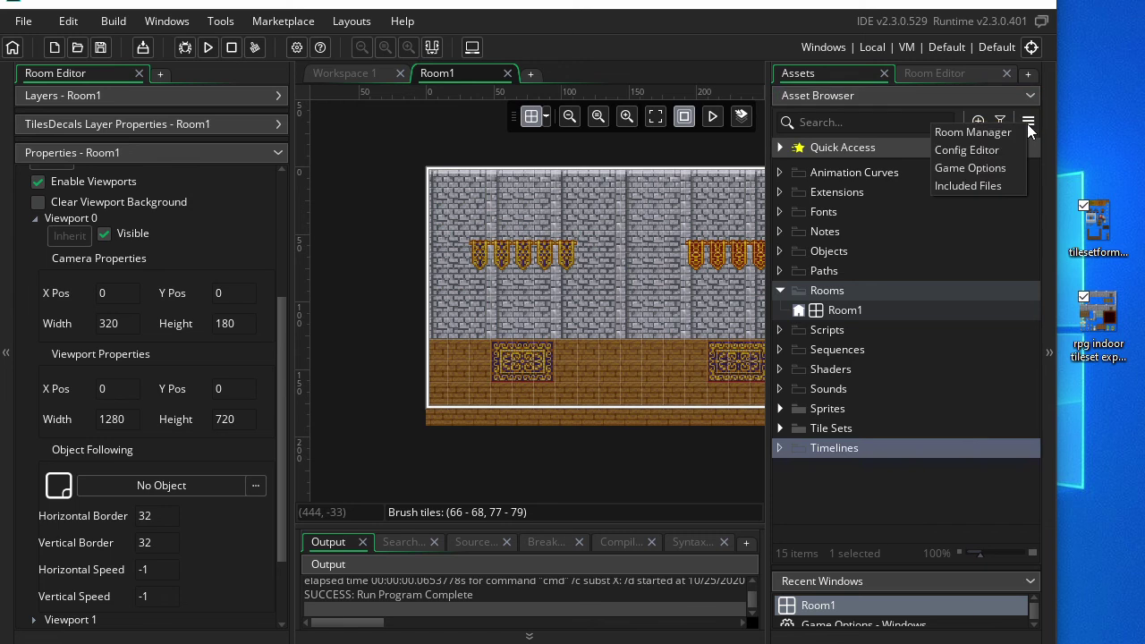
click(985, 168)
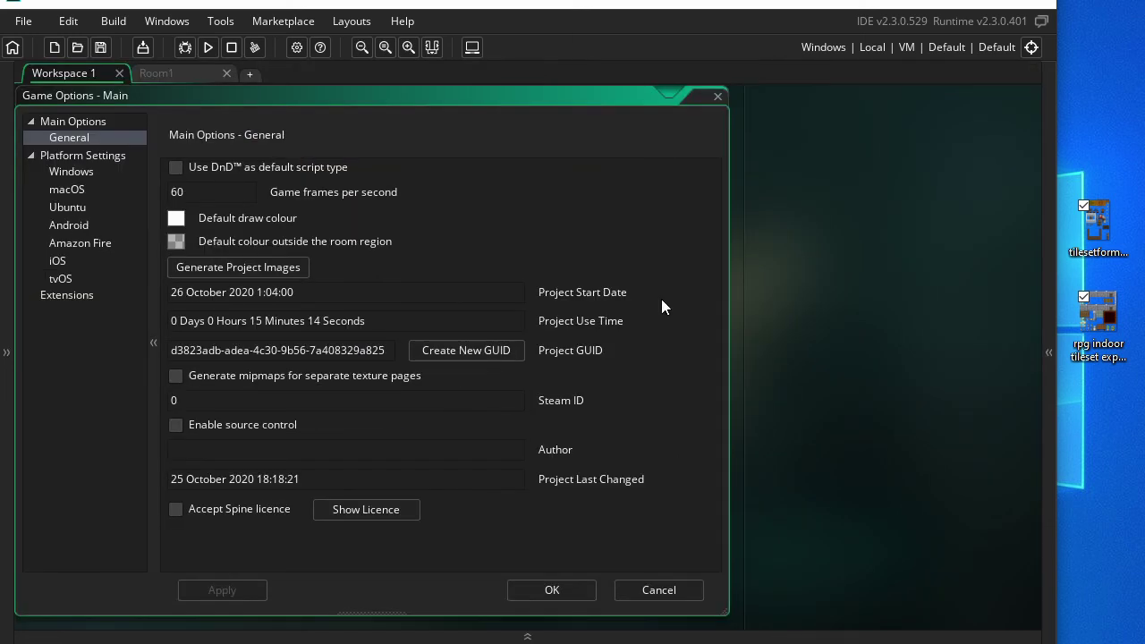
Turn off Interpolate colours between pixels in Windows Graphics, apply, and rerun the game.
click(56, 168)
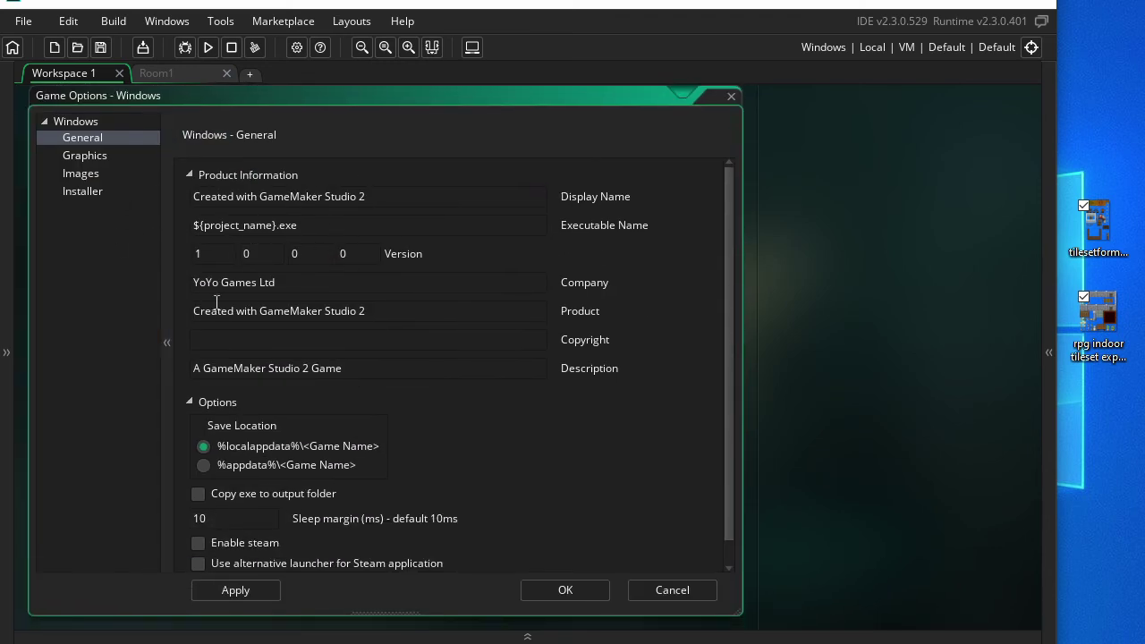
click(124, 157)
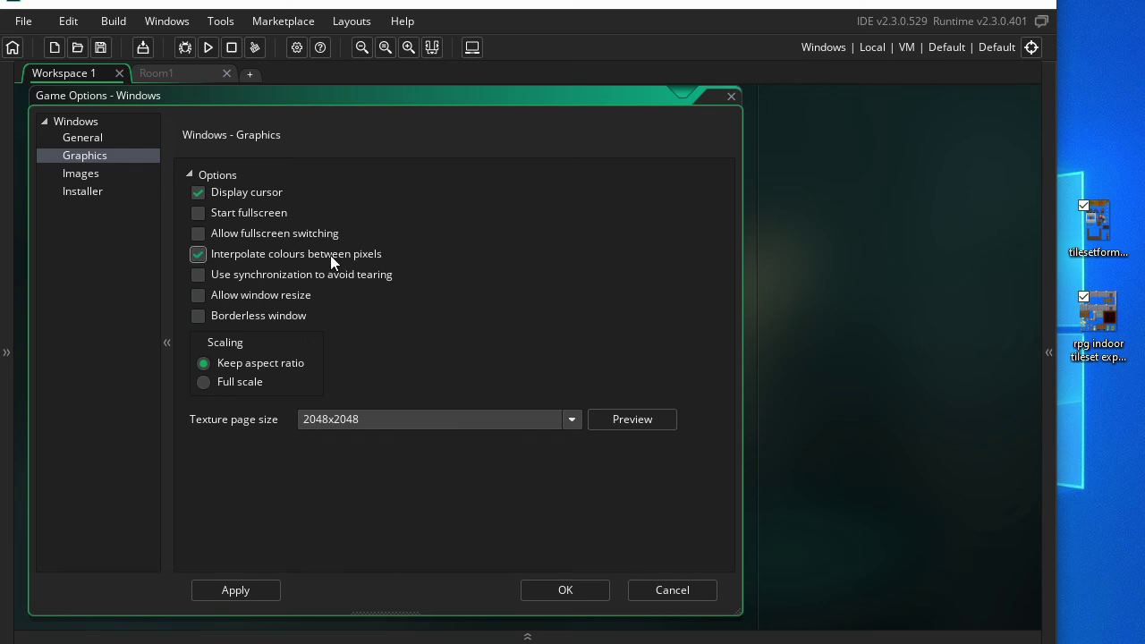
click(236, 591)
click(207, 48)
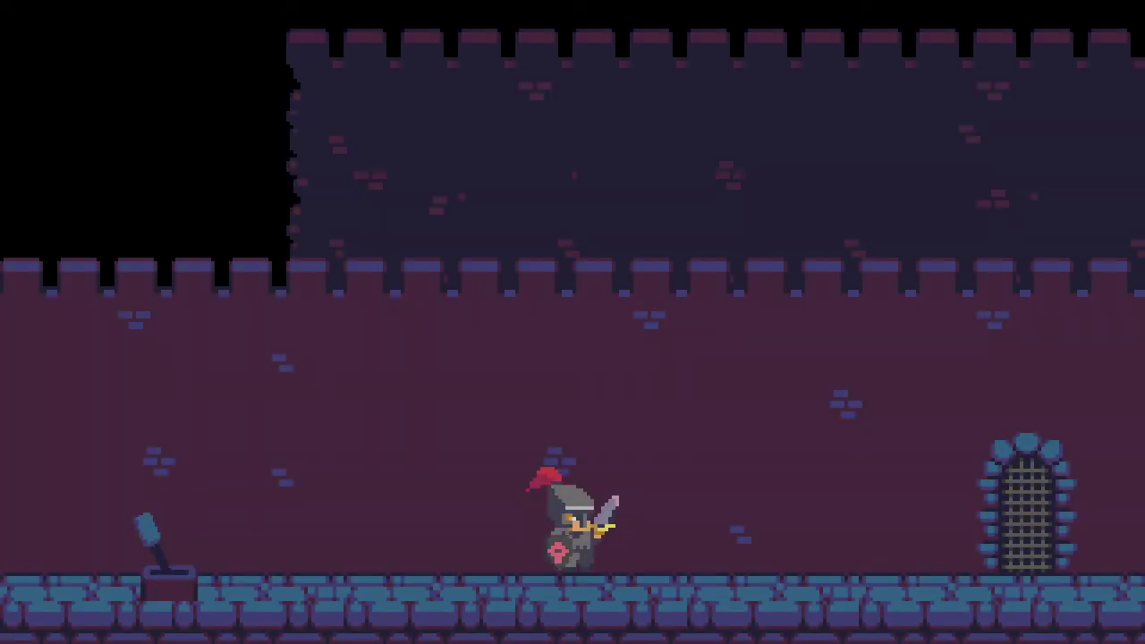
Pull the lever to open the door and walk the knight toward it.
key(Left)
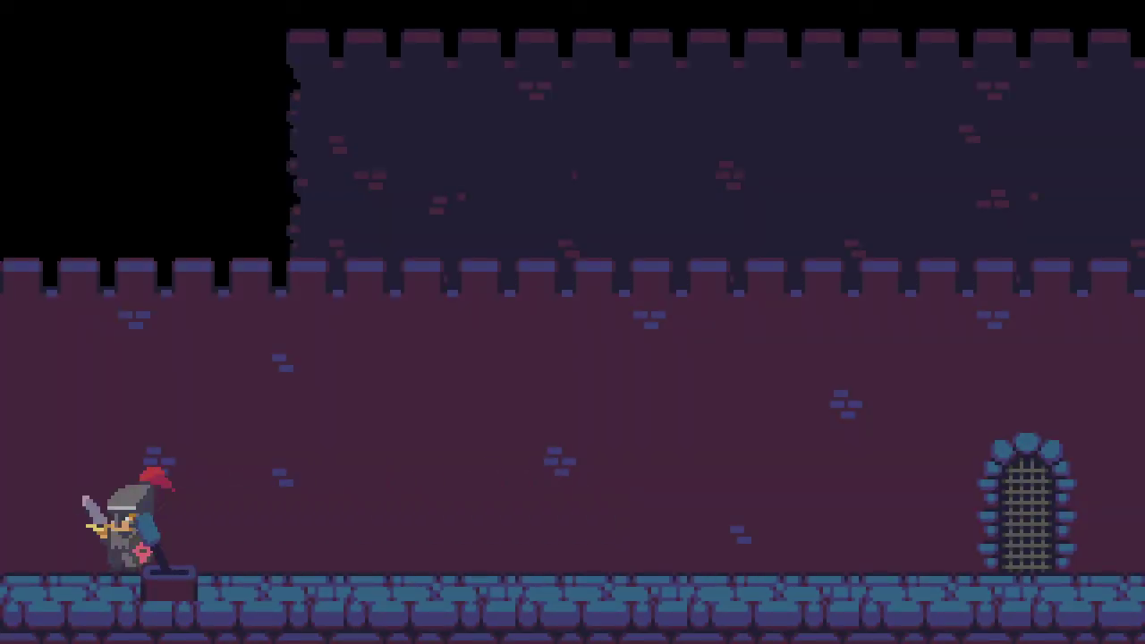
key(e)
key(Right)
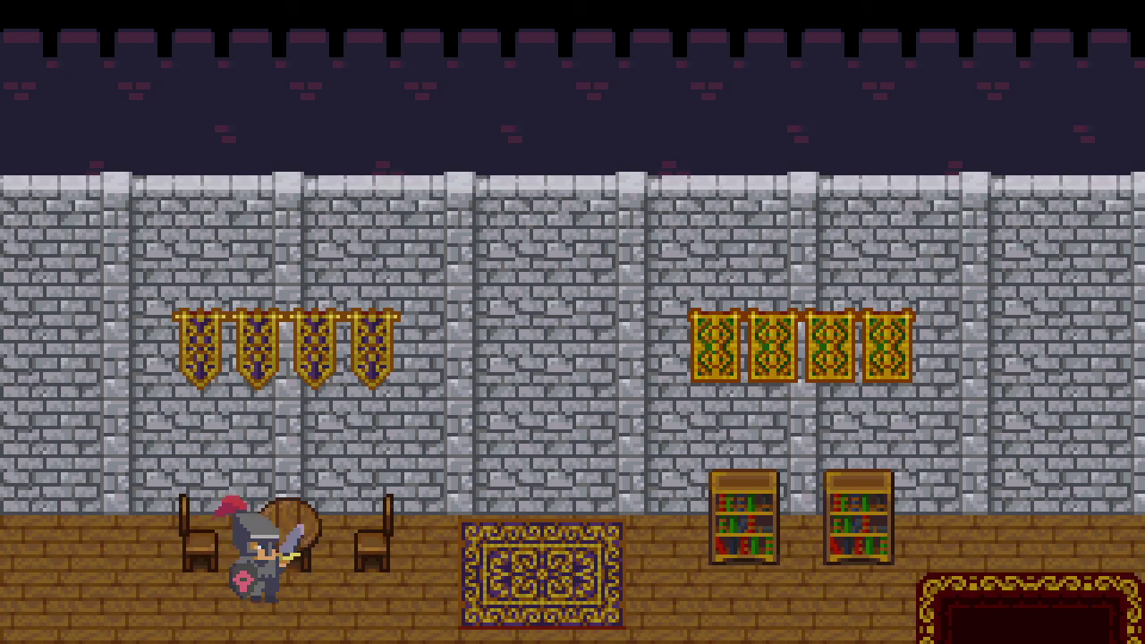
Enter the grey castle room and stomp the two demons, then the red demon into coins.
key(Right)
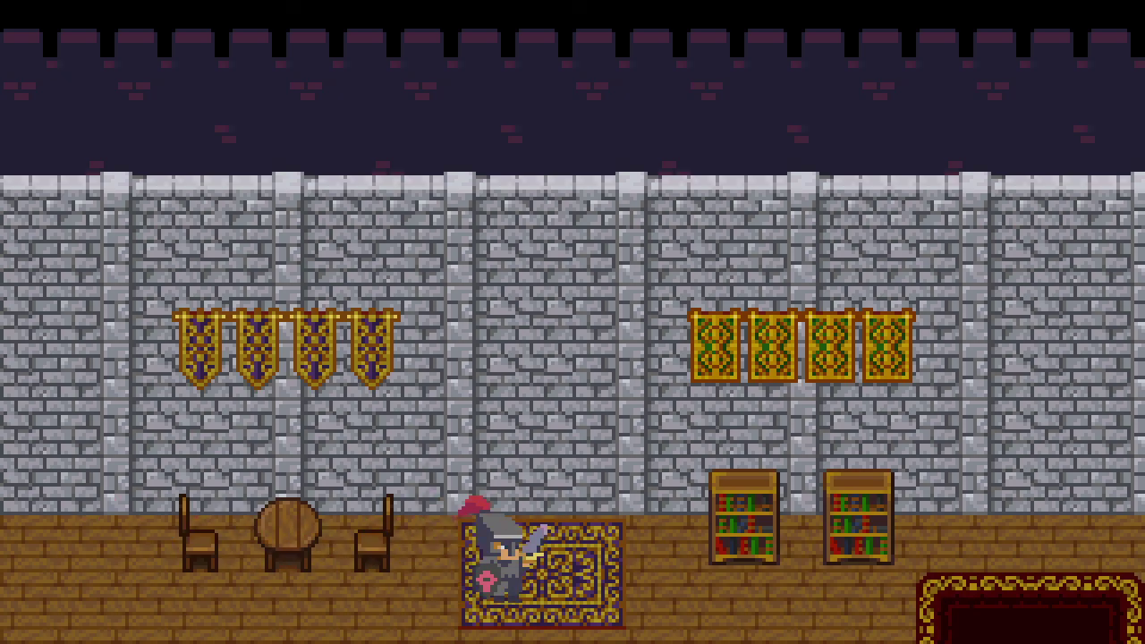
key(Left)
key(space)
key(Left)
key(Right)
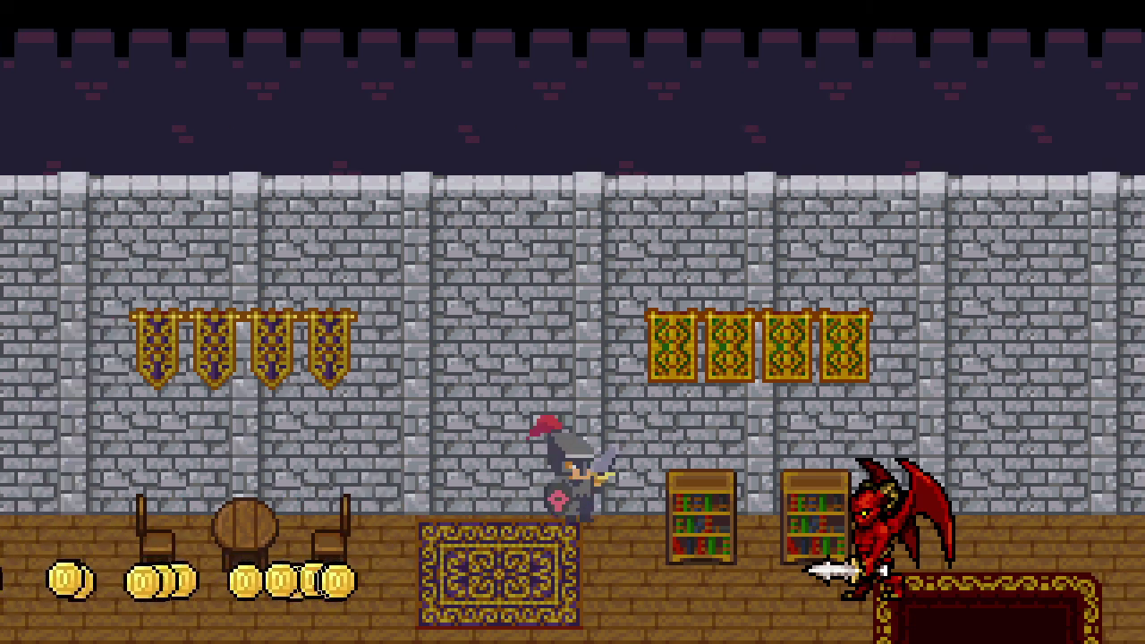
key(space)
key(Right)
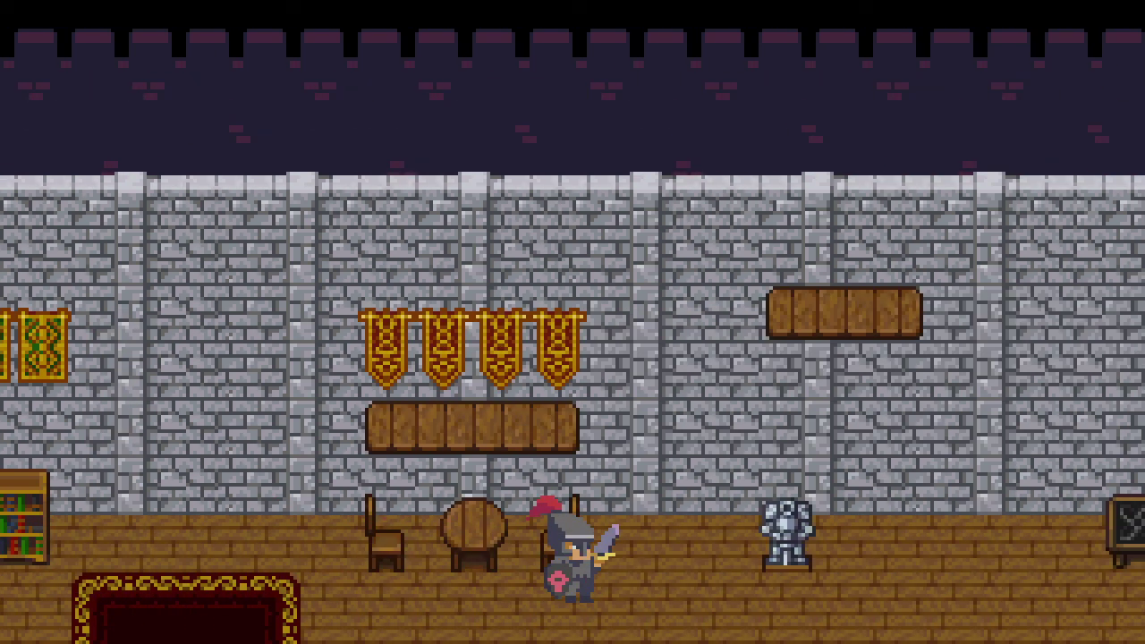
key(Left)
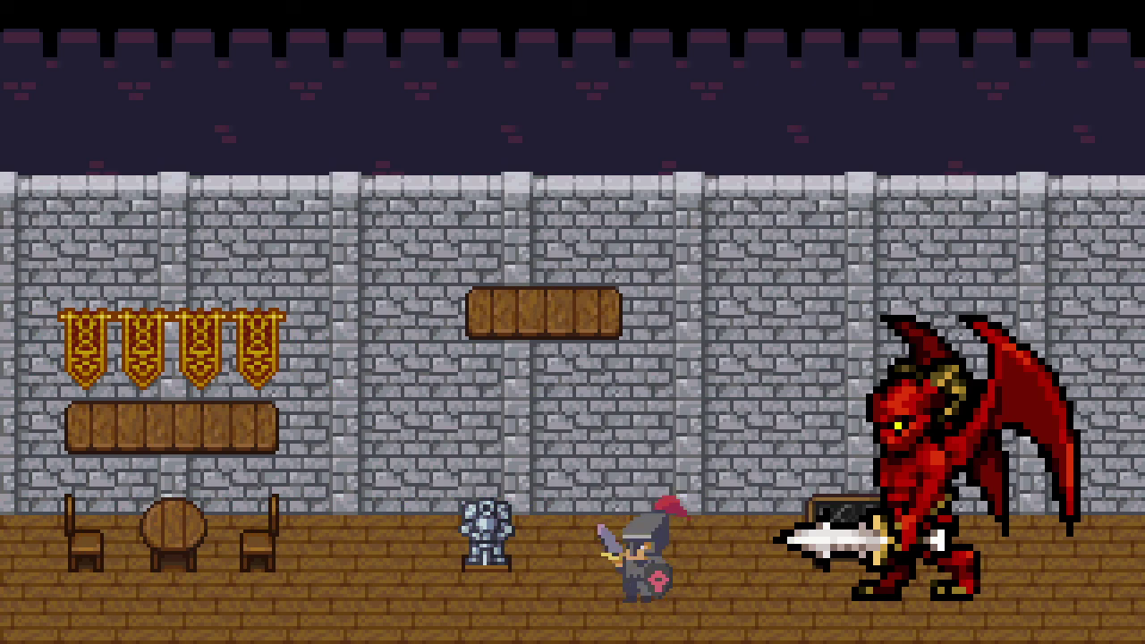
key(space)
key(Right)
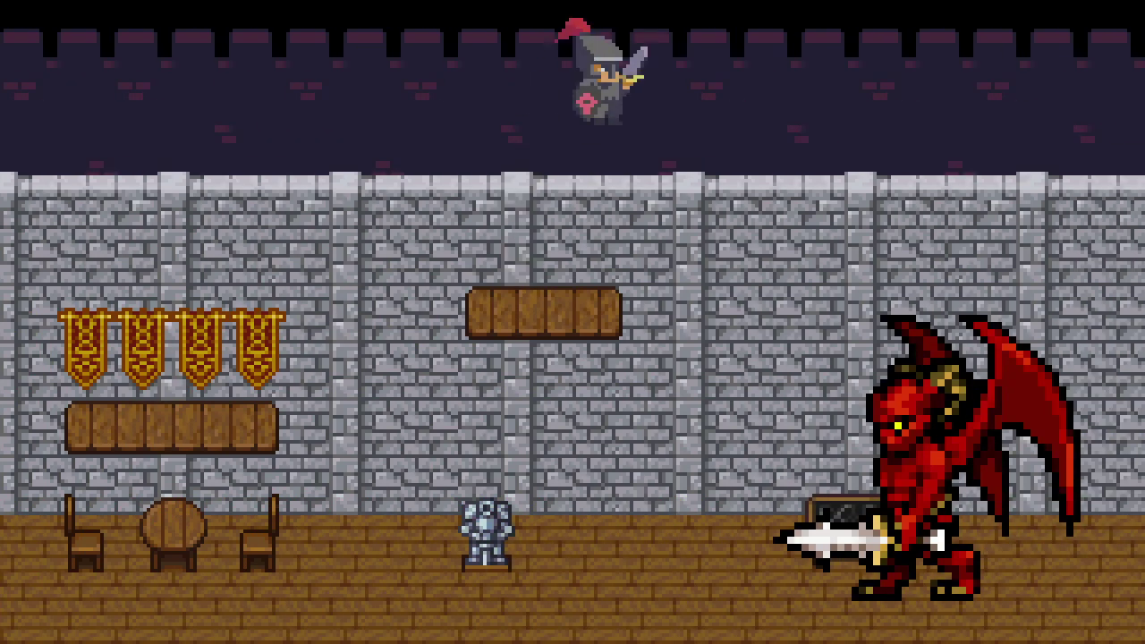
key(Left)
Collect the scattered coins and jump onto the wall top to reach the 'You Win' screen.
key(Right)
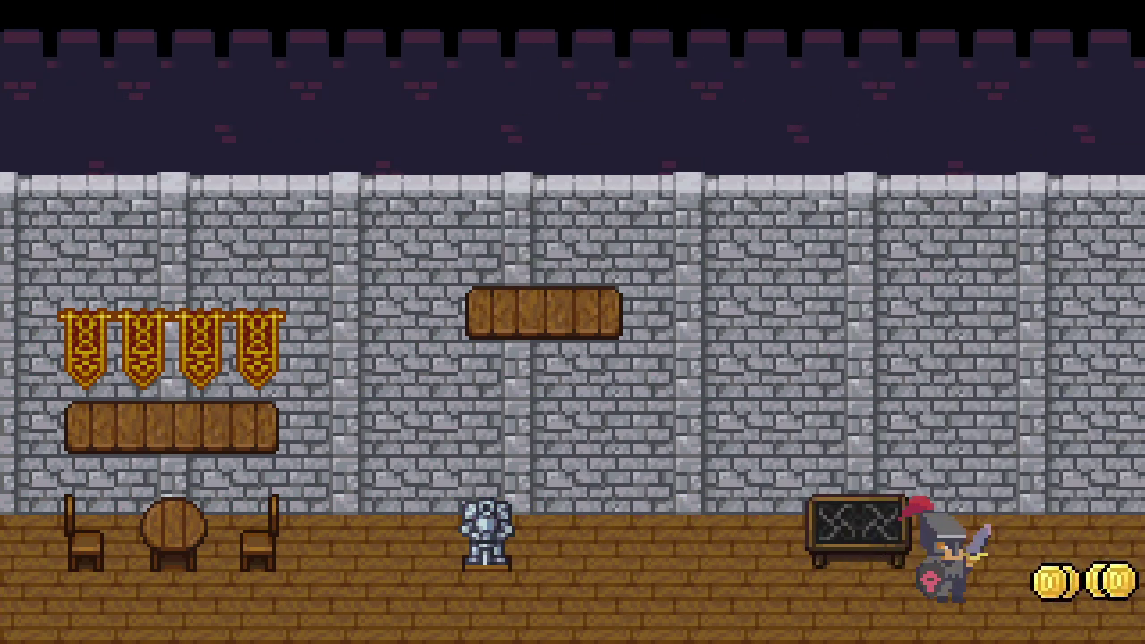
key(Left)
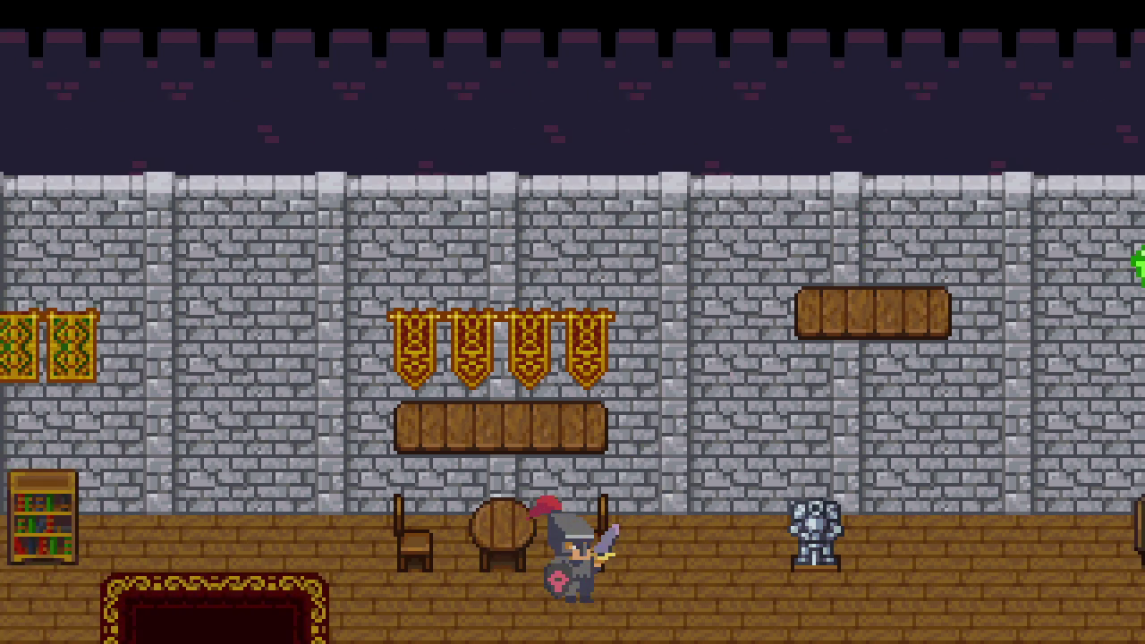
key(space)
key(Right)
key(Right)
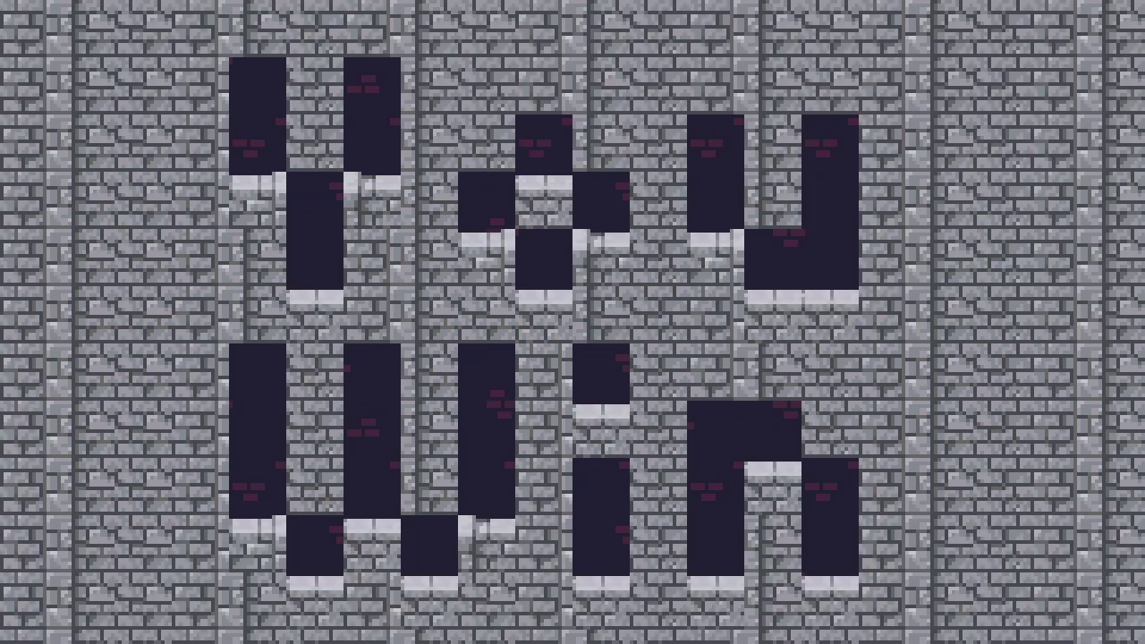